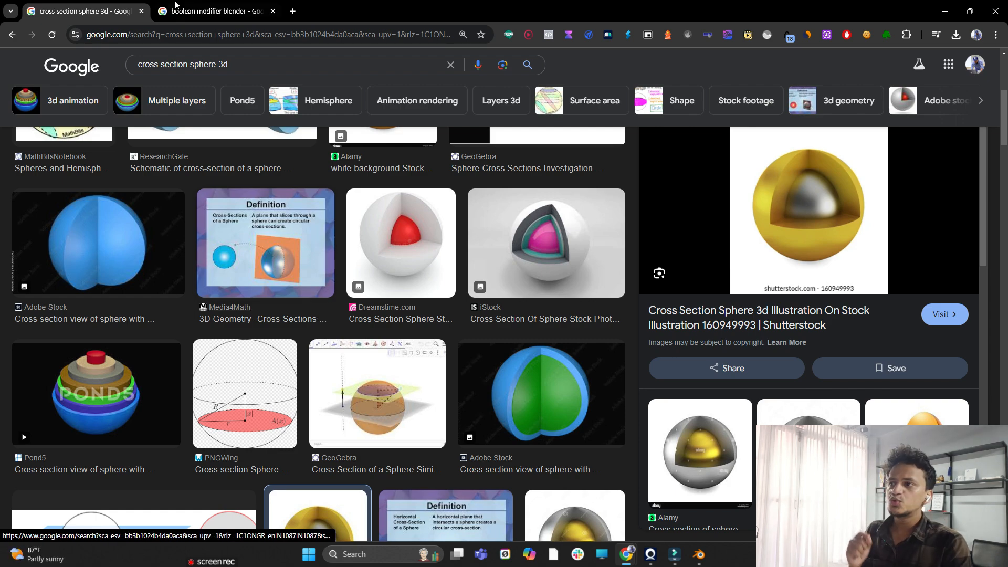
Browse the "boolean modifier blender" image results for examples of Boolean operations on cubes and spheres
left_click(212, 4)
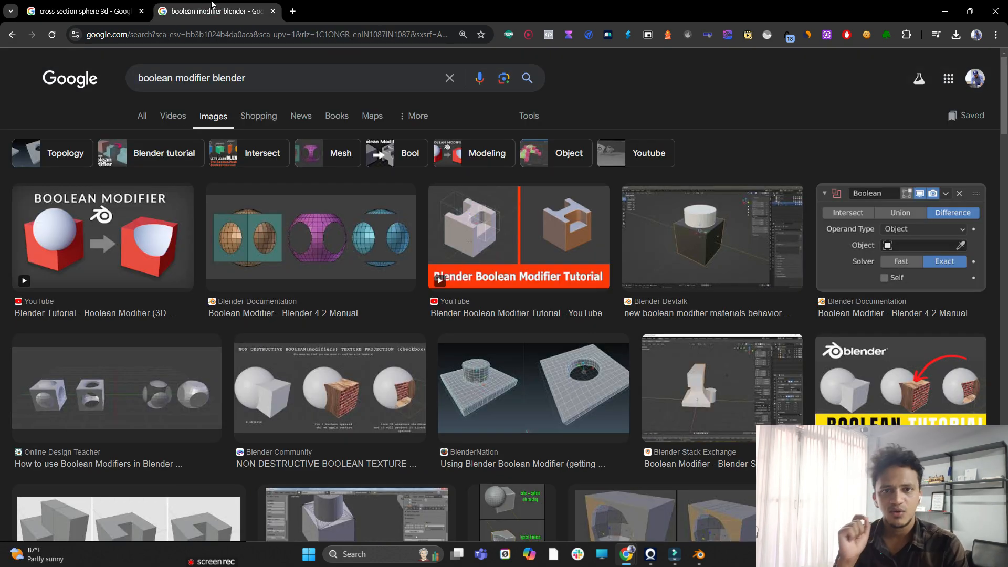
scroll(693, 357, "down", 4)
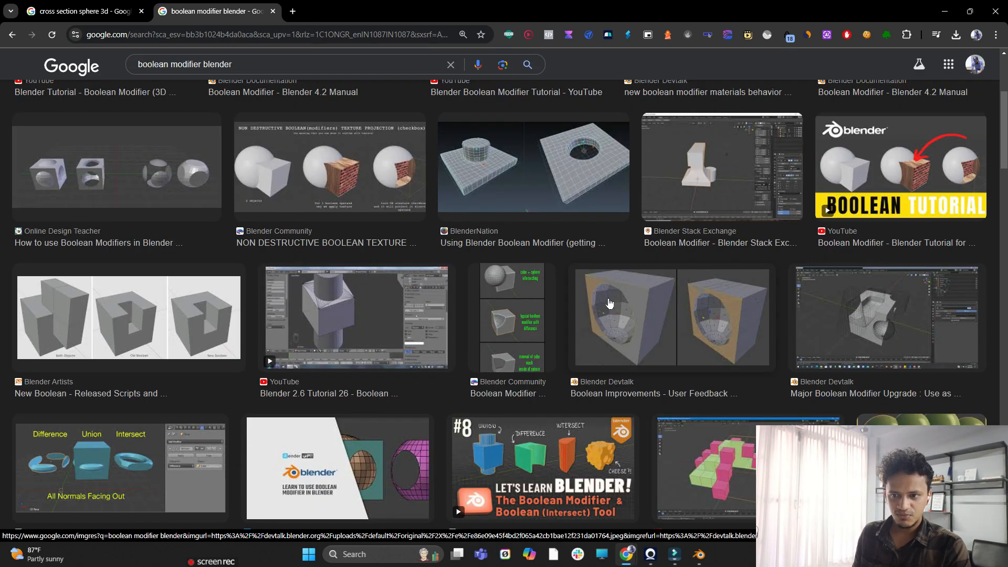
scroll(120, 202, "down", 2)
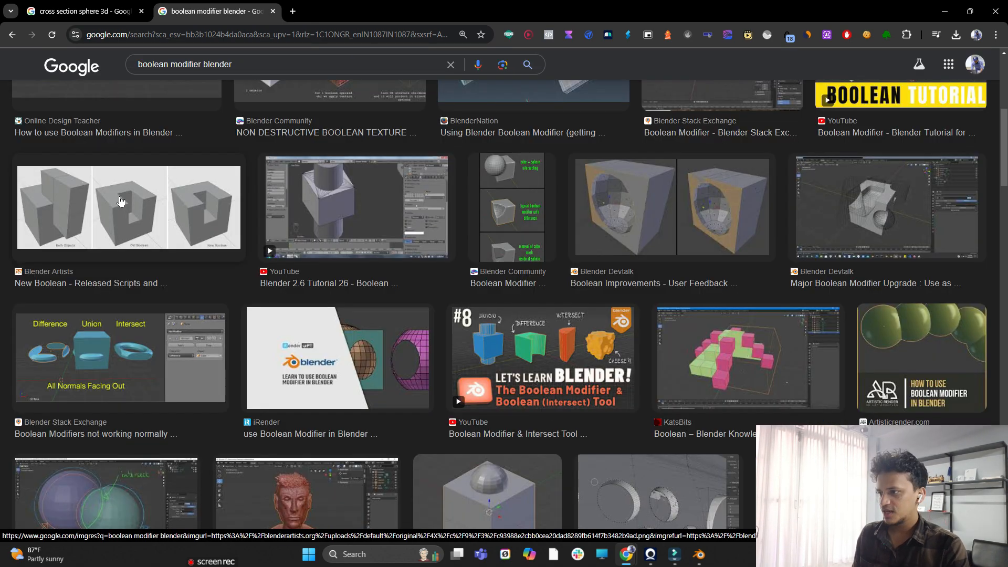
scroll(99, 363, "down", 2)
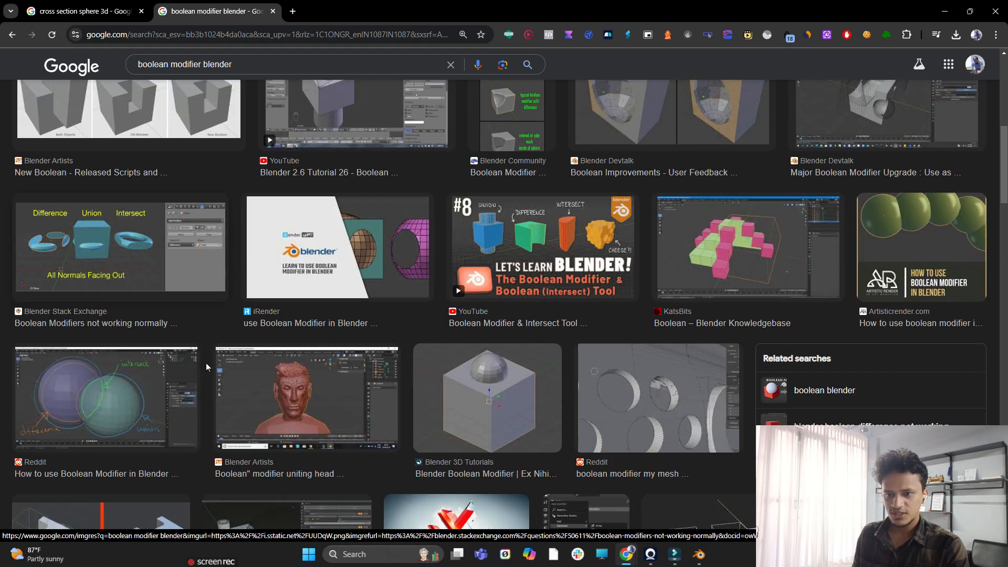
scroll(476, 415, "up", 8)
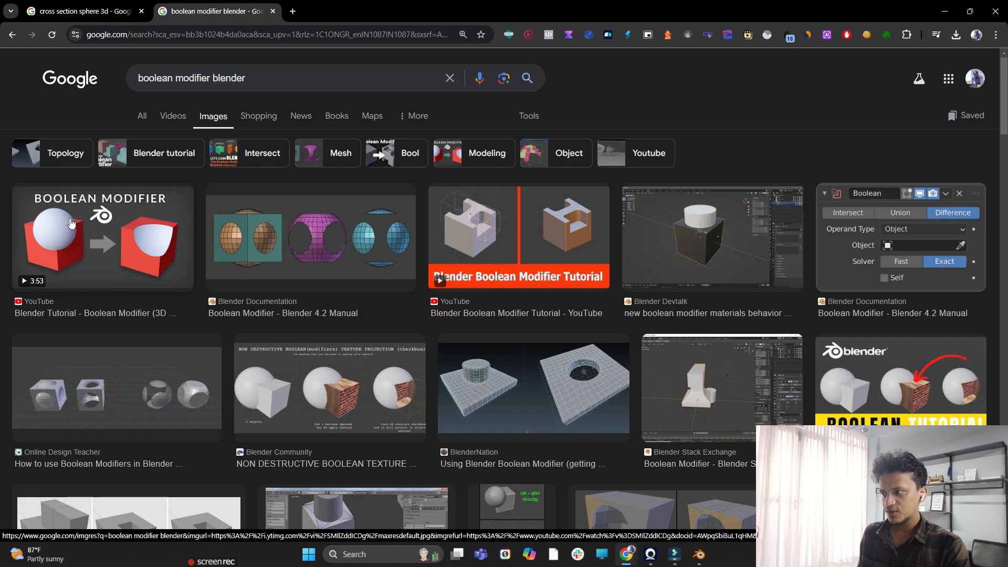
Search for images of "boolean modifier blender sphere", browse them, and return to the "cross section sphere 3d" reference images
left_click(324, 72)
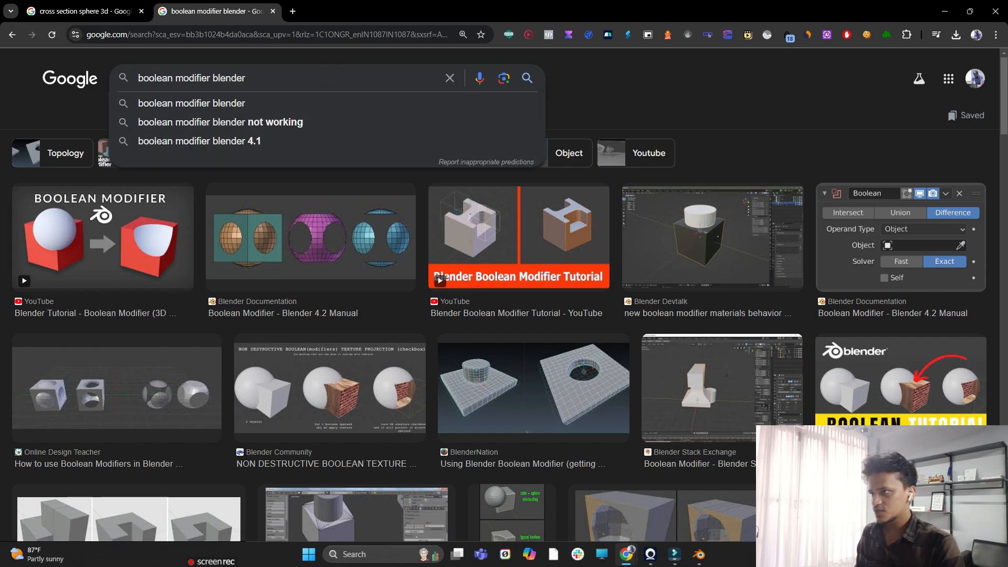
type("sphere")
key("Return")
scroll(131, 169, "down", 4)
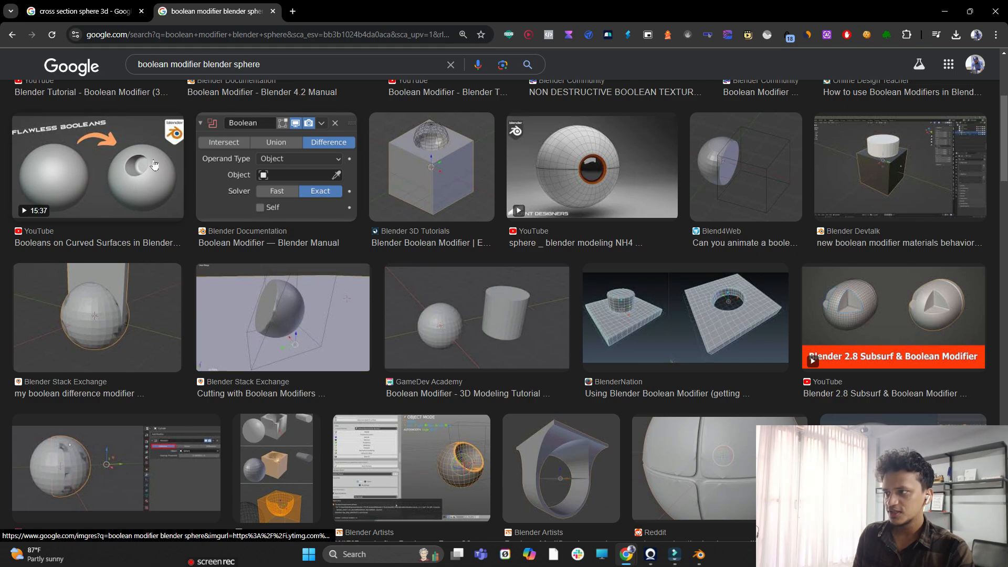
scroll(128, 347, "down", 2)
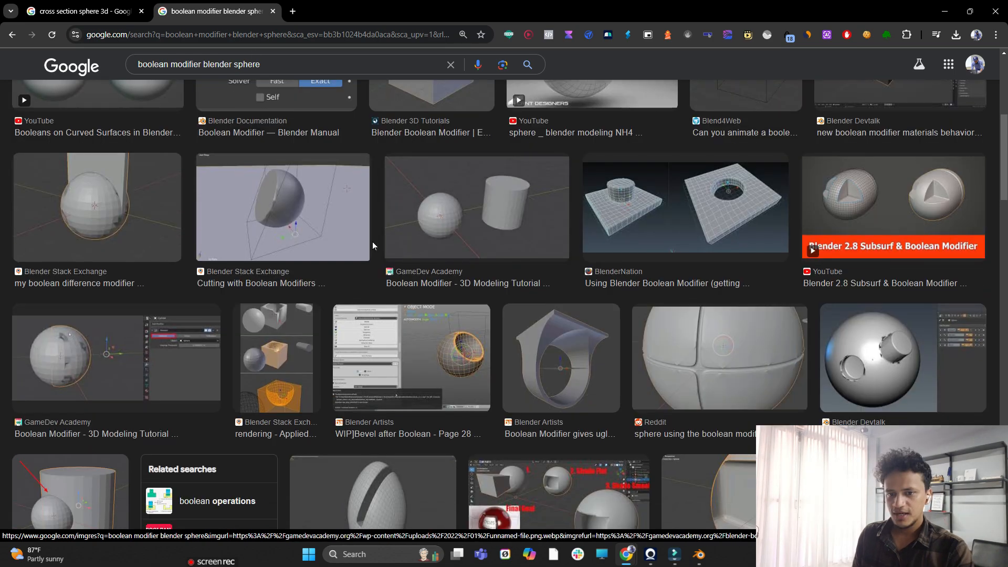
left_click(80, 10)
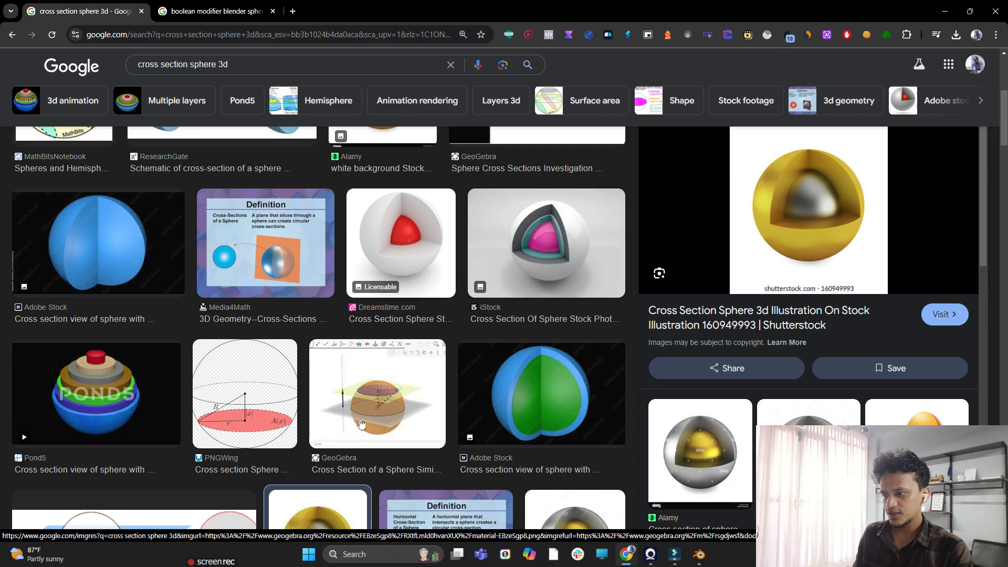
scroll(301, 433, "down", 3)
Switch to Blender and delete the default cube, camera and light from the scene
key("alt+Tab")
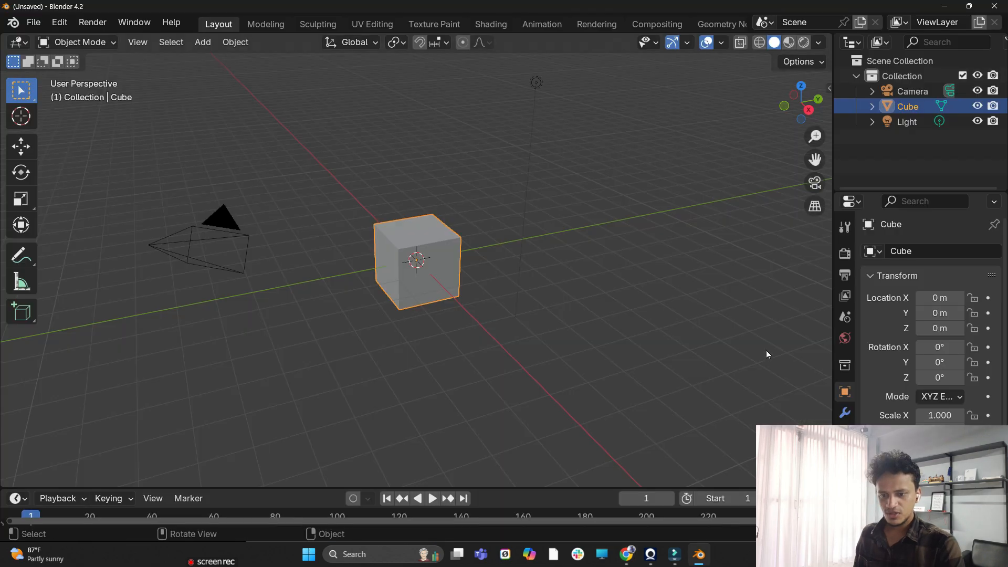
middle_click_drag(367, 293, 329, 282)
left_click_drag(98, 402, 583, 147)
key("x")
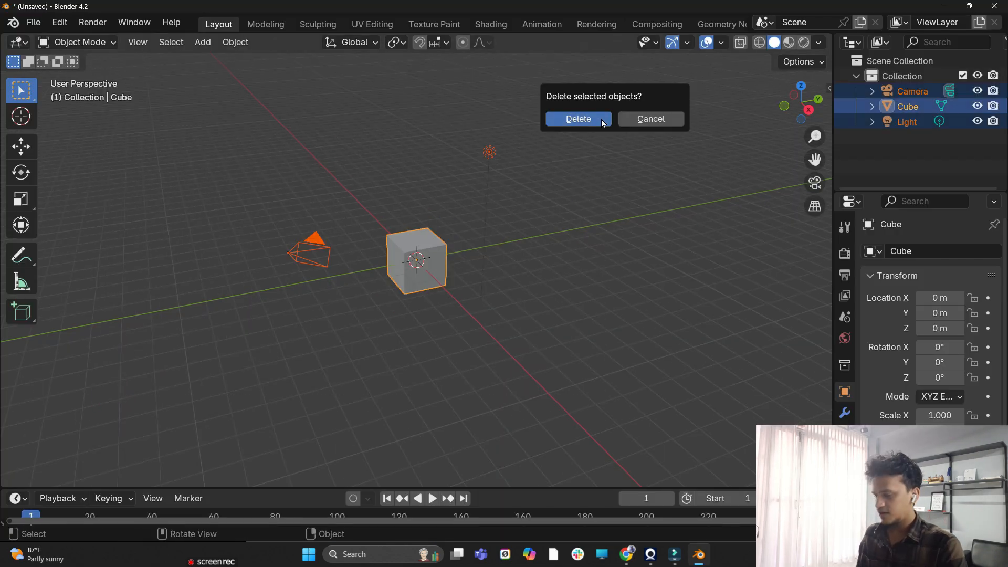
left_click(601, 119)
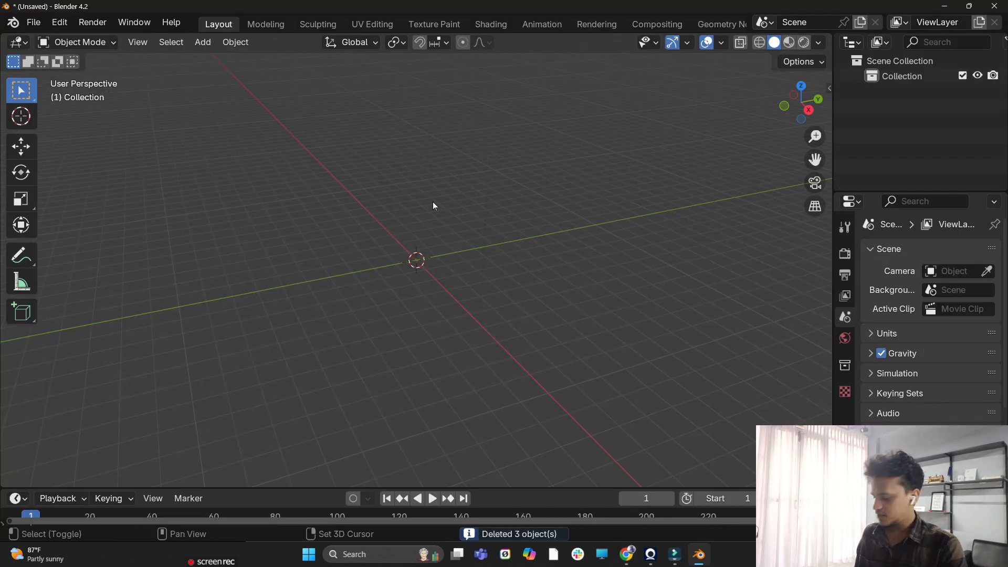
Add a UV sphere mesh at the origin of the empty scene
key("shift+a")
mouse_move(406, 222)
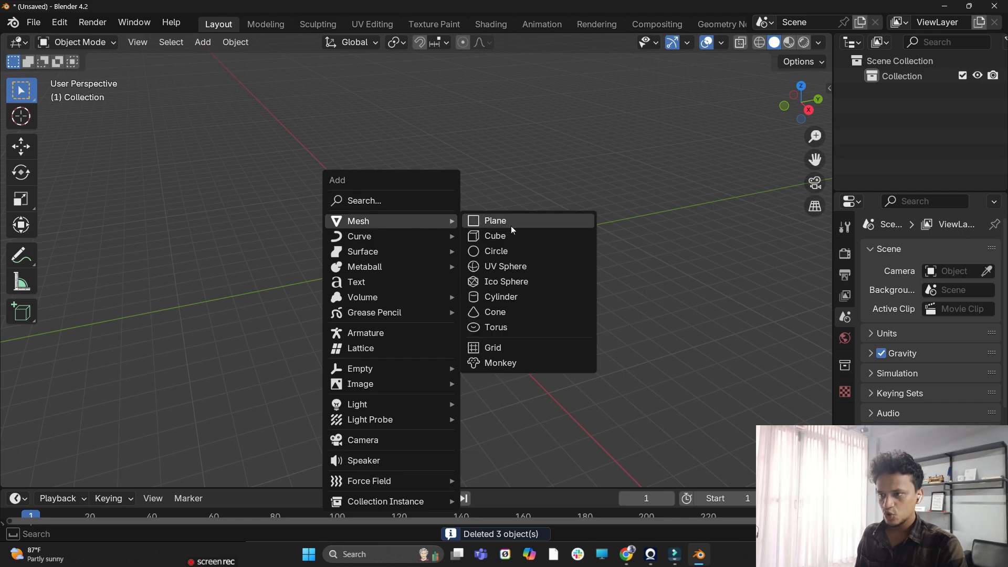
left_click(486, 267)
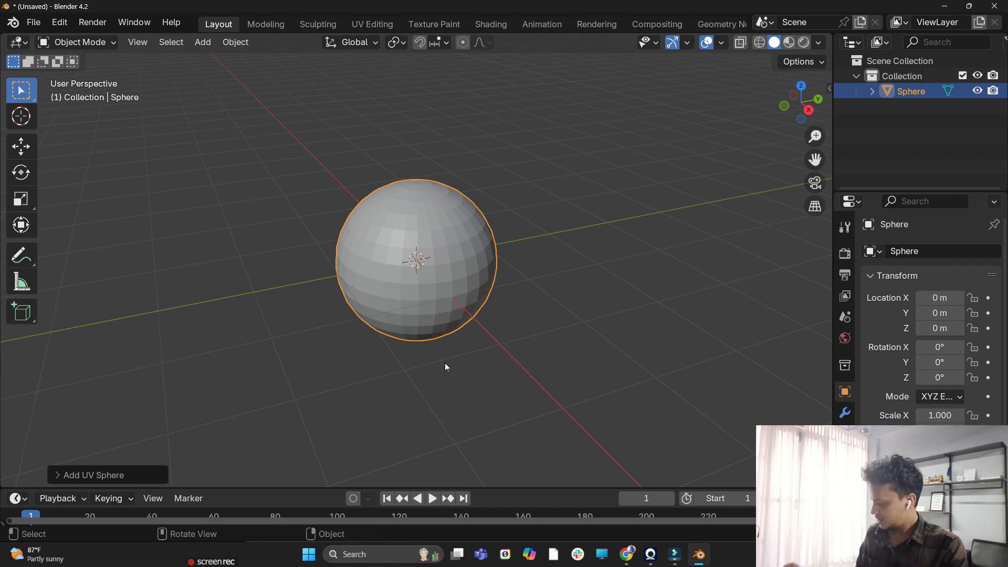
Add a cube mesh and move it along the Y axis to about 3.41 m, clear of the sphere
key("shift")
key("shift+a")
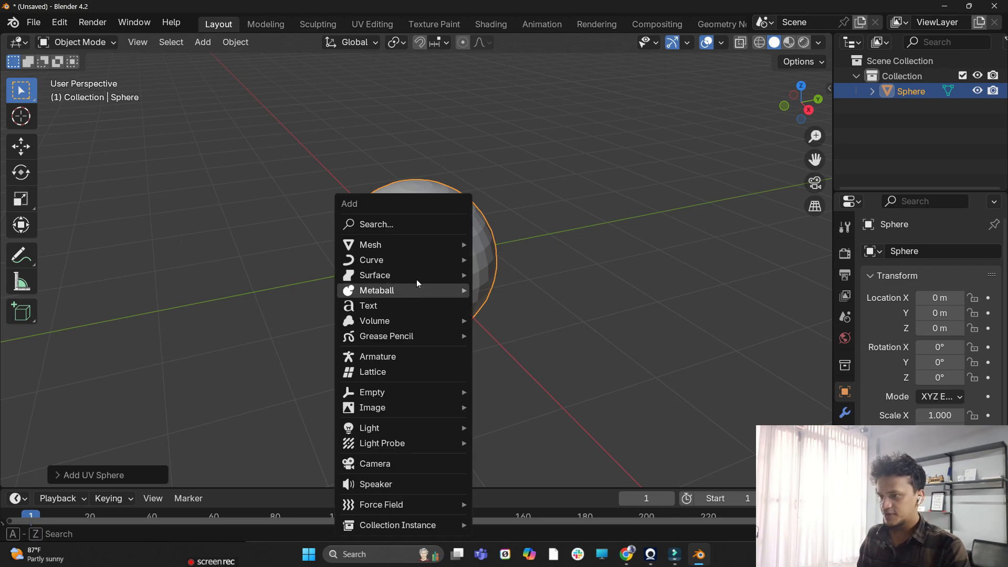
mouse_move(445, 243)
left_click(502, 258)
scroll(488, 247, "down", 3)
key("shift+space")
key("g")
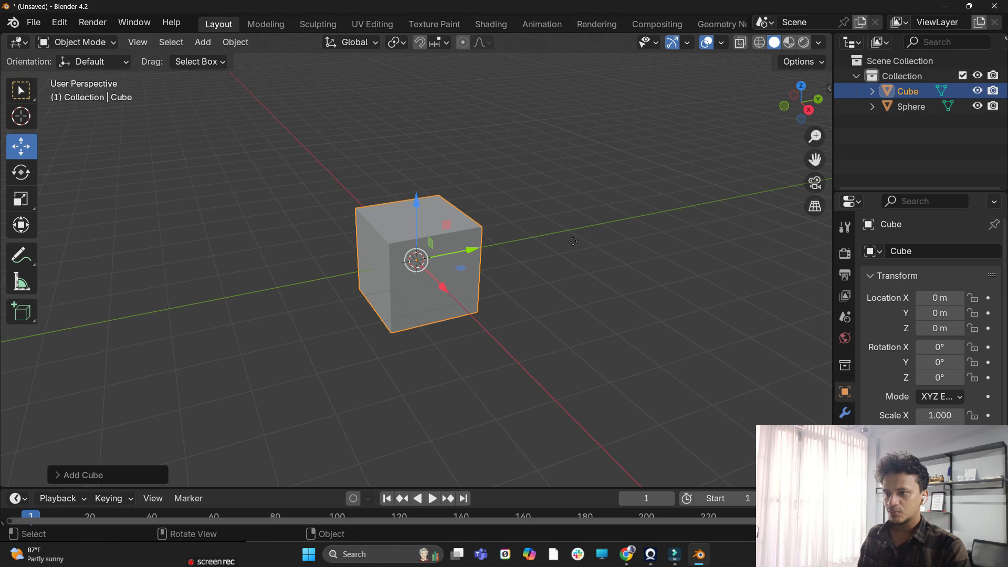
left_click_drag(472, 250, 602, 225)
Using wireframe shading in top view, move the cube to about X 1.02 m, Y 1.07 m so it overlaps one quarter of the sphere
scroll(518, 345, "up", 3)
middle_click_drag(368, 362, 434, 342)
scroll(420, 362, "up", 2)
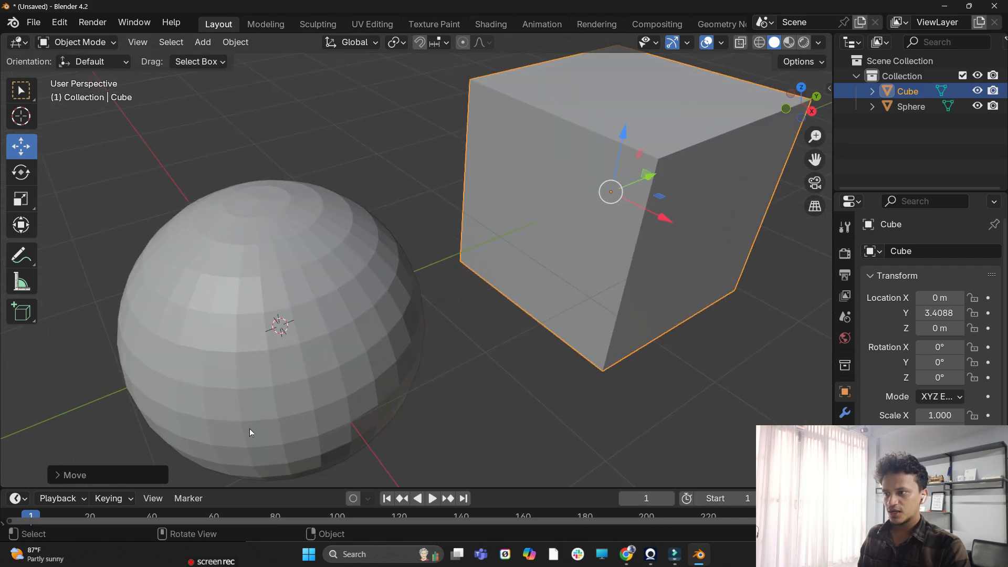
middle_click_drag(509, 389, 366, 236)
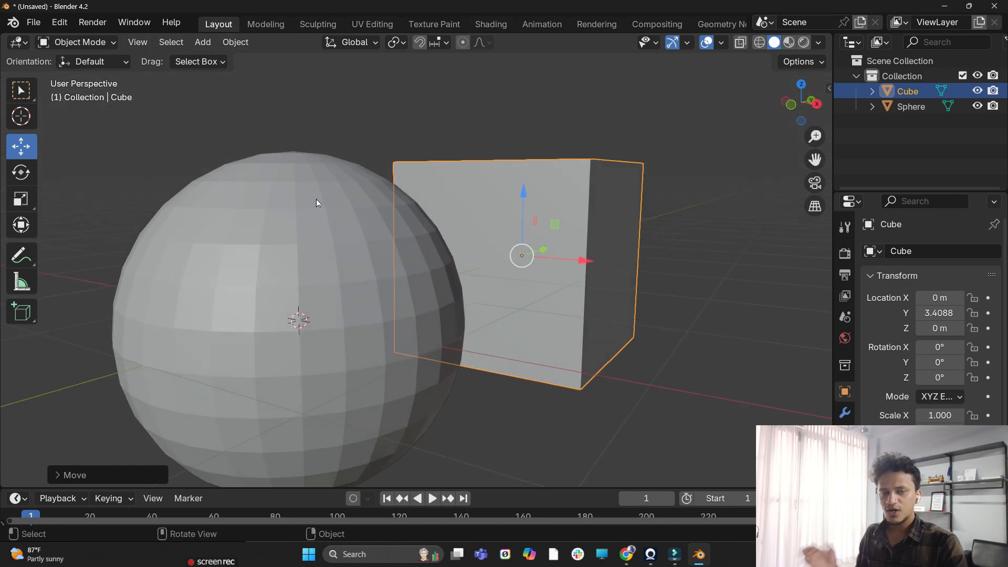
left_click(759, 42)
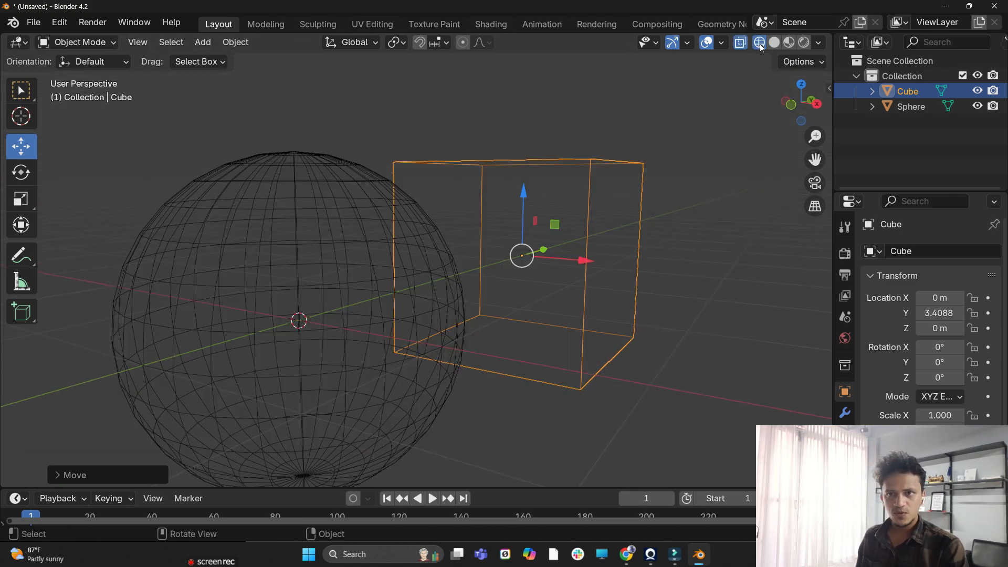
scroll(589, 229, "down", 5)
middle_click_drag(701, 124, 650, 207)
left_click(801, 101)
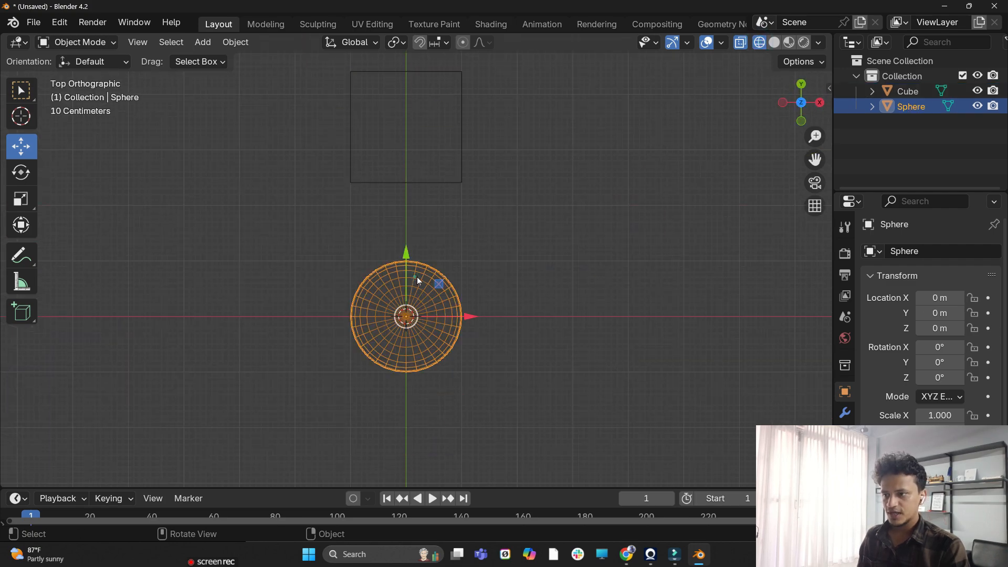
left_click(459, 113)
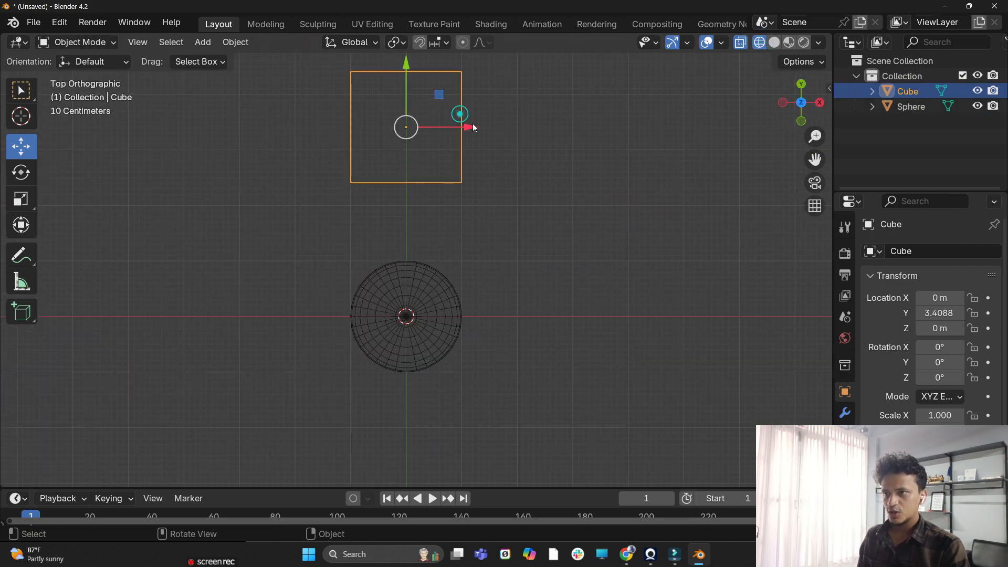
left_click_drag(404, 71, 399, 201)
left_click_drag(471, 257, 534, 256)
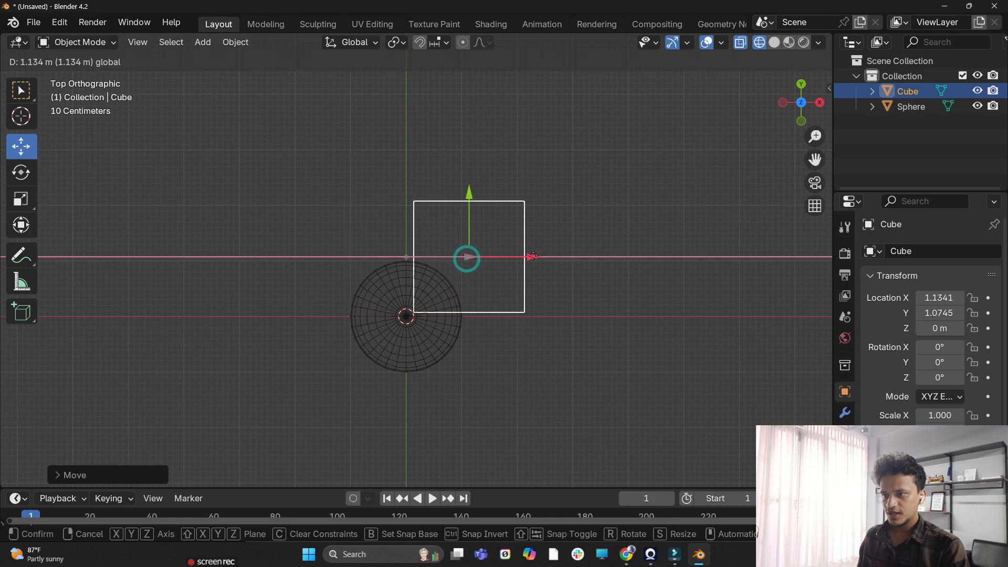
left_click_drag(534, 257, 528, 256)
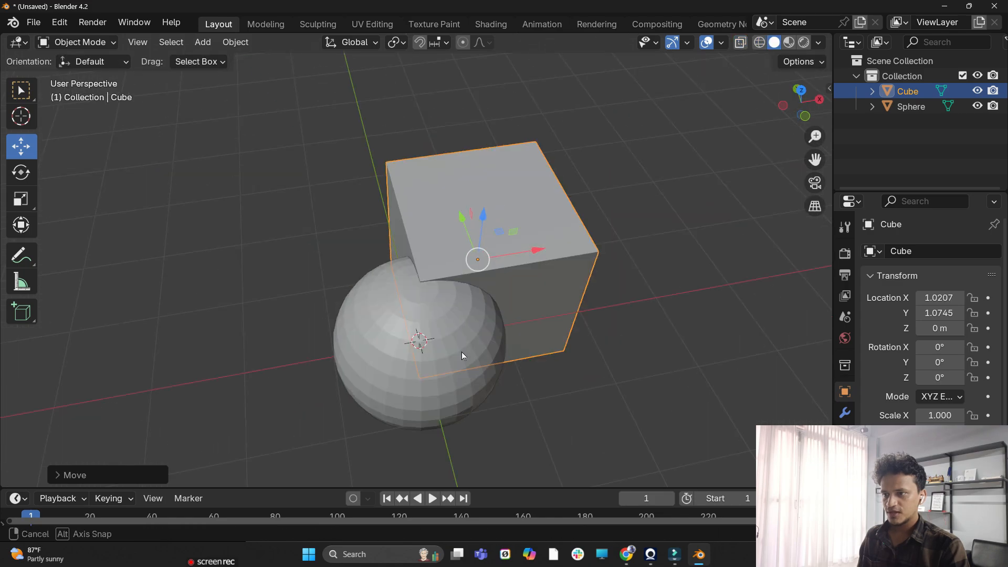
Raise the cube along the Z axis to about 1.04 m so it overlaps only the sphere's upper half
middle_click_drag(462, 352, 368, 310)
middle_click_drag(514, 326, 490, 171)
middle_click_drag(388, 344, 481, 230)
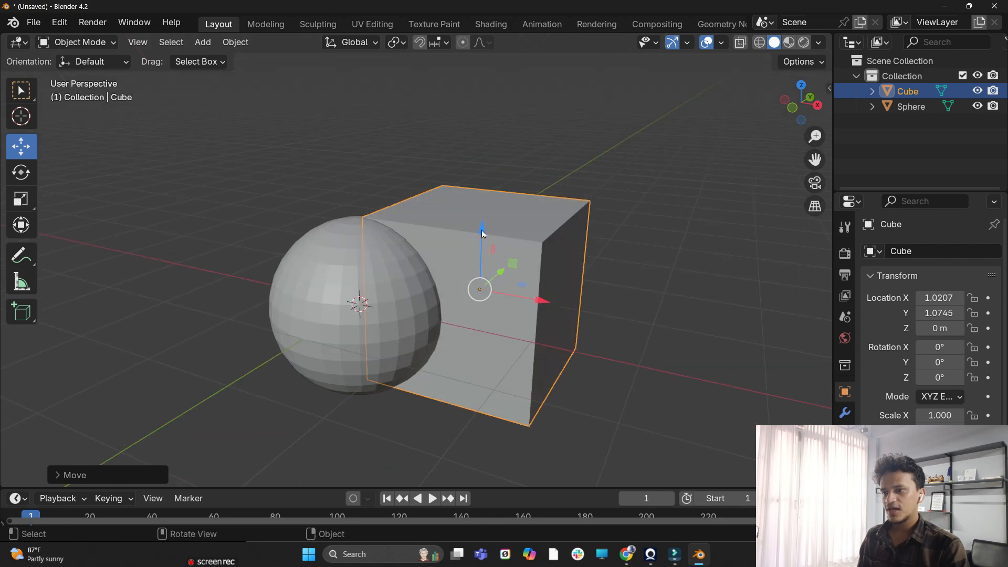
left_click_drag(481, 230, 494, 154)
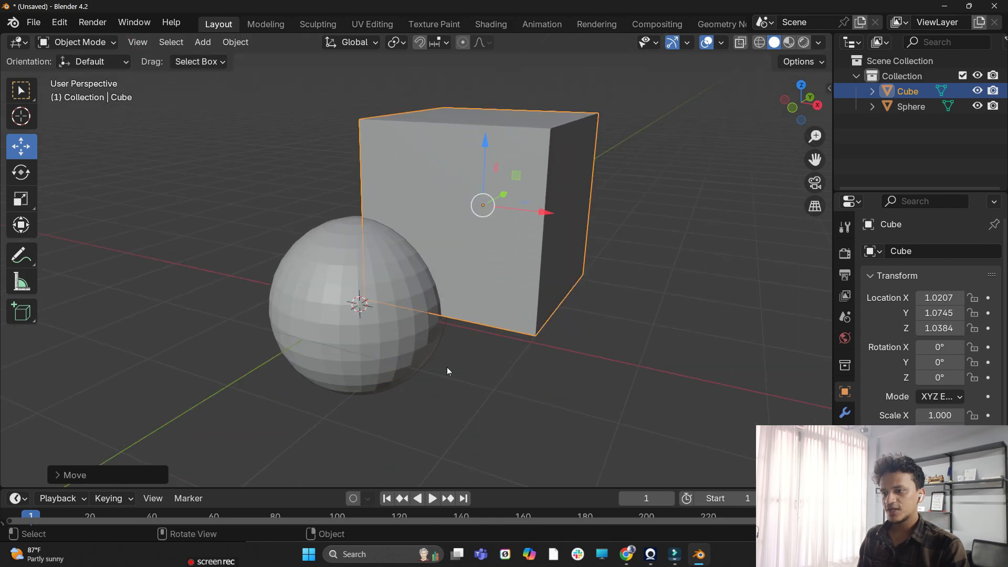
Select the sphere and add a Boolean modifier to it
middle_click_drag(446, 367, 400, 224)
left_click(401, 224)
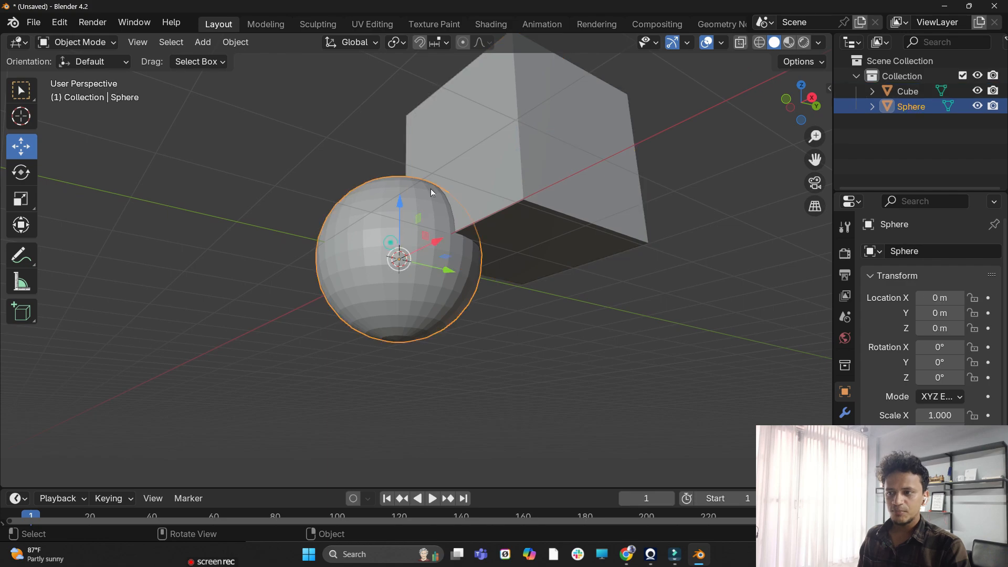
middle_click_drag(429, 307, 422, 102)
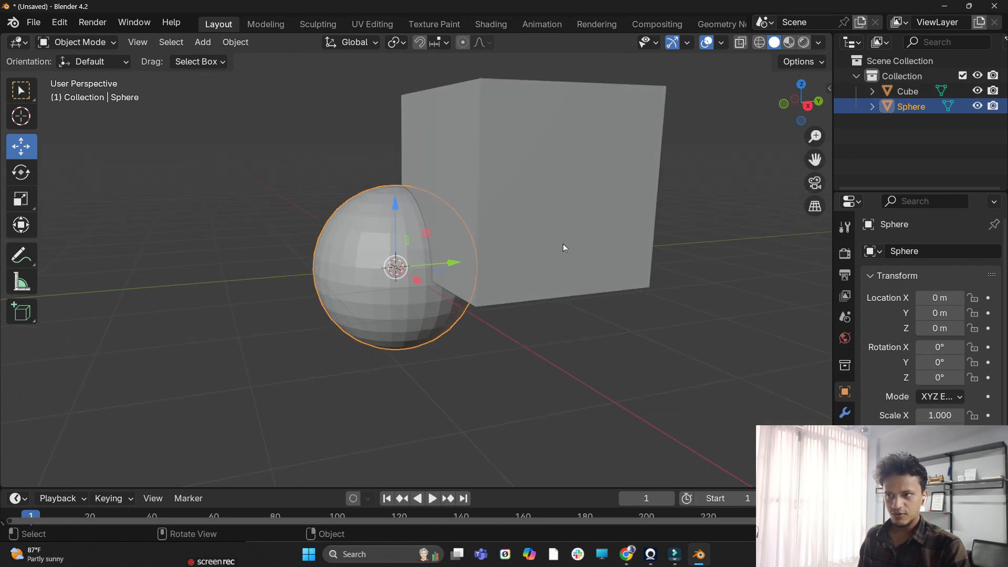
scroll(547, 232, "down", 1)
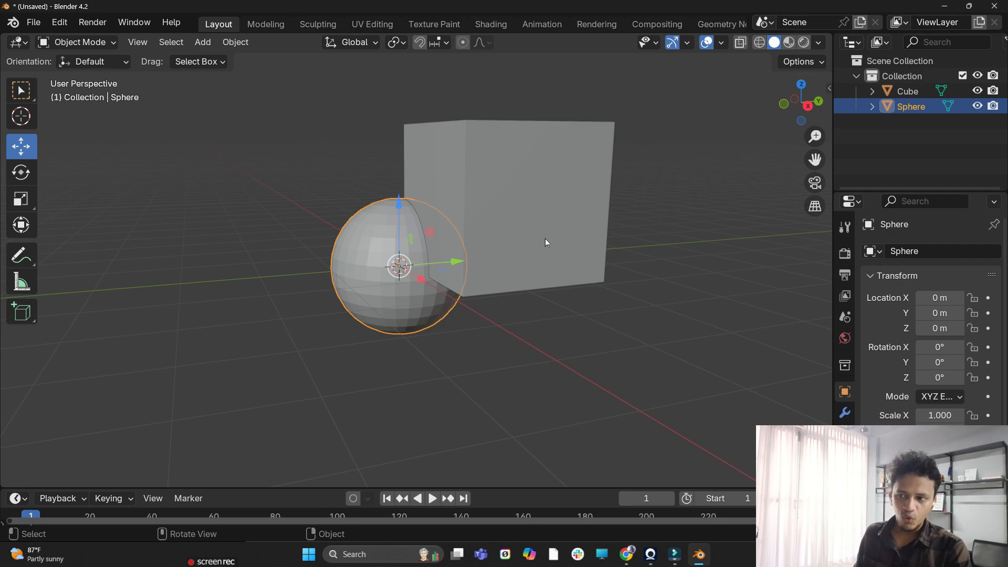
middle_click_drag(429, 360, 399, 430)
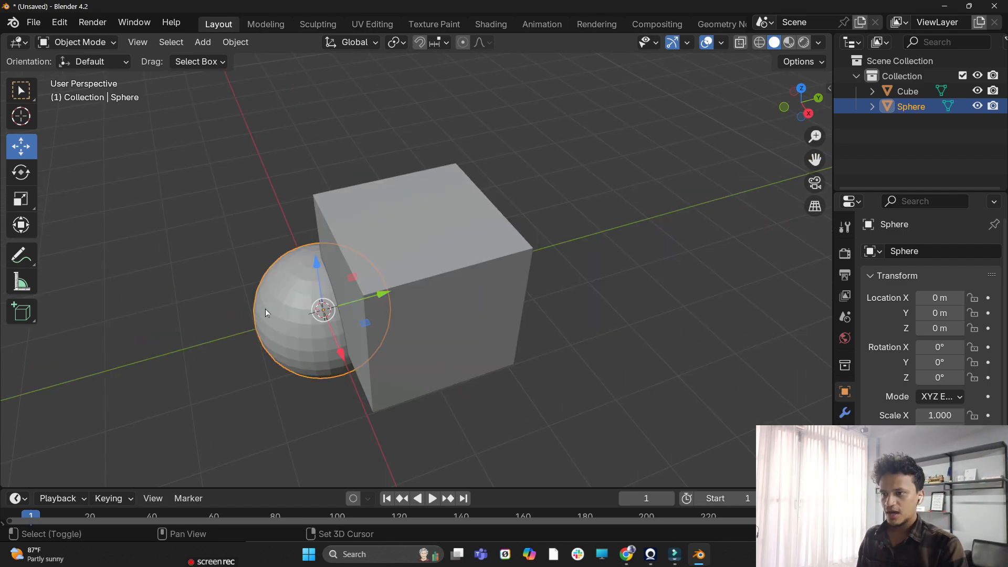
left_click(846, 413)
left_click(942, 253)
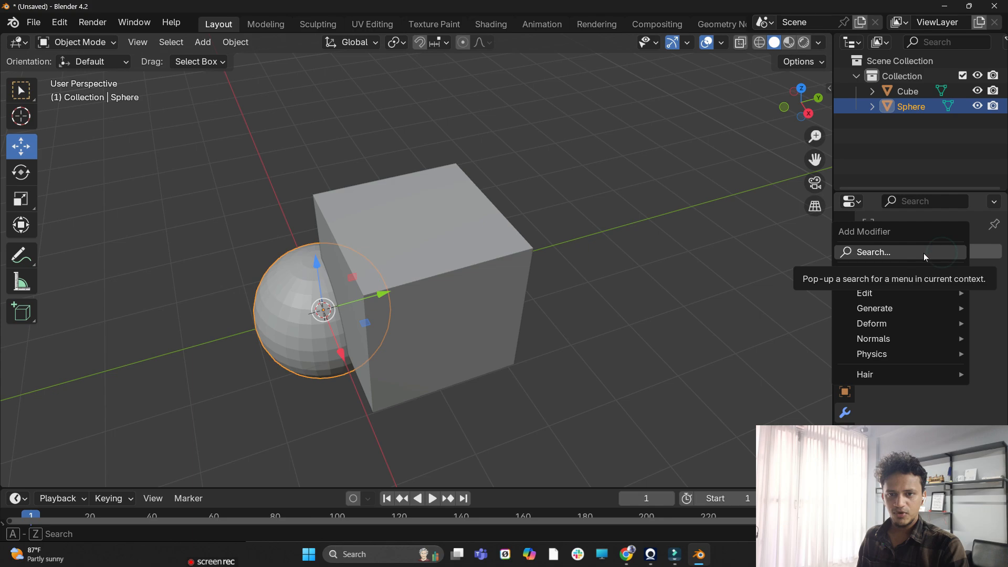
mouse_move(887, 310)
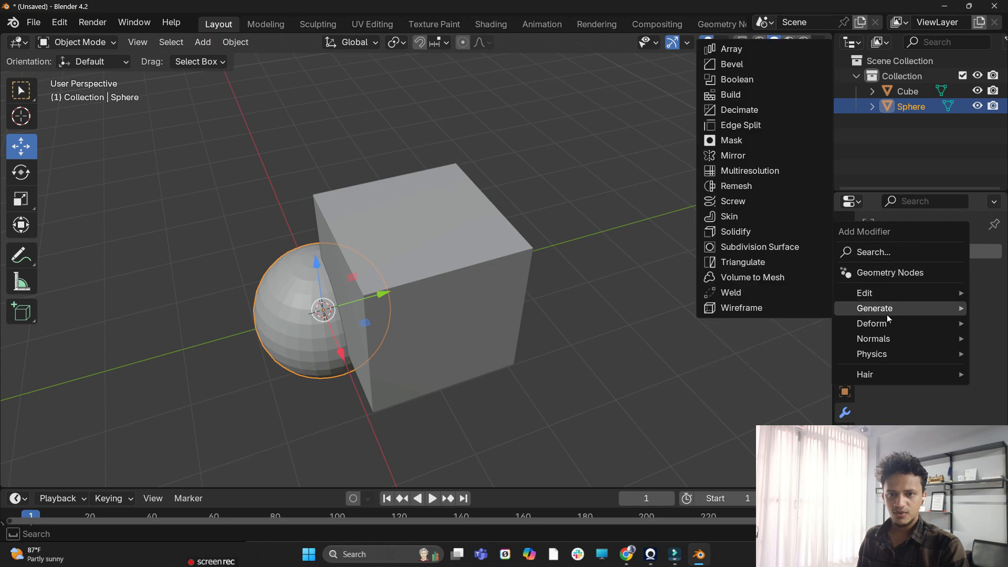
left_click(729, 86)
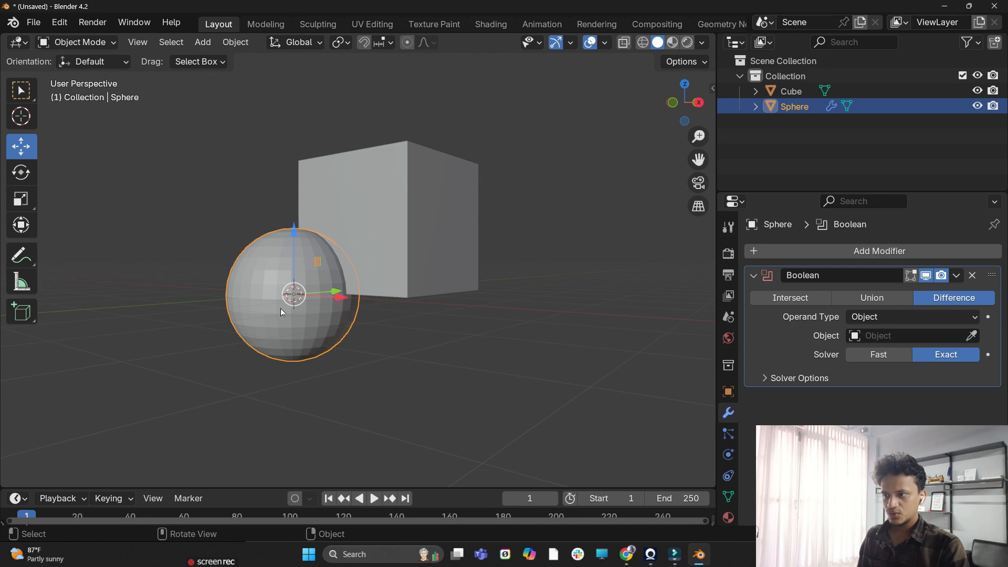
Set the cube as the target object of the sphere's Boolean Difference modifier
scroll(280, 308, "up", 4)
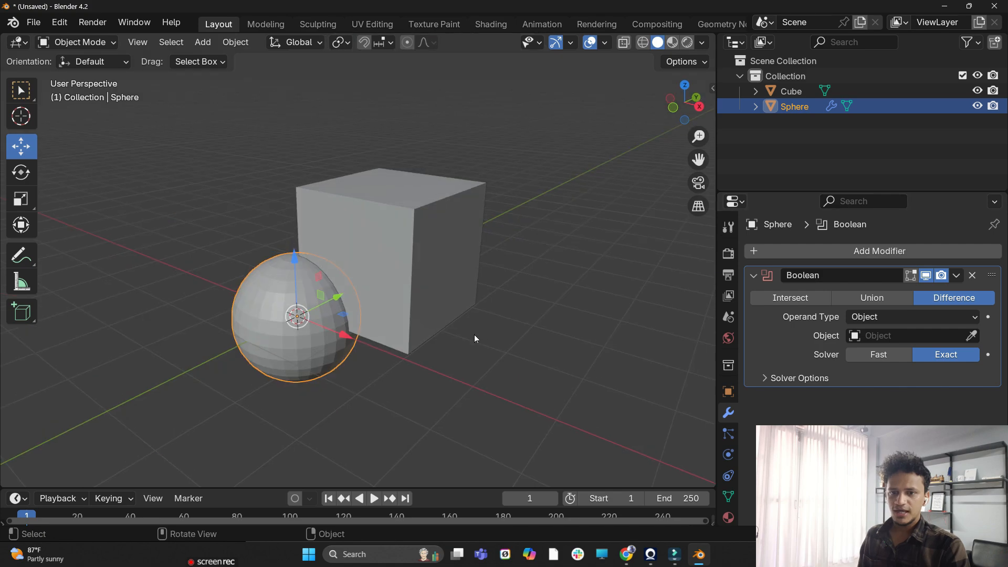
scroll(474, 335, "up", 2)
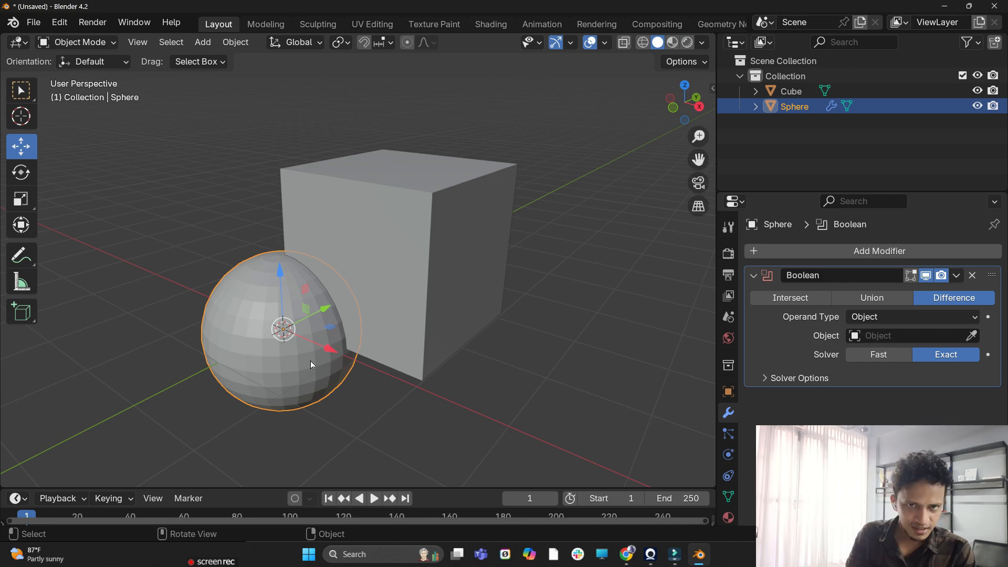
middle_click_drag(329, 363, 373, 336)
left_click(972, 335)
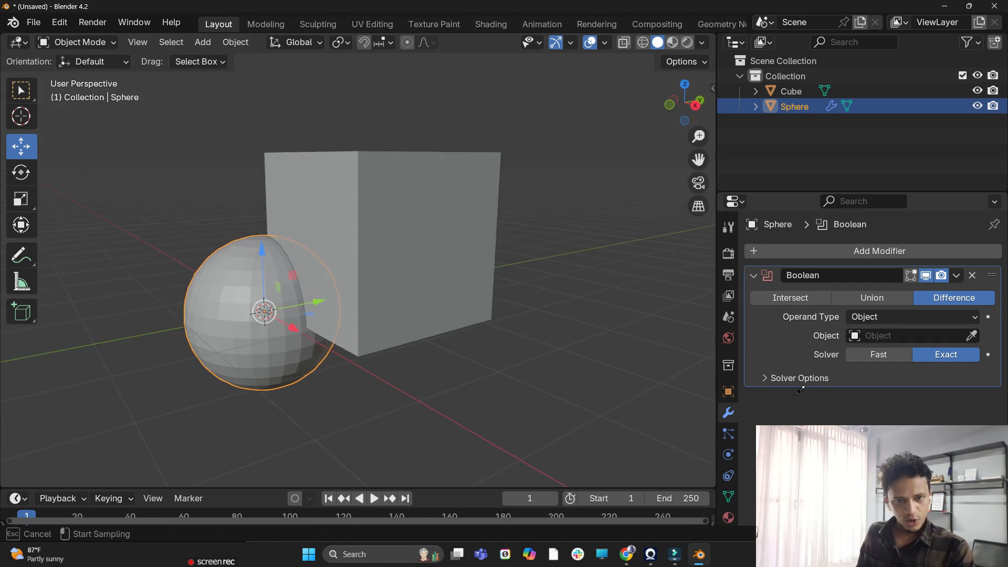
left_click(398, 188)
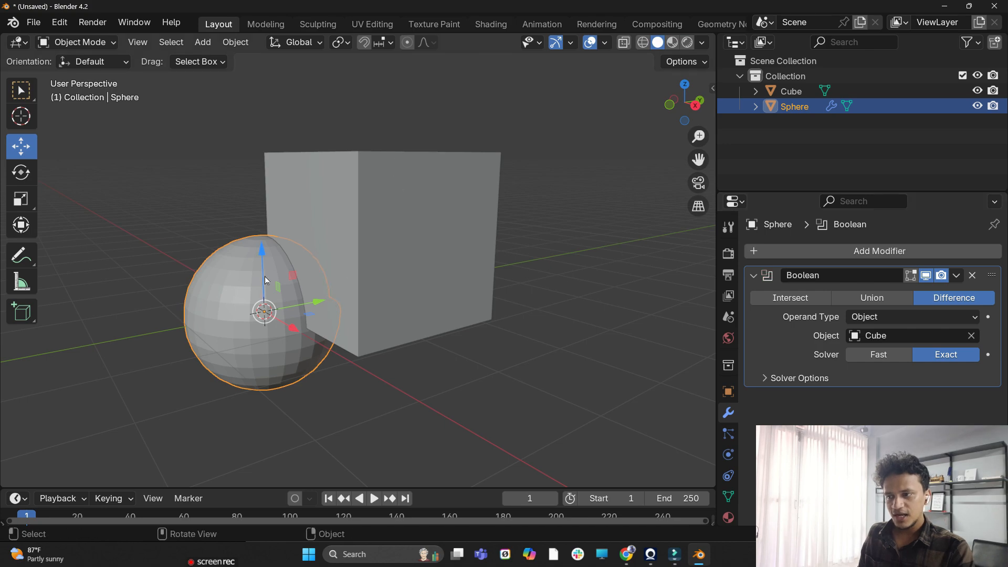
Switch to wireframe shading and toggle the Boolean modifier's viewport display off and on to examine the cut in the sphere
left_click(642, 42)
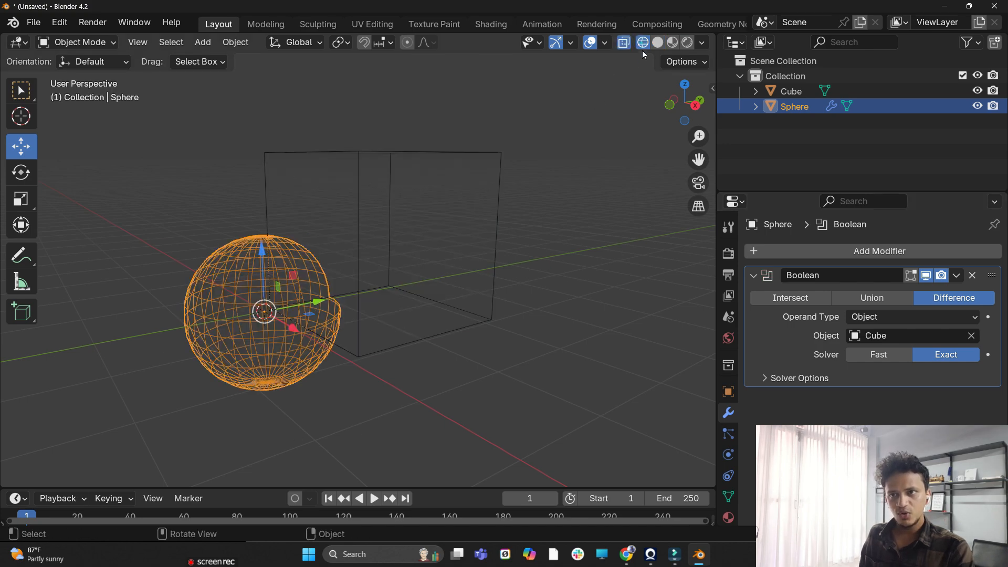
mouse_move(368, 315)
middle_mouse_down()
mouse_move(278, 407)
mouse_move(201, 421)
mouse_move(178, 412)
mouse_move(244, 390)
mouse_move(244, 357)
mouse_move(268, 442)
mouse_move(275, 394)
middle_mouse_up()
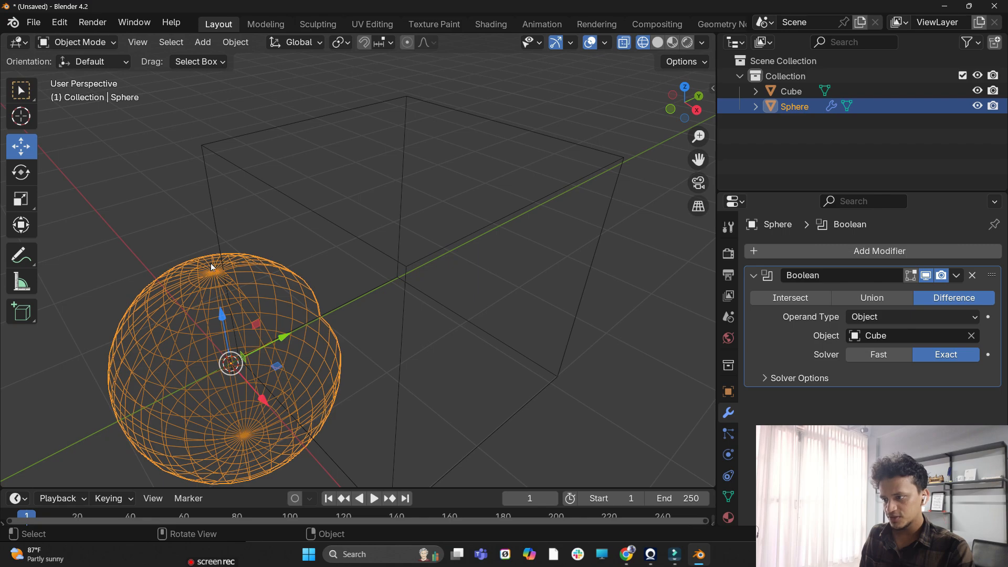
middle_click_drag(213, 267, 430, 273)
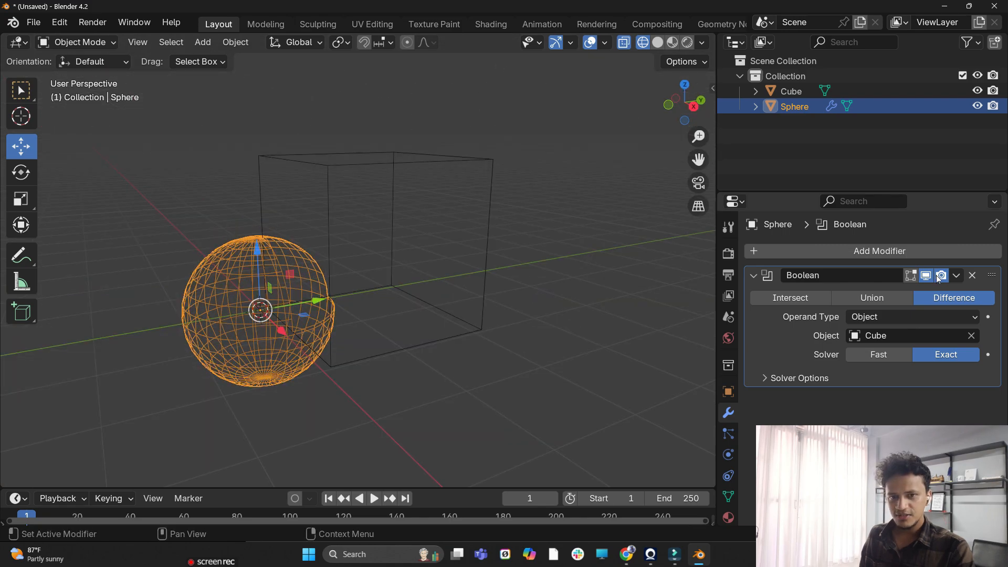
left_click(925, 275)
scroll(221, 257, "up", 3)
left_click(925, 275)
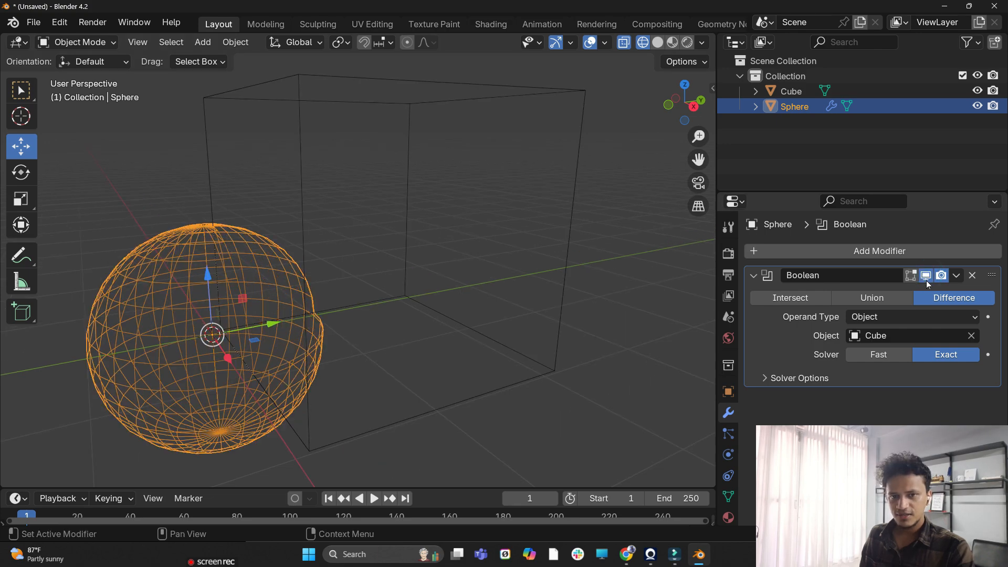
Apply the Boolean modifier to the sphere
scroll(431, 367, "down", 4)
middle_click_drag(430, 368, 378, 368)
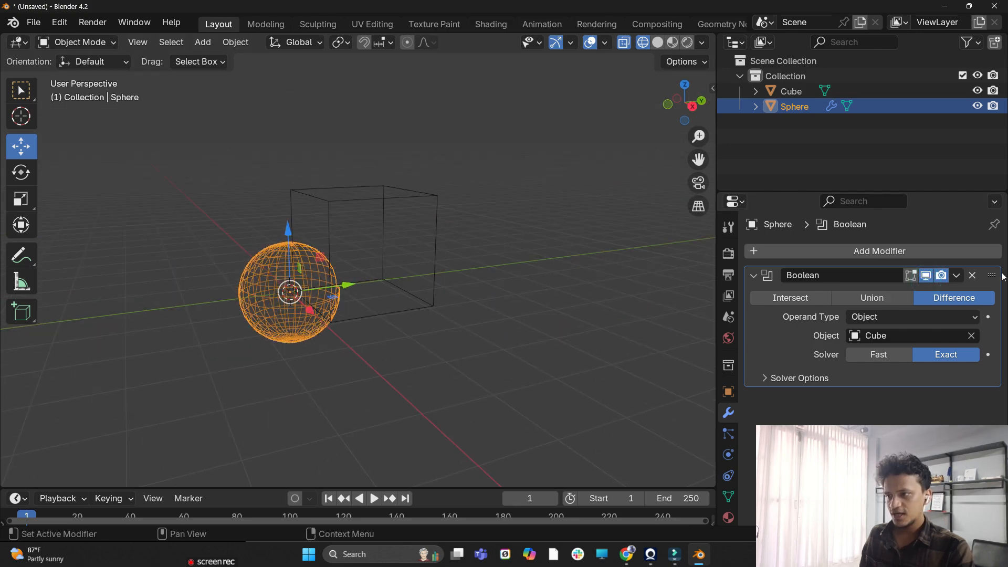
left_click(957, 276)
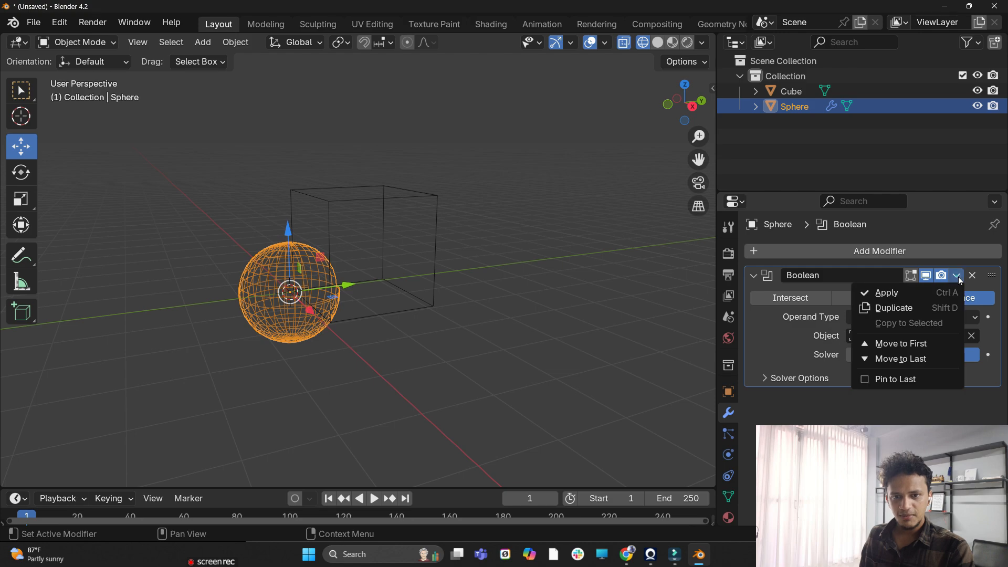
left_click(885, 293)
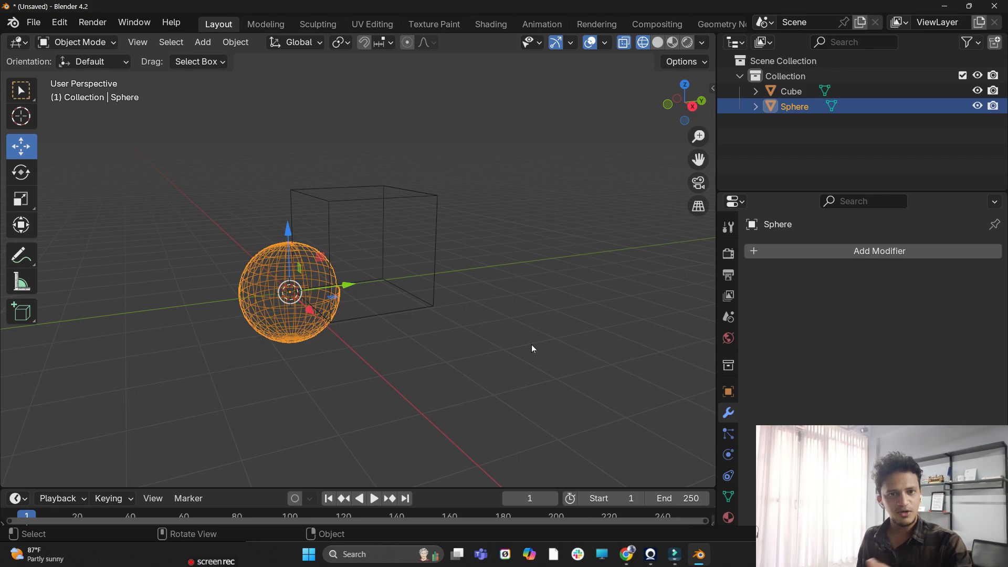
Return to solid shading and move the cube along the Y axis, clear of the cut sphere
key("shift+z")
scroll(518, 232, "up", 2)
left_click(405, 296)
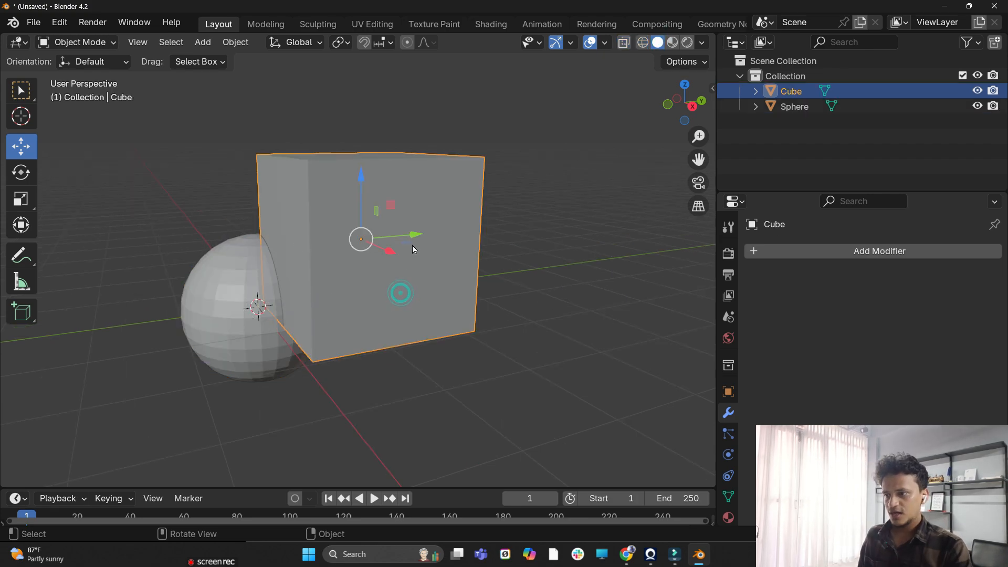
left_click_drag(417, 245, 614, 234)
middle_click_drag(375, 398, 240, 202)
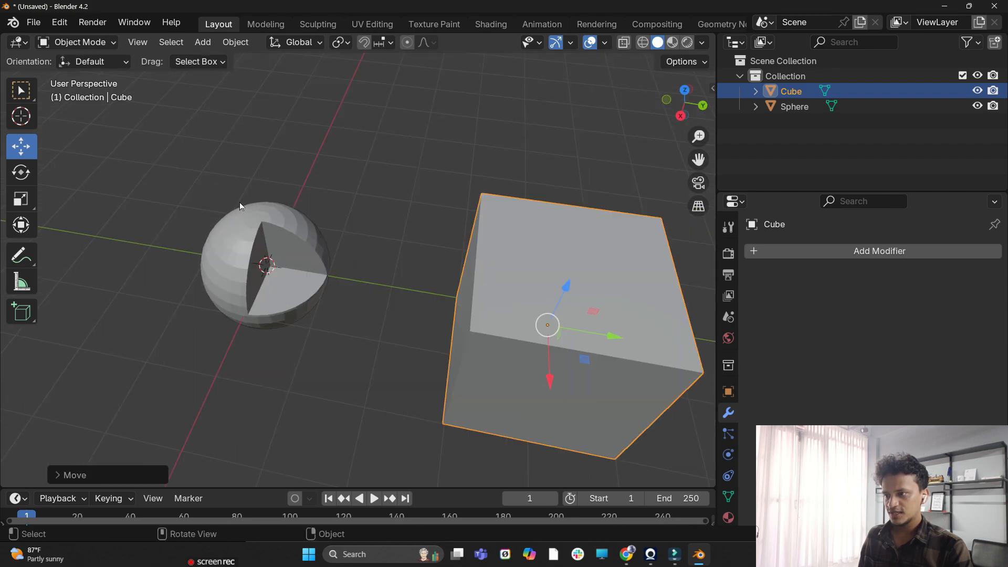
scroll(231, 200, "up", 2)
middle_click_drag(363, 416, 346, 386)
Add a second UV sphere at the centre of the cut sphere and scale it down to form an inner core
left_click(266, 309)
middle_click_drag(266, 308, 363, 294)
key("shift+a")
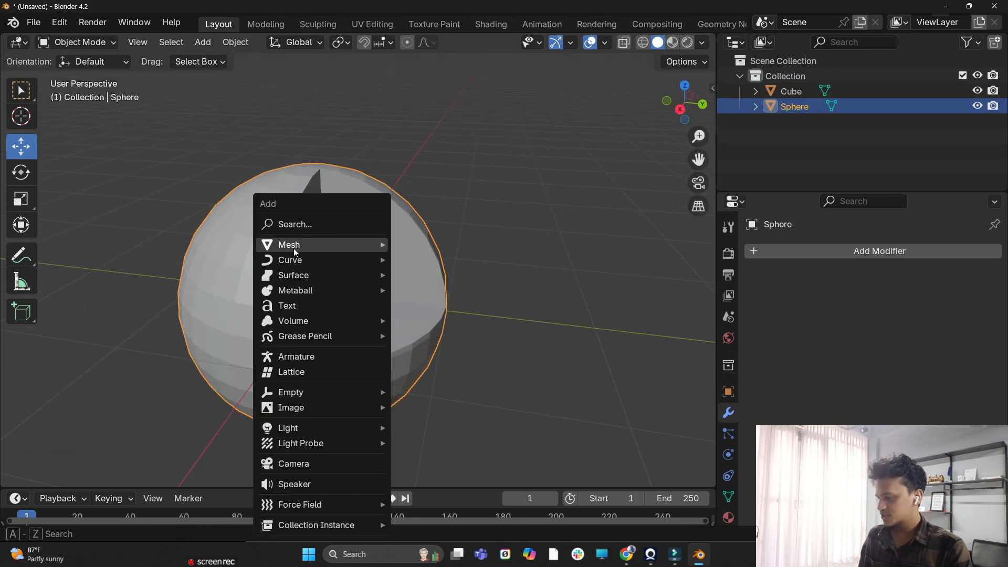
mouse_move(294, 245)
left_click(431, 290)
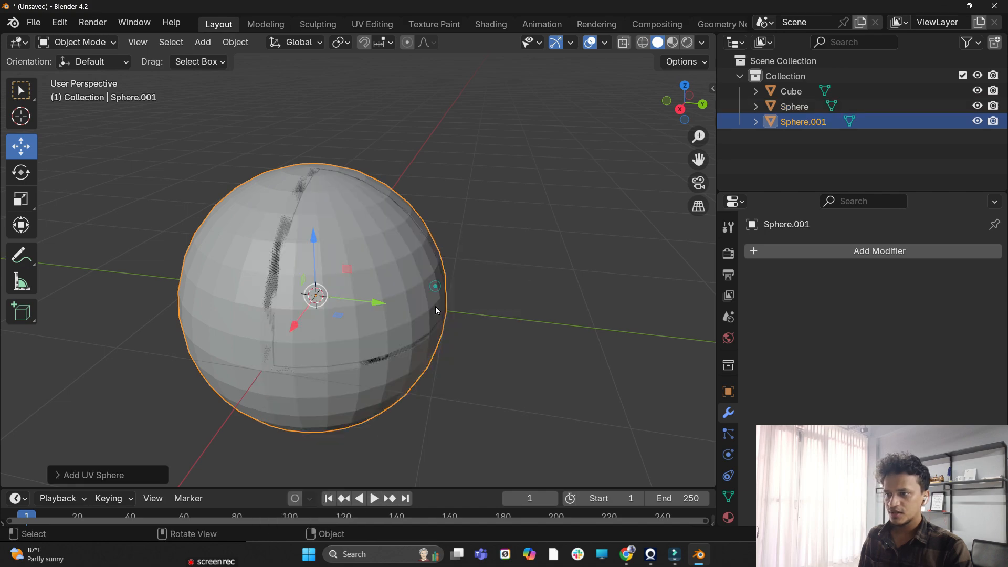
key("s")
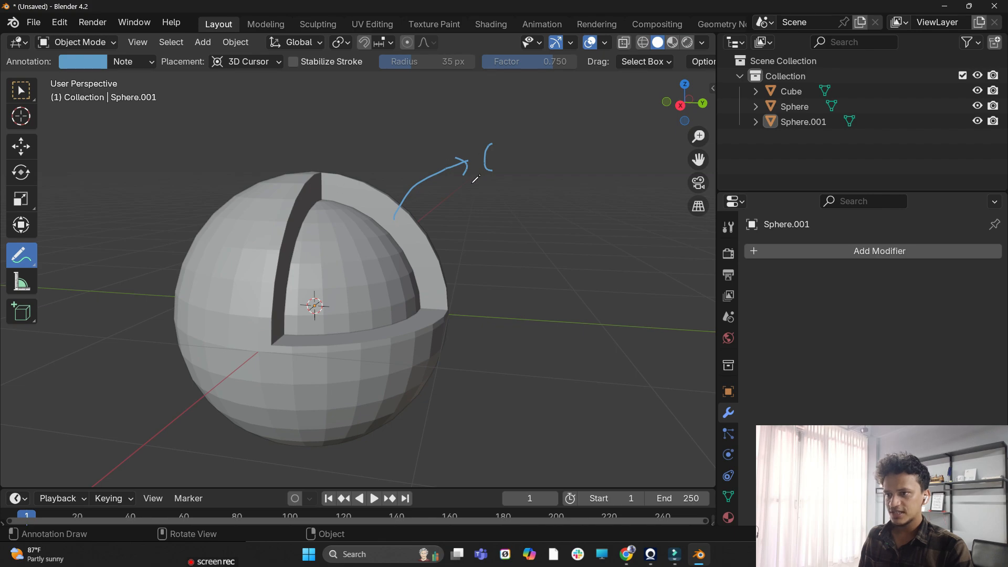
Annotate the outer layer as "Shell" and the inner sphere as "Core", each with an arrow
left_click_drag(497, 161, 519, 192)
left_click_drag(524, 181, 538, 195)
left_click_drag(550, 157, 550, 189)
left_click_drag(559, 148, 559, 191)
mouse_move(373, 289)
left_mouse_down()
mouse_move(556, 297)
mouse_move(536, 314)
left_mouse_up()
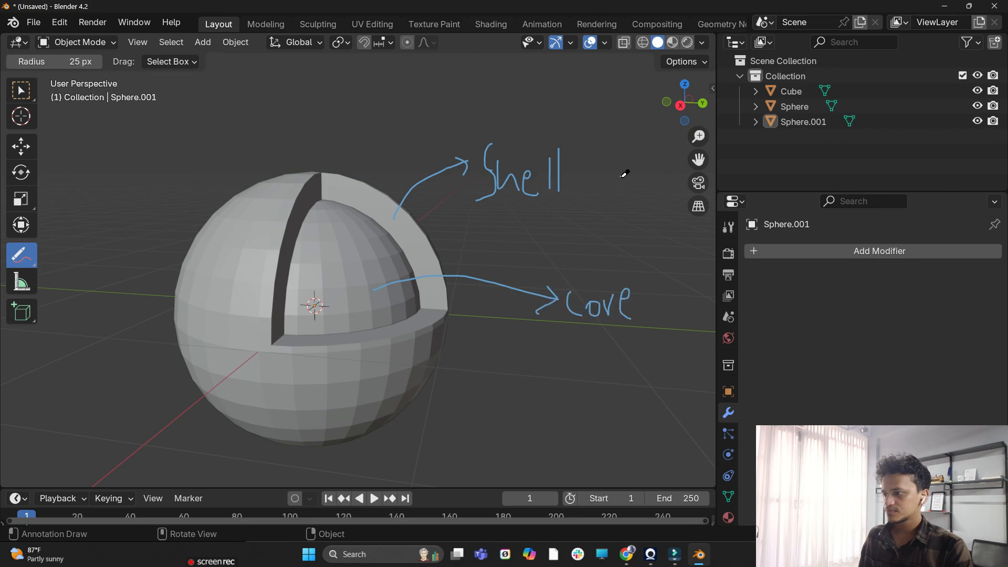
Erase the handwritten annotations and return to the selection tool
mouse_move(603, 167)
left_mouse_down()
mouse_move(537, 204)
mouse_move(513, 185)
left_mouse_up()
left_click_drag(514, 184, 485, 174)
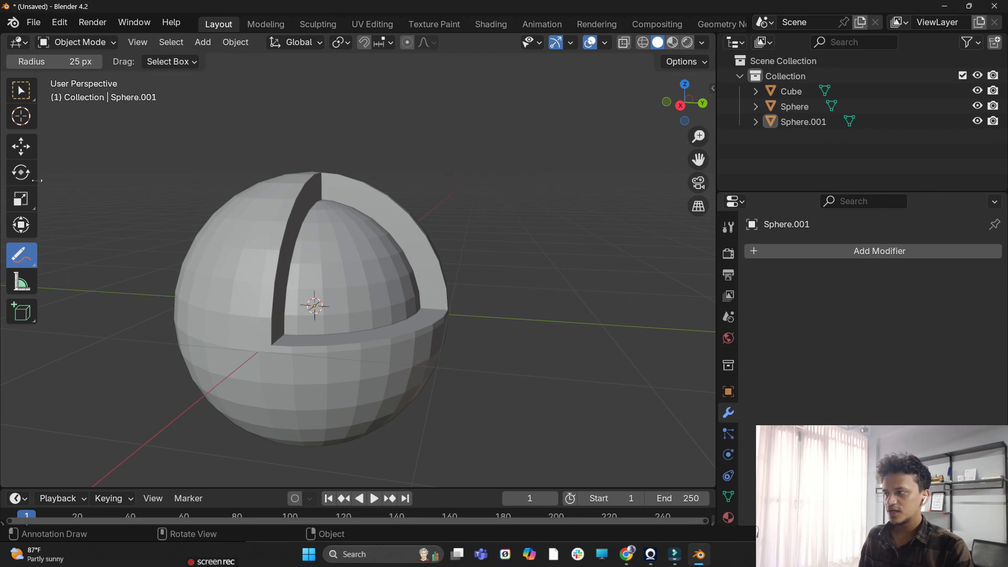
left_click(23, 93)
Select the inner sphere and add a Boolean modifier to it
scroll(361, 288, "down", 3)
middle_click_drag(361, 288, 333, 301)
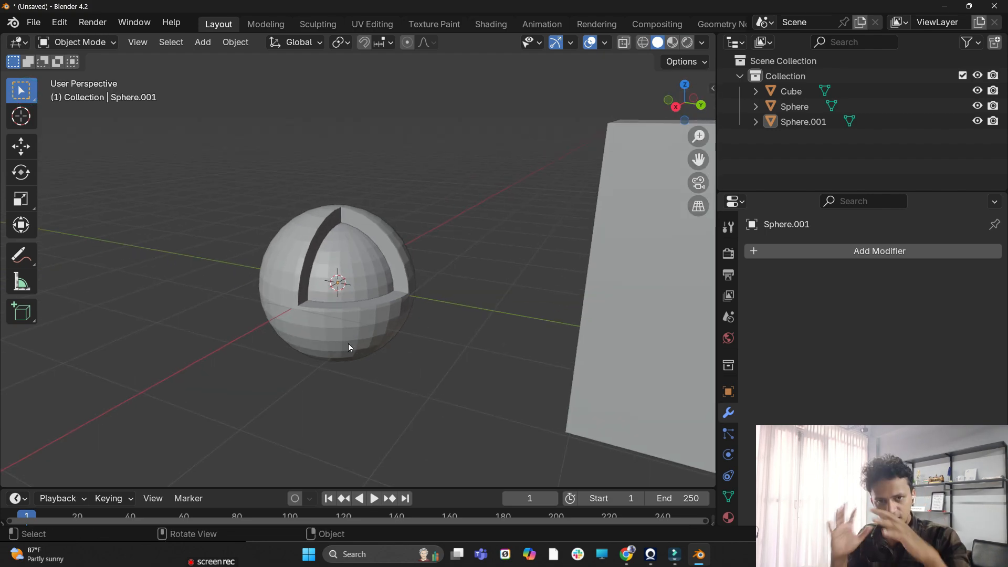
middle_click_drag(348, 346, 397, 289)
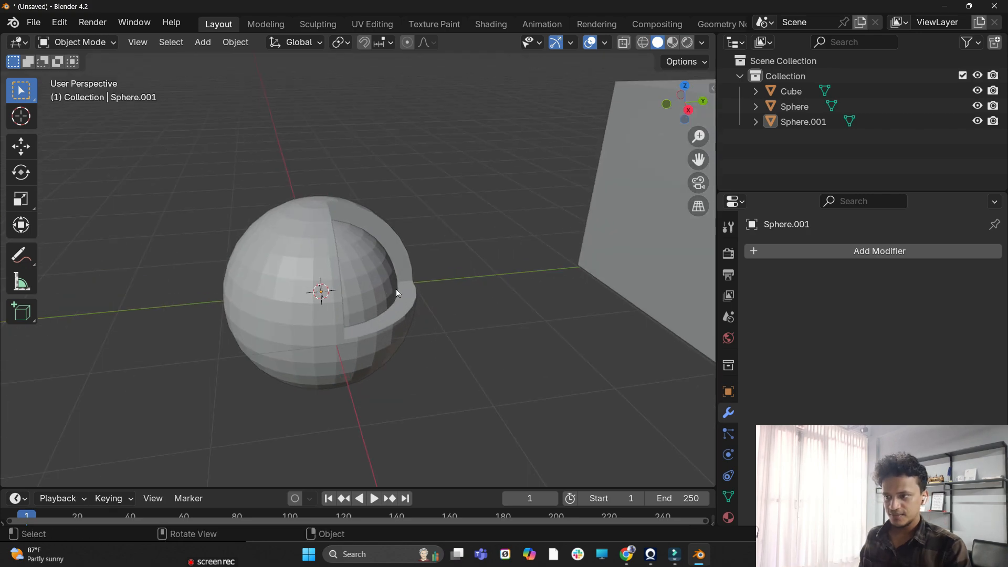
left_click(373, 260)
scroll(374, 278, "up", 3)
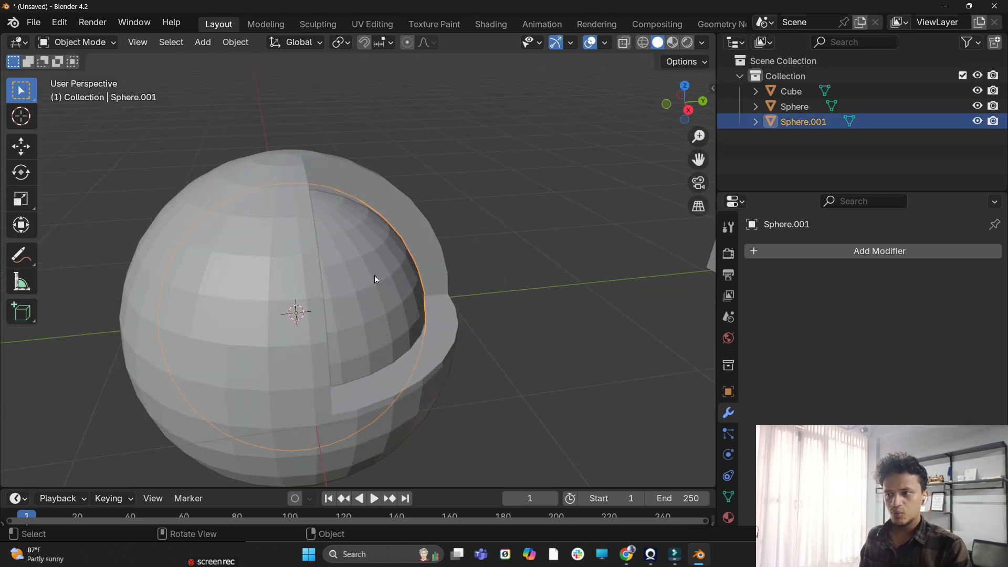
scroll(380, 256, "down", 3)
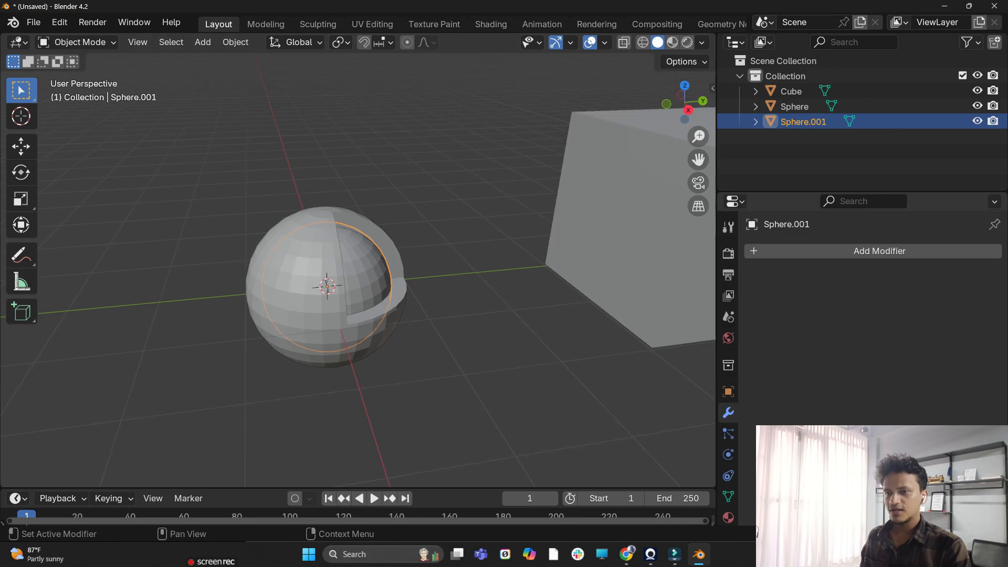
left_click(860, 247)
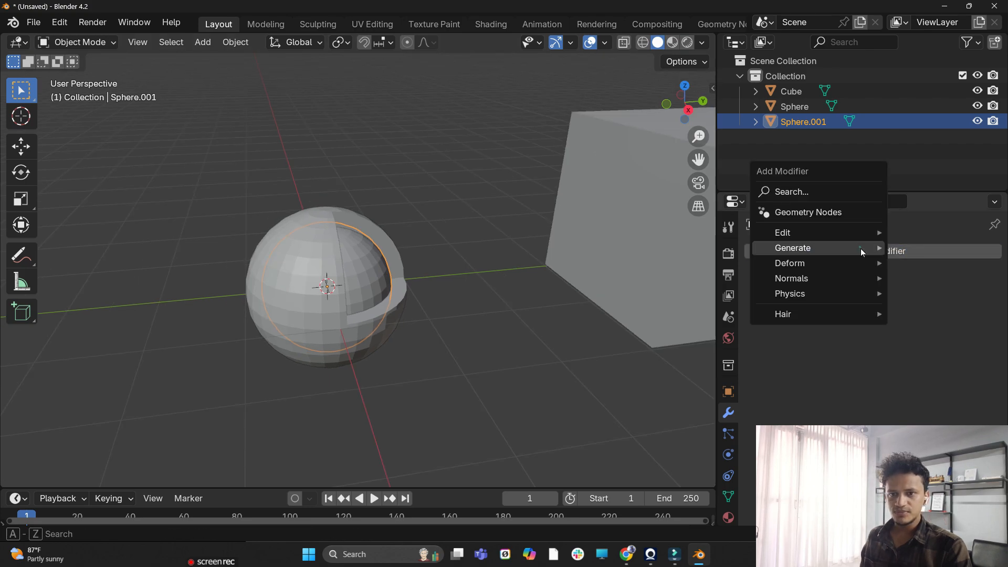
mouse_move(831, 249)
left_click(651, 277)
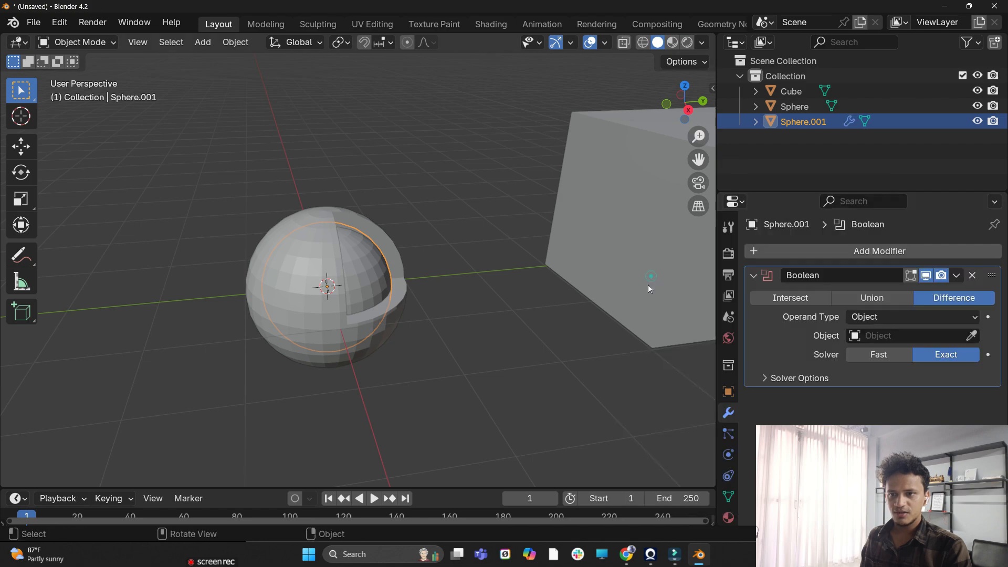
Set the cube as the target object of the inner sphere's Boolean Difference modifier
scroll(433, 273, "down", 2)
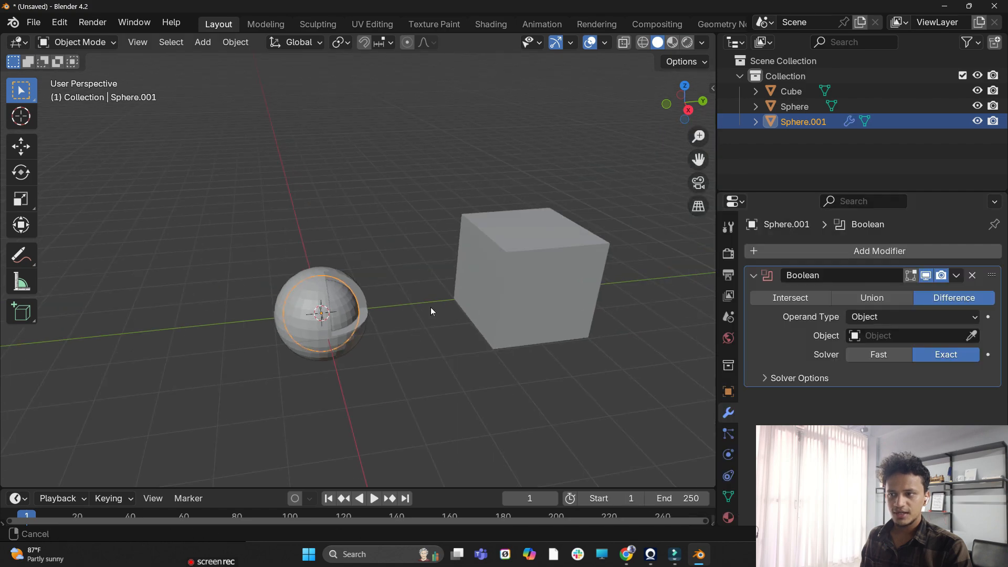
left_click(972, 336)
left_click(560, 272)
Move the cube back along the Y axis so it overlaps the cut-out quarter of both spheres
middle_click_drag(492, 207, 523, 288)
left_click(522, 289)
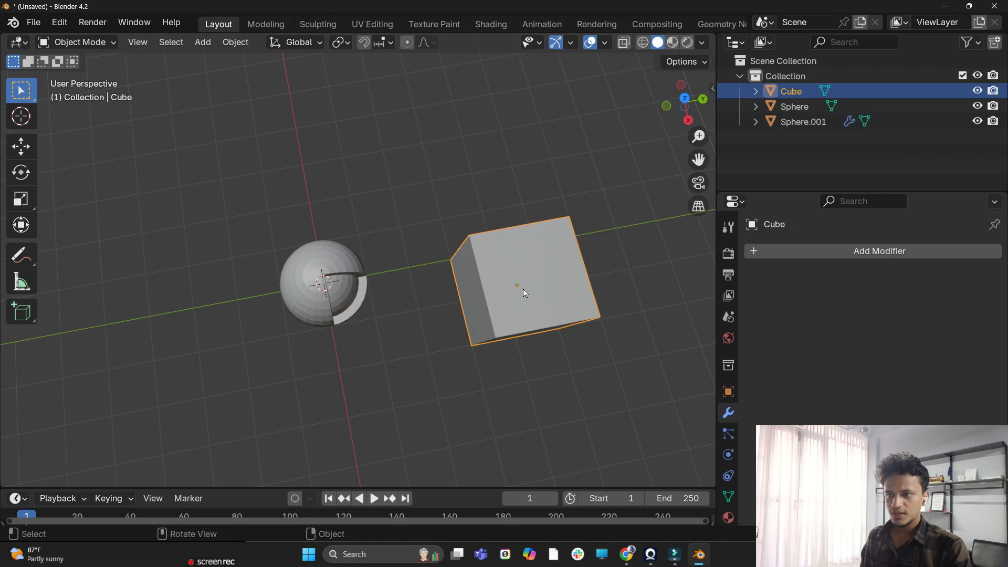
left_click(28, 151)
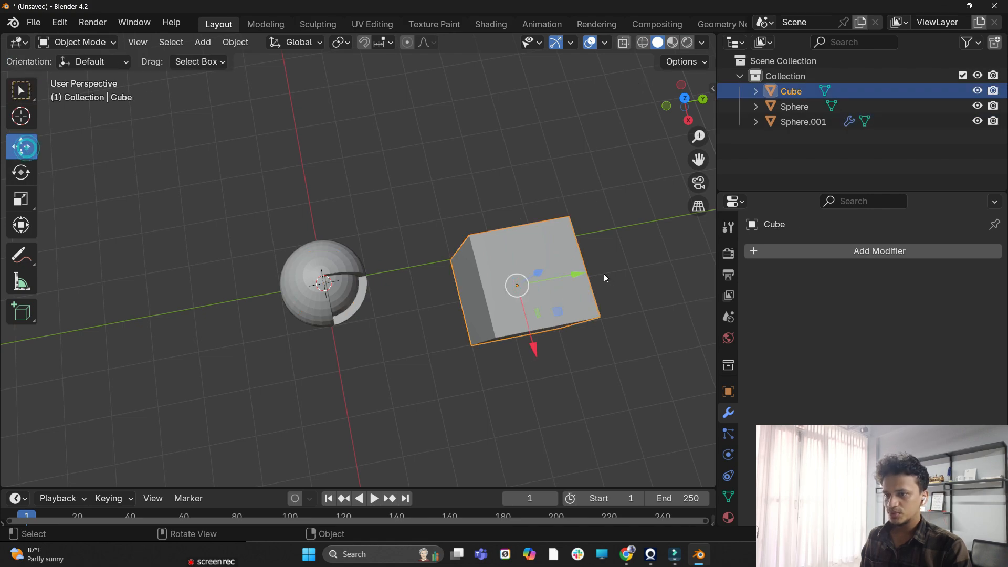
left_click_drag(603, 273, 359, 279)
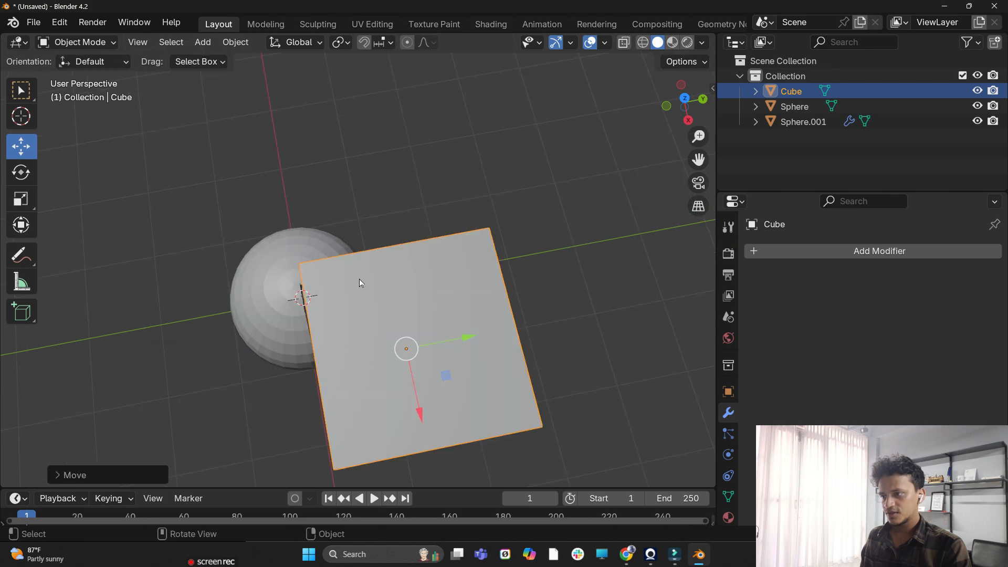
middle_click_drag(359, 279, 499, 234)
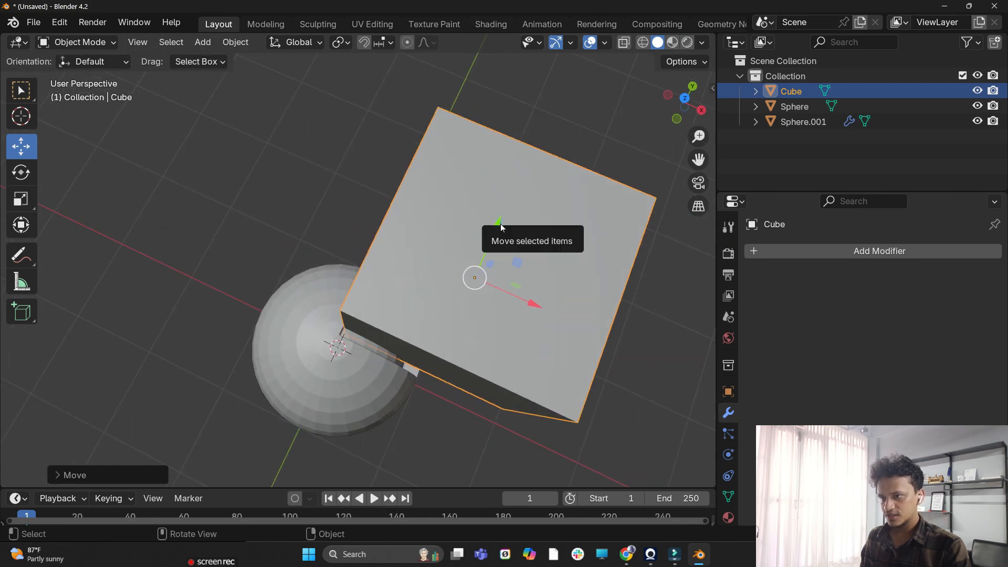
left_click_drag(500, 227, 496, 234)
Using wireframe shading, select the inner sphere and apply its Boolean modifier
middle_click_drag(313, 391, 247, 272)
left_click(644, 45)
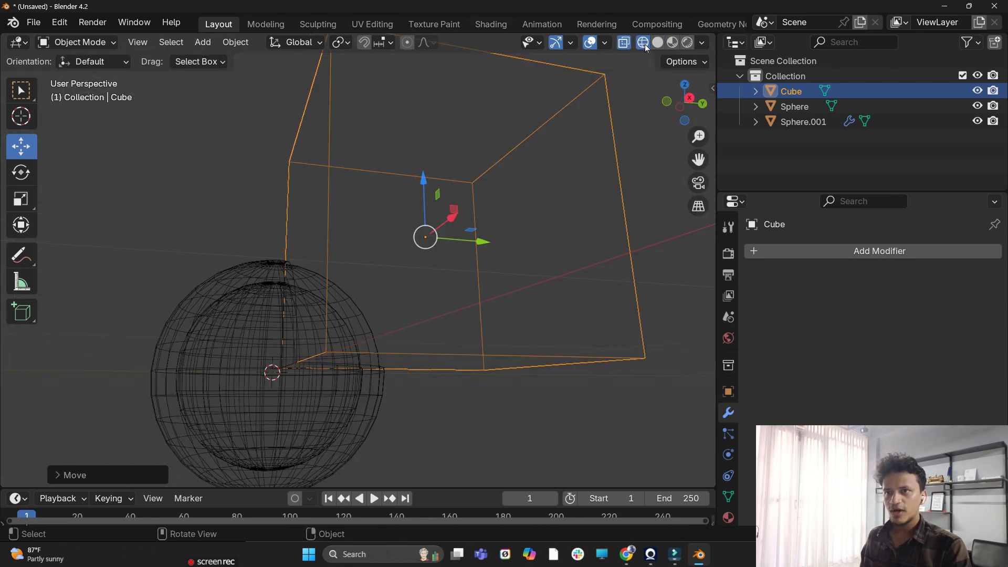
middle_click_drag(473, 194, 548, 252)
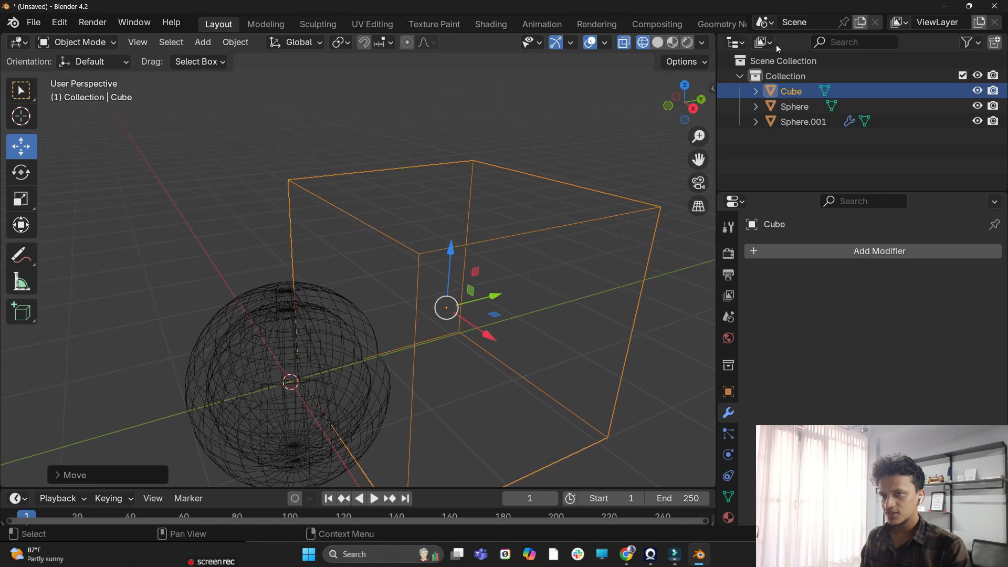
left_click(265, 330)
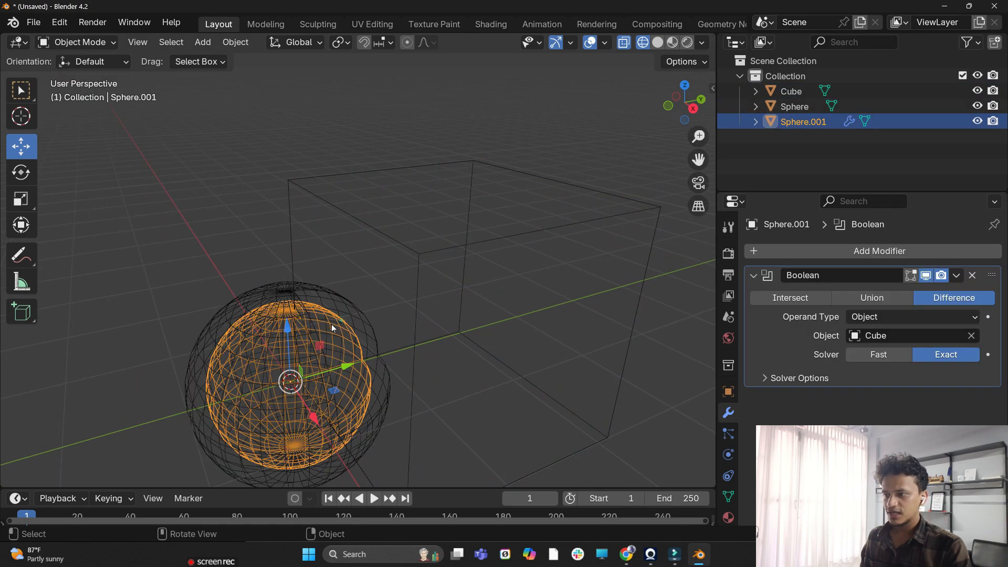
middle_click_drag(329, 317, 462, 297)
left_click(956, 277)
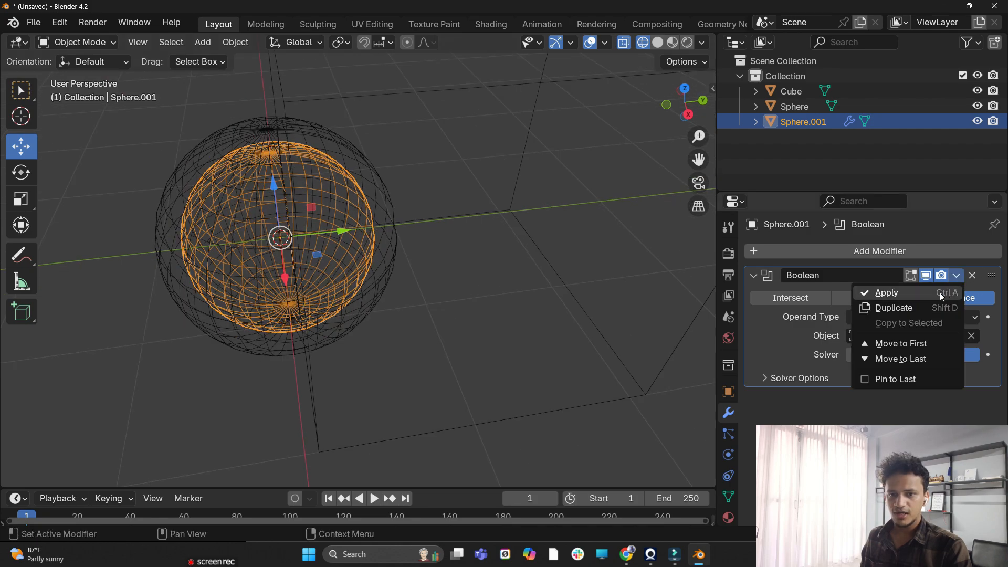
left_click(940, 291)
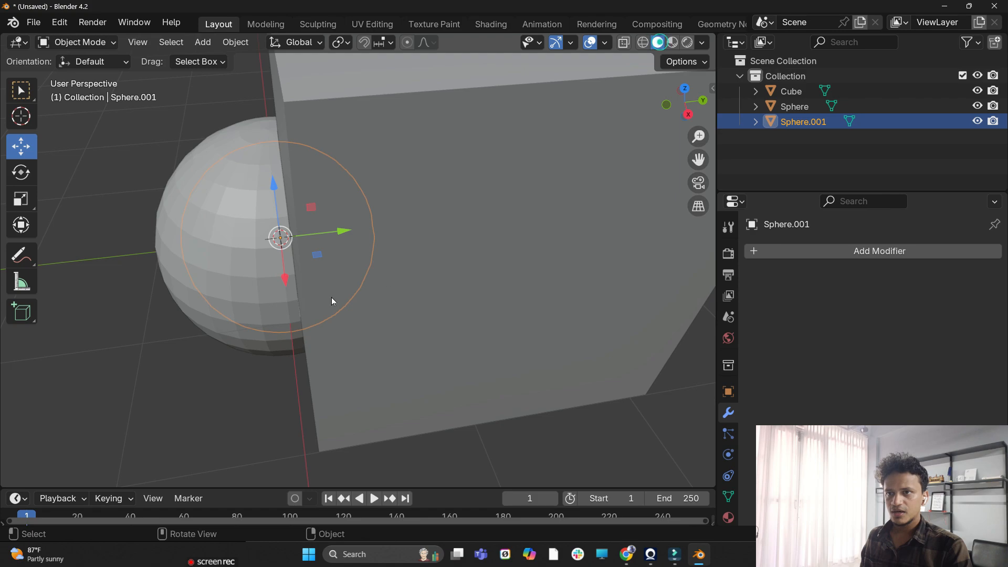
Move the cube away along the Y axis so the cutaway of both spheres is exposed
scroll(332, 297, "down", 5)
left_click(432, 233)
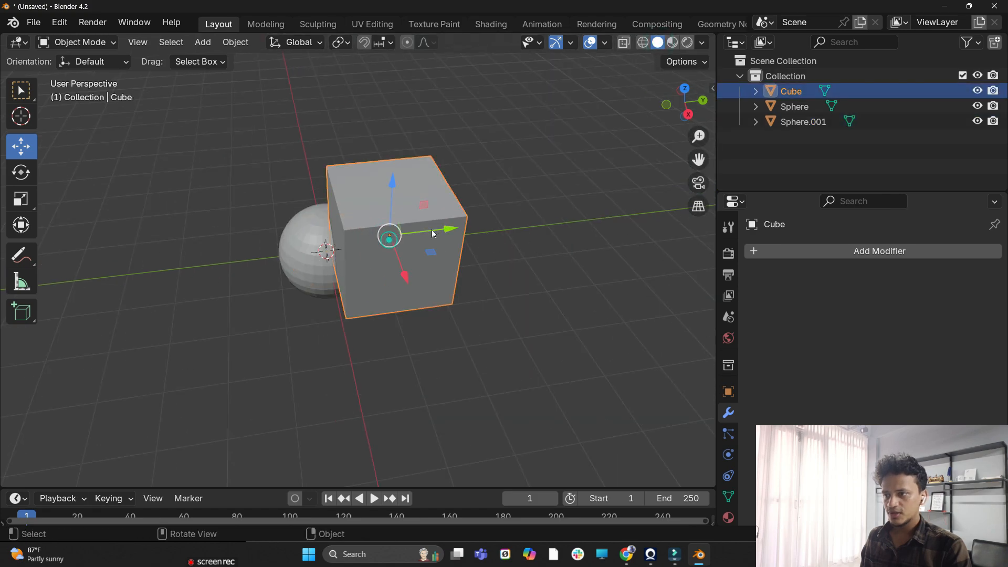
left_click_drag(432, 231, 590, 213)
scroll(464, 295, "up", 4)
middle_click_drag(465, 295, 405, 329)
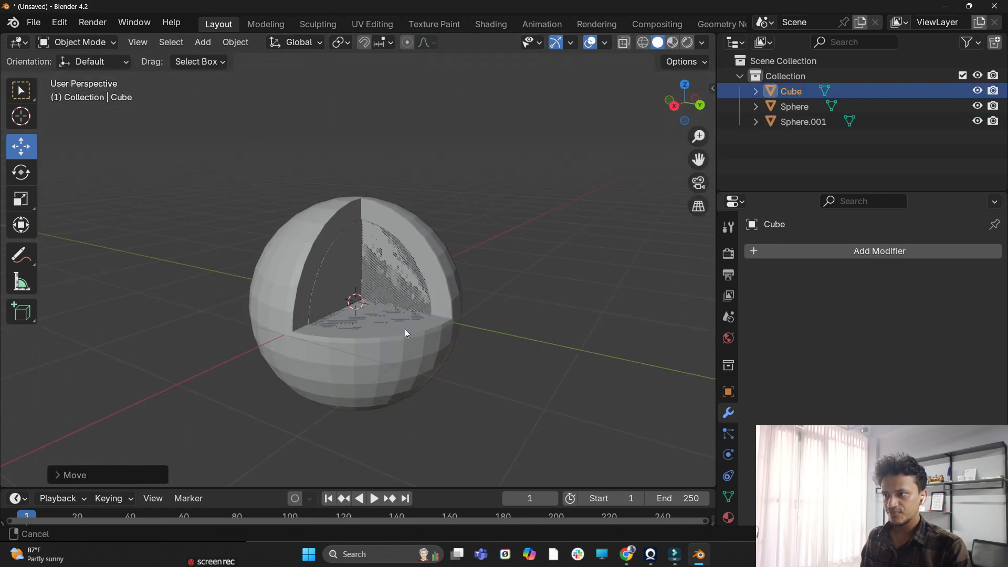
scroll(405, 329, "up", 5)
middle_click_drag(310, 322, 385, 314)
In Material Preview shading, give the outer sphere a new material with a light blue base color, hue 0.538 and saturation 0.724
left_click(456, 202)
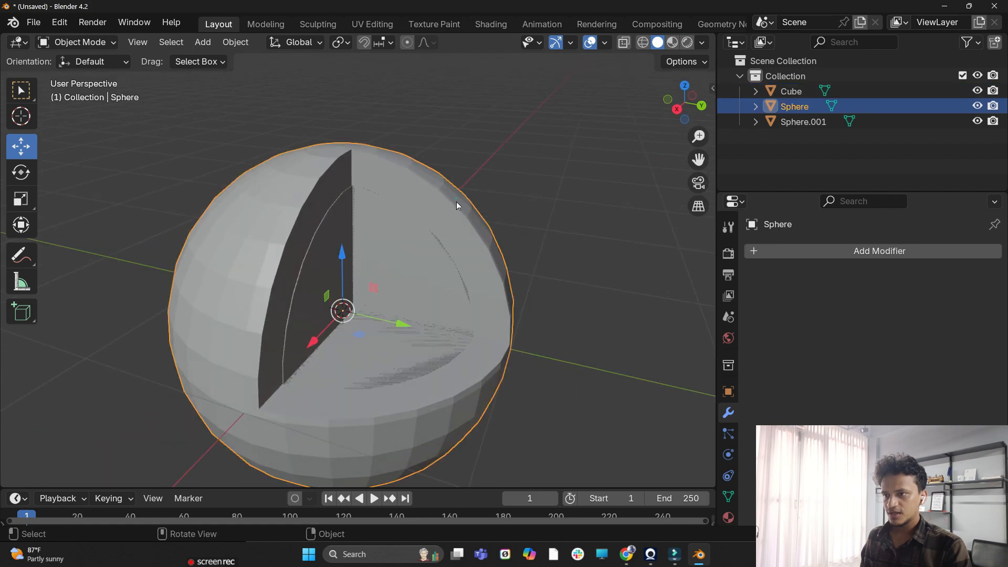
scroll(455, 201, "down", 4)
scroll(498, 160, "up", 2)
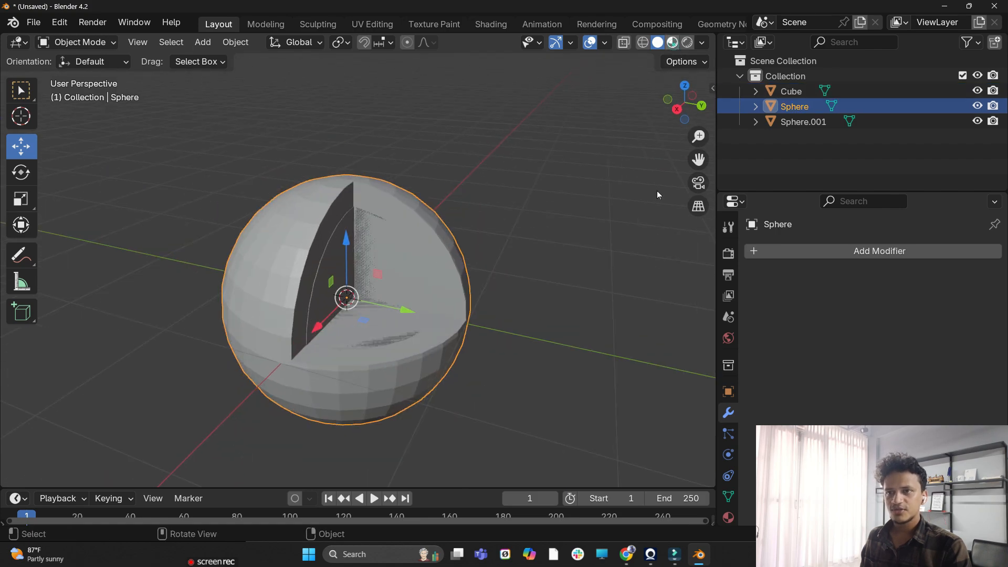
left_click(672, 42)
left_click(728, 517)
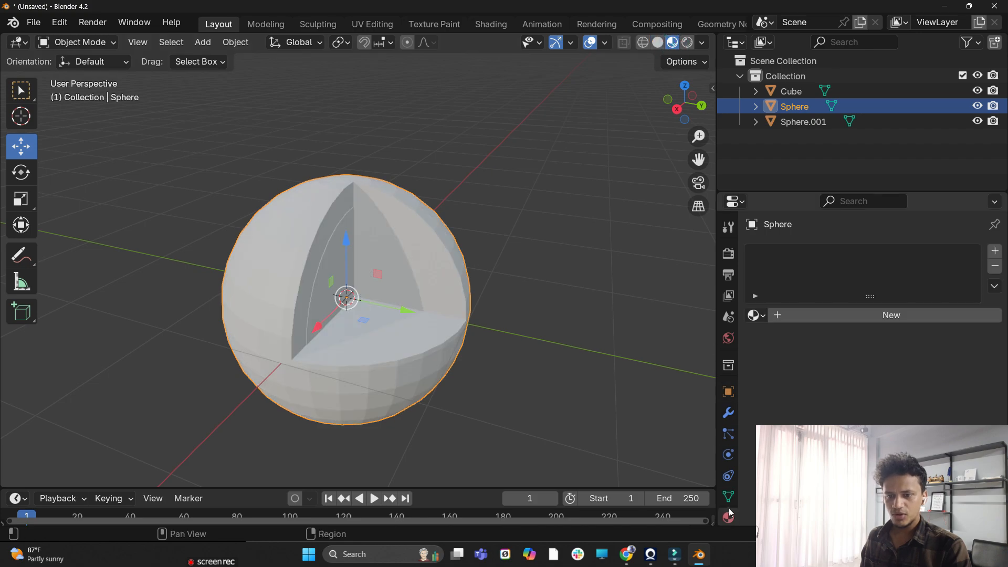
left_click(871, 313)
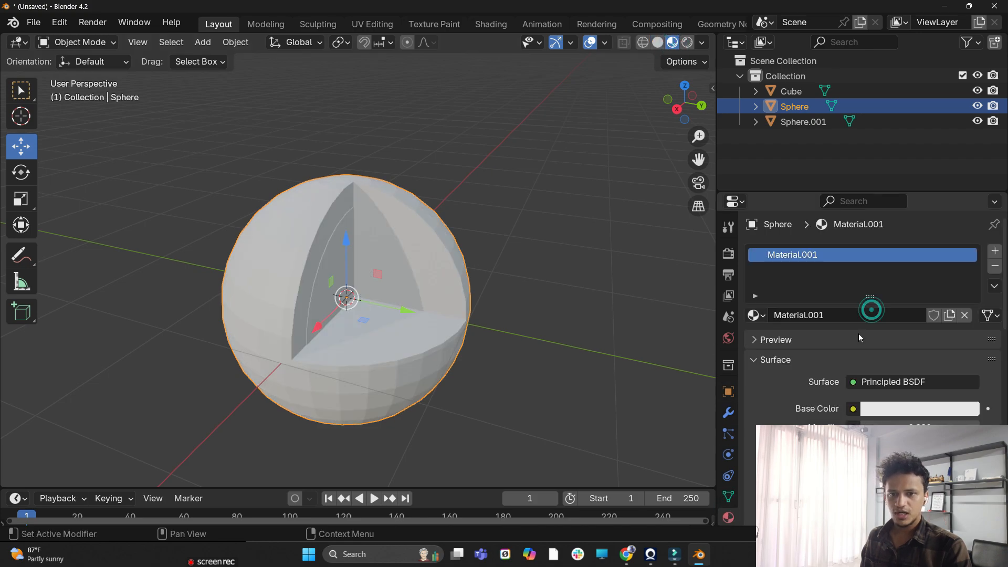
left_click(912, 409)
left_click(891, 203)
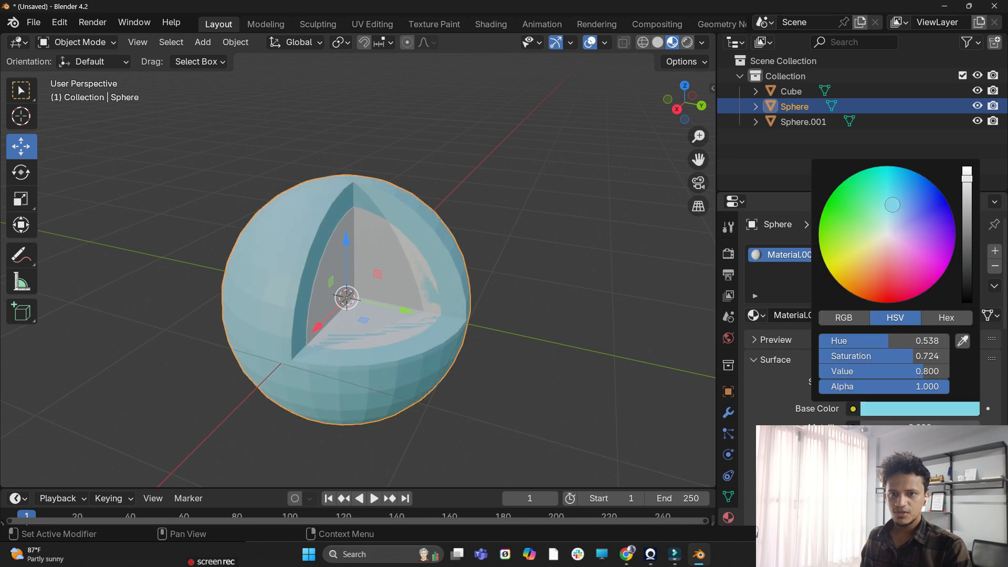
Give the inner sphere a new material with an orange base color, about hue 0.087 and saturation 0.861
left_click(374, 256)
middle_click_drag(374, 256, 376, 239)
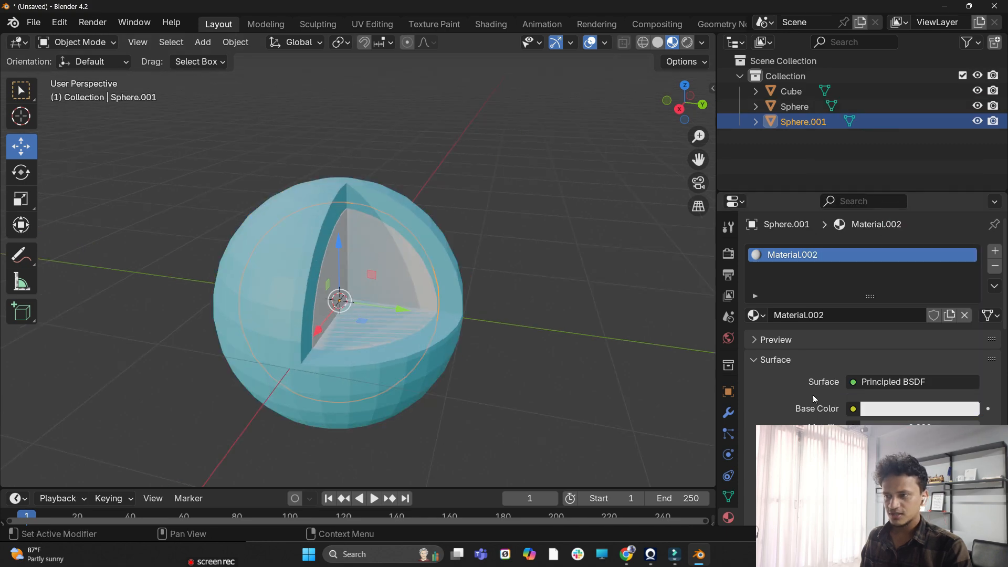
left_click(890, 412)
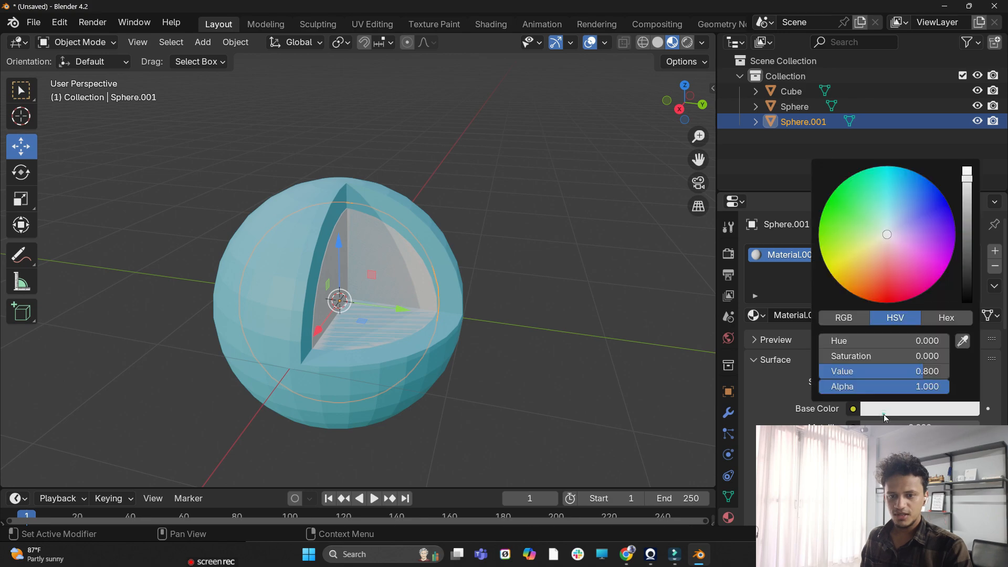
left_click_drag(878, 253, 850, 264)
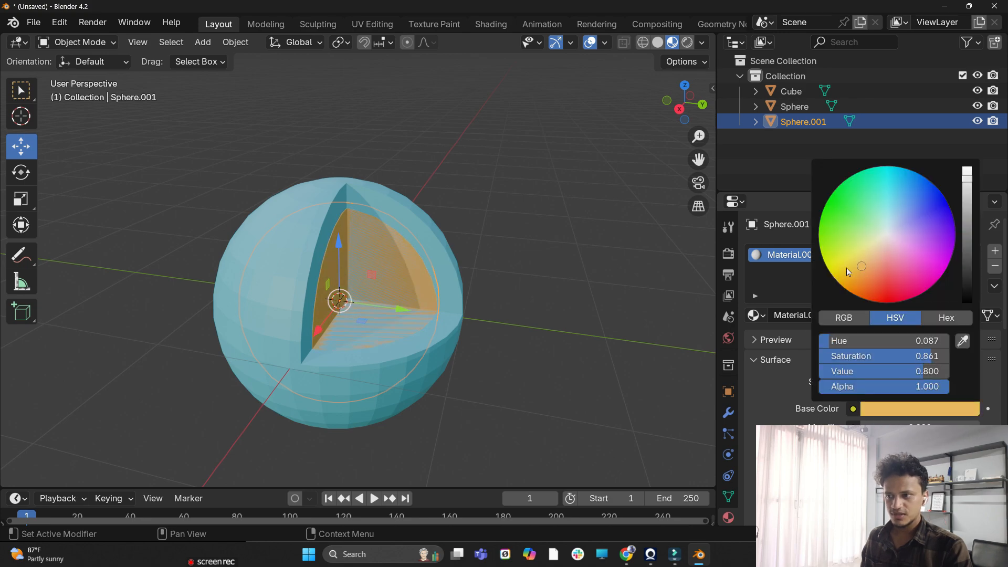
Nudge the orange inner sphere slightly along the X and Z axes so its cut faces separate from the outer sphere's
middle_click_drag(543, 339, 577, 368)
scroll(488, 336, "up", 3)
middle_click_drag(451, 336, 386, 287)
scroll(357, 339, "up", 3)
middle_click_drag(320, 315, 334, 275)
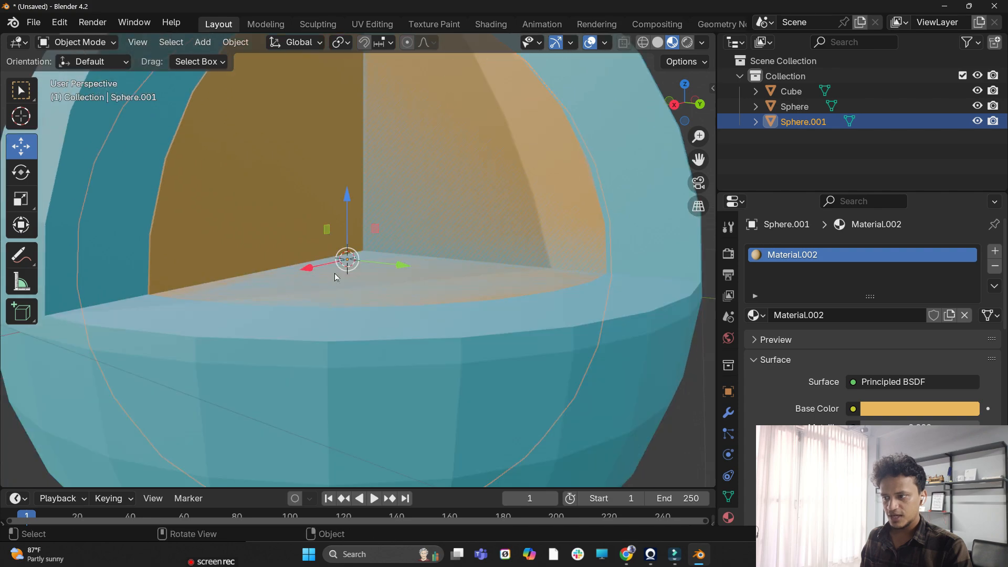
scroll(392, 171, "down", 5)
middle_click_drag(389, 206, 437, 282)
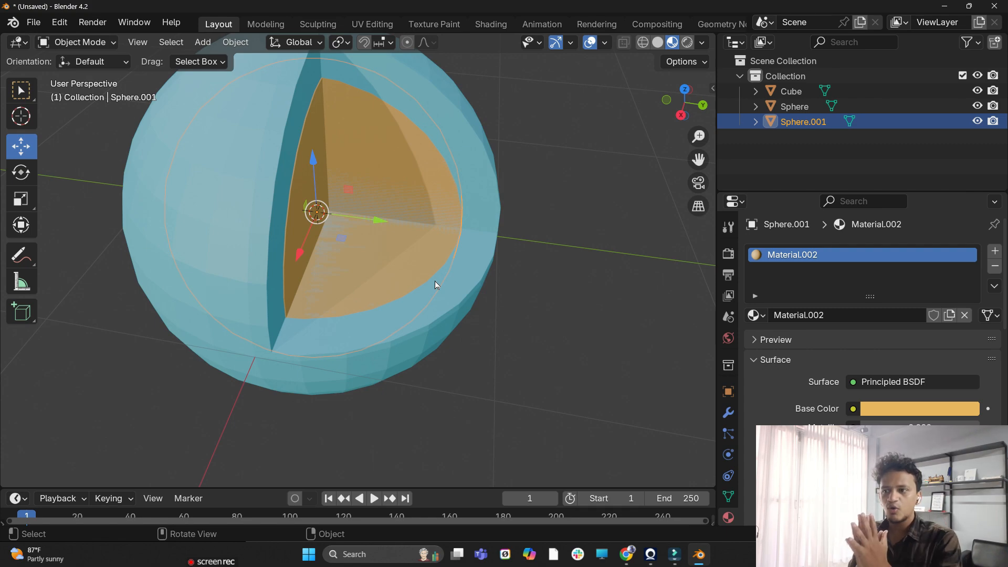
middle_click_drag(382, 228, 300, 262)
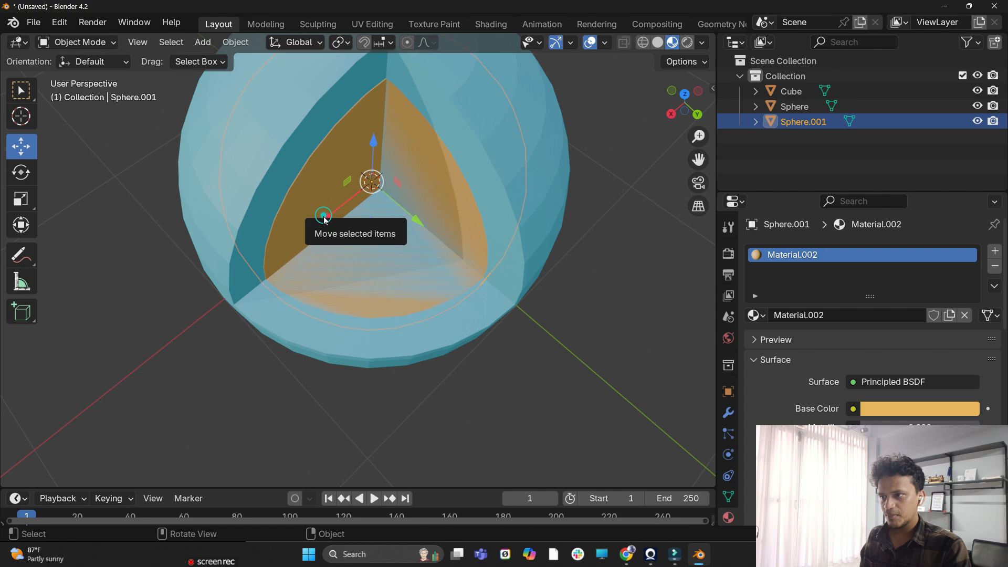
left_click_drag(323, 215, 321, 218)
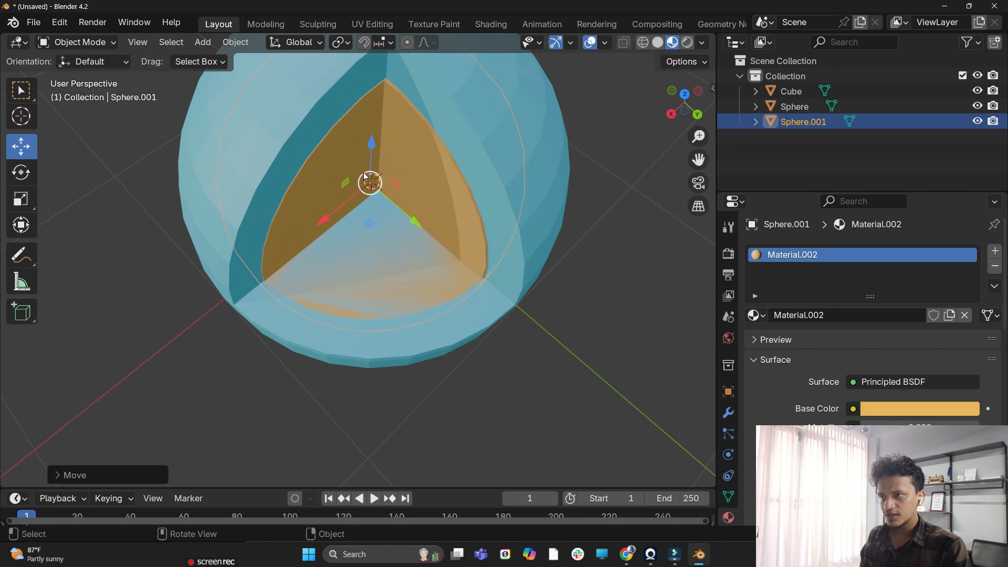
left_click_drag(373, 146, 371, 137)
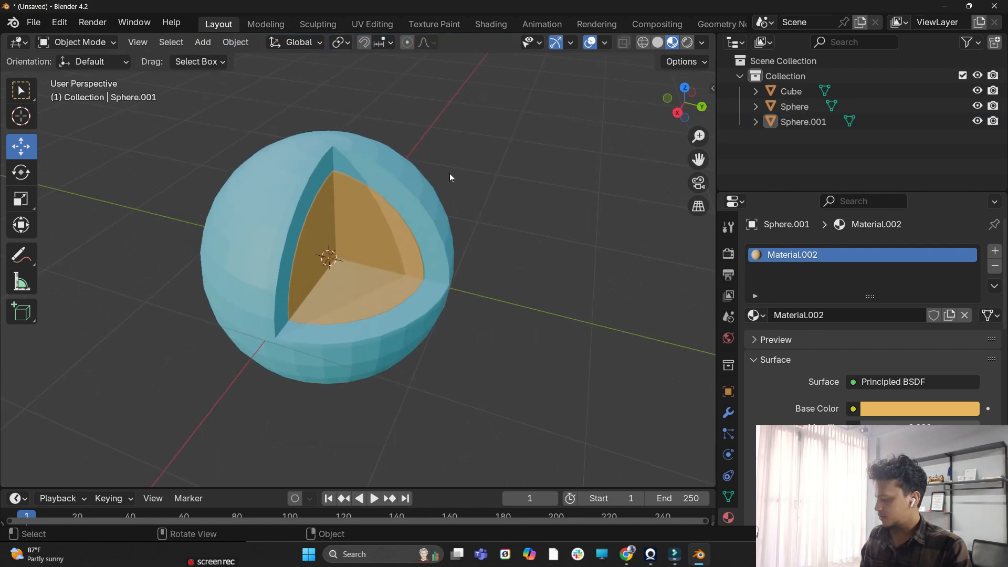
Add a UV sphere at the center and scale it down to form a core inside the orange layer
key("shift+a")
mouse_move(427, 166)
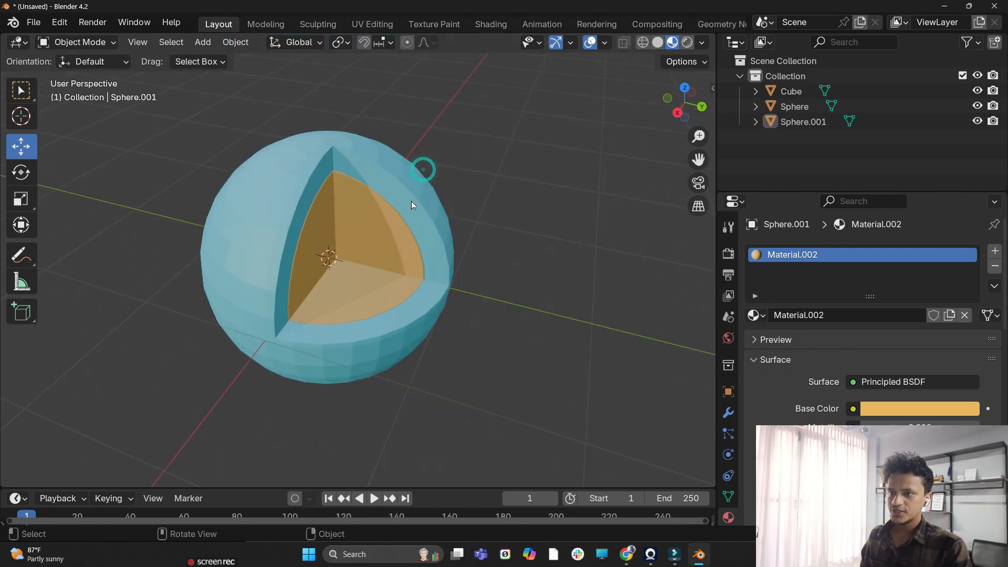
key("shift+a")
left_click(518, 218)
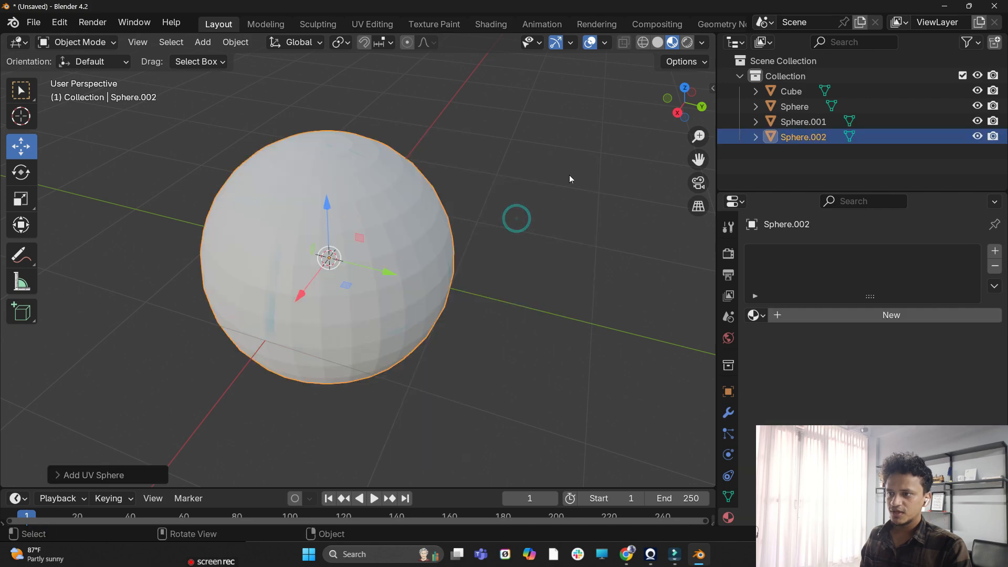
key("s")
left_click(475, 216)
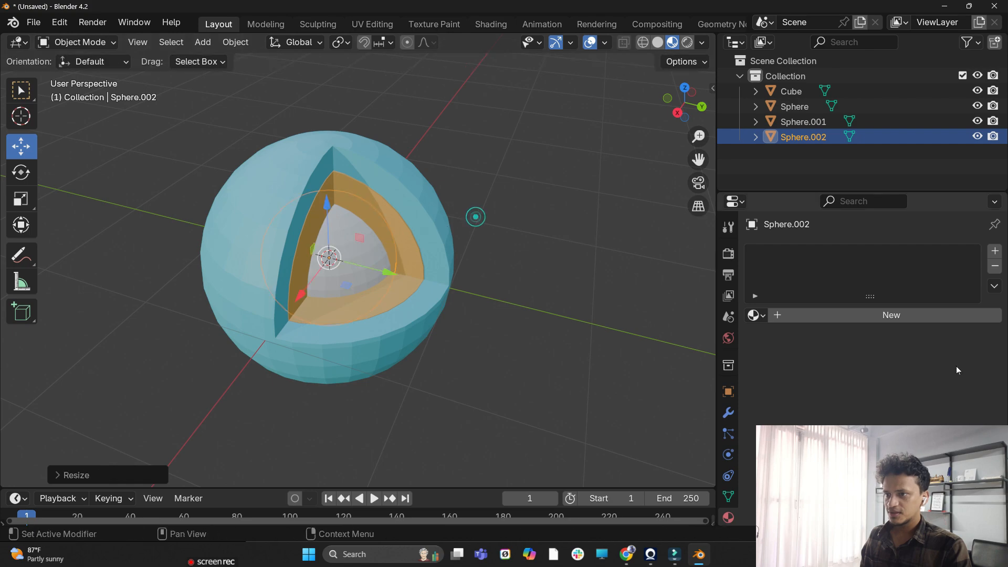
Give the core sphere a new material with a pink base color and deselect the sphere
left_click(834, 314)
left_click(885, 404)
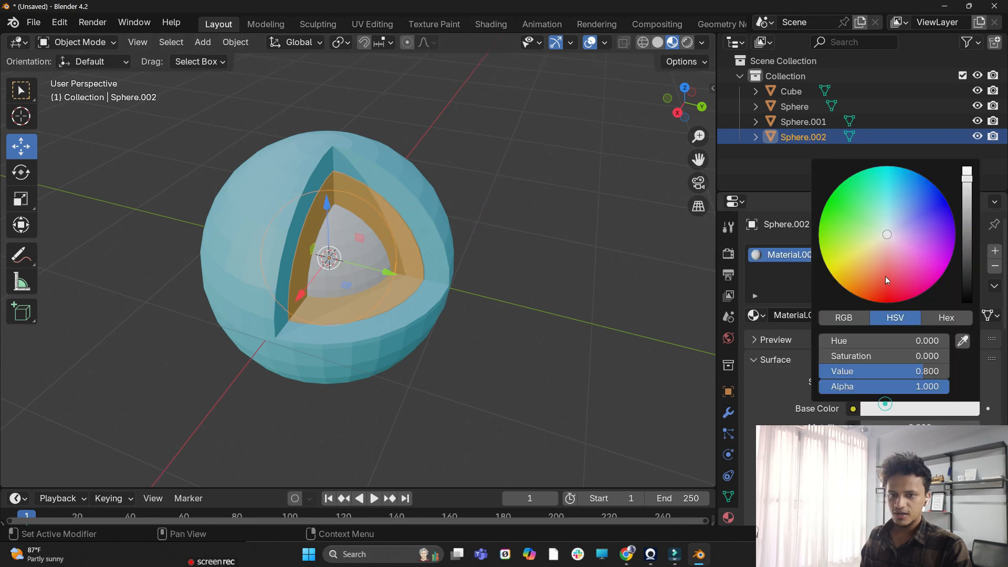
left_click_drag(912, 257, 909, 252)
left_click(527, 319)
Add a cylinder mesh and move it away from the layered sphere, to the side opposite the cube
scroll(521, 319, "down", 5)
middle_click_drag(519, 319, 391, 258)
scroll(476, 309, "up", 4)
middle_click_drag(391, 262, 392, 347)
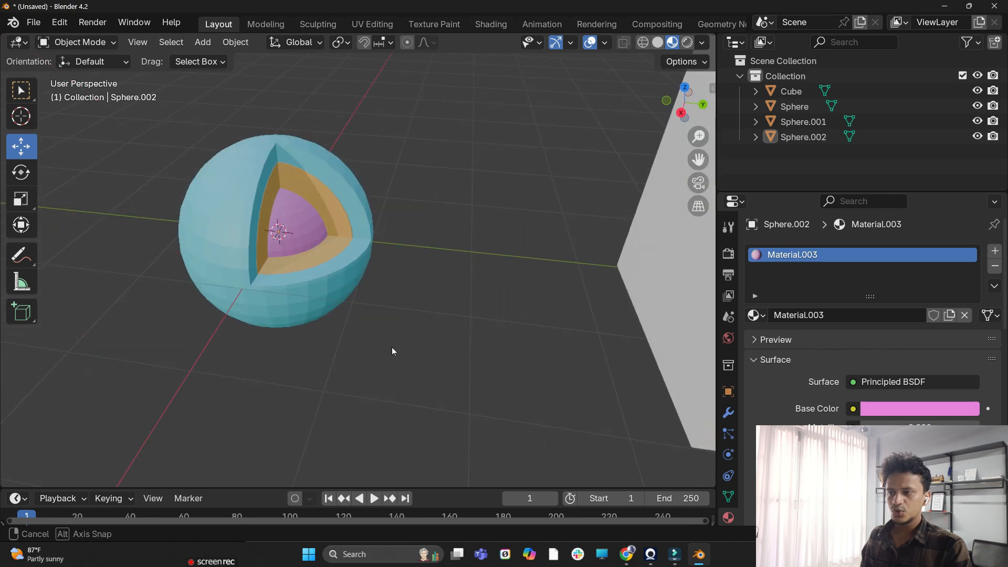
middle_click_drag(403, 298, 471, 339, "shift")
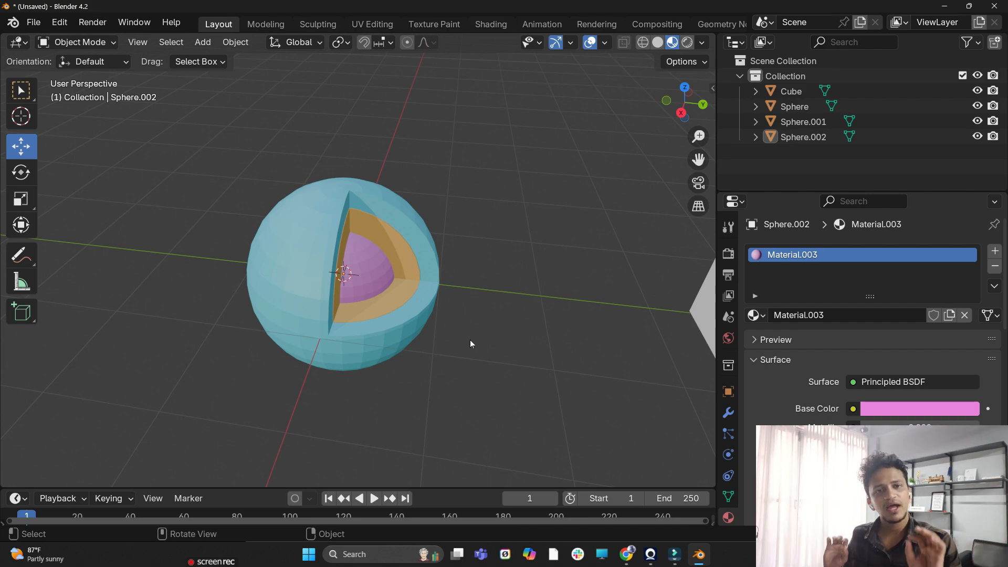
key("shift+a")
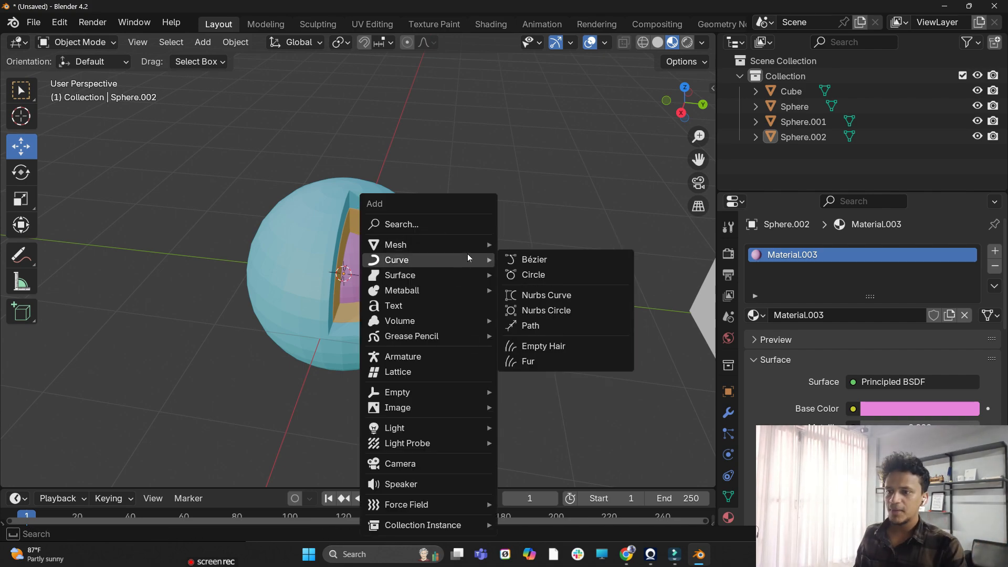
mouse_move(471, 248)
left_click(537, 319)
scroll(401, 239, "down", 7)
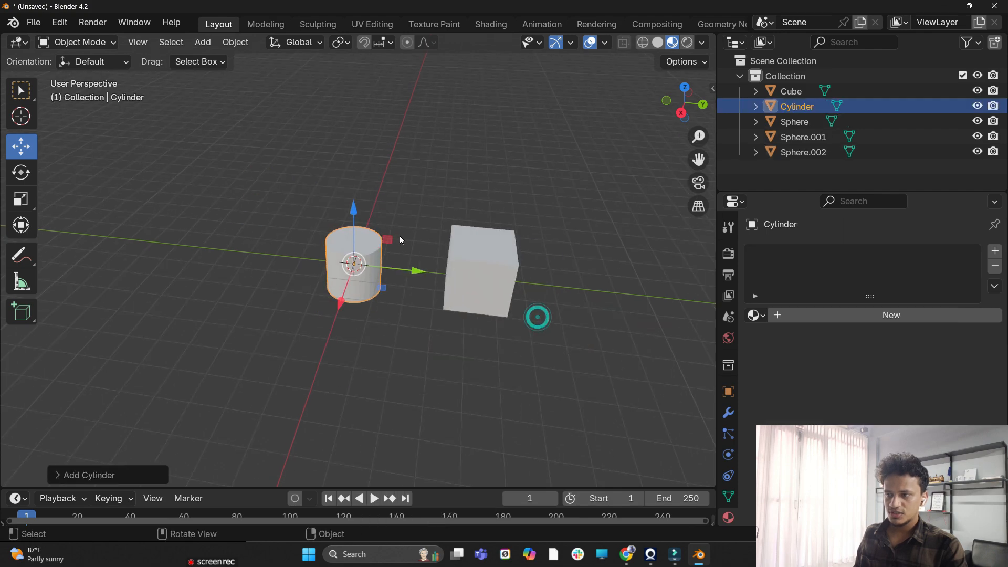
middle_click_drag(391, 249, 523, 282, "shift")
key("g")
left_click(355, 316)
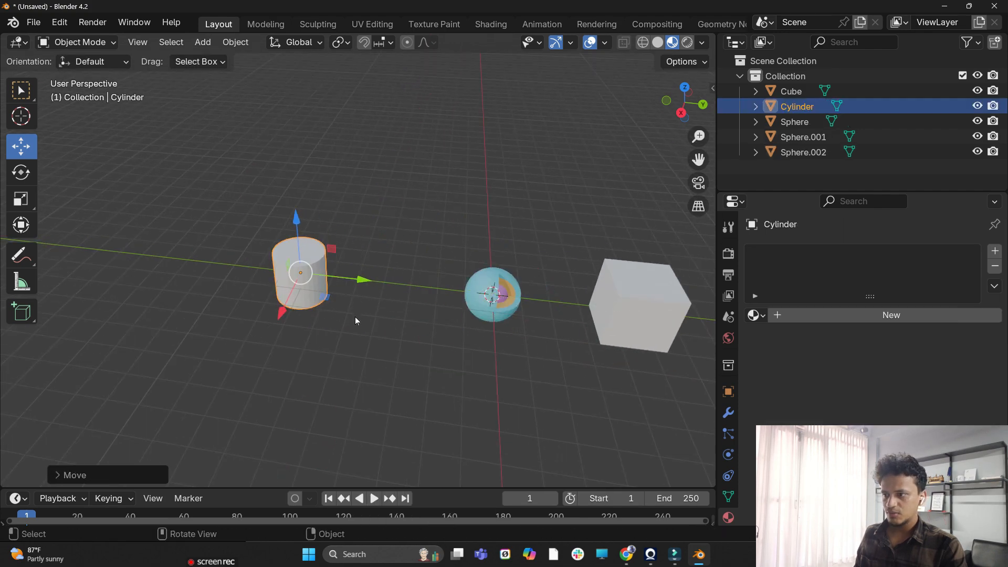
Move the cube about -10.25 m along the Y axis so it sits beside the cylinder
scroll(325, 332, "up", 4)
scroll(433, 340, "down", 3)
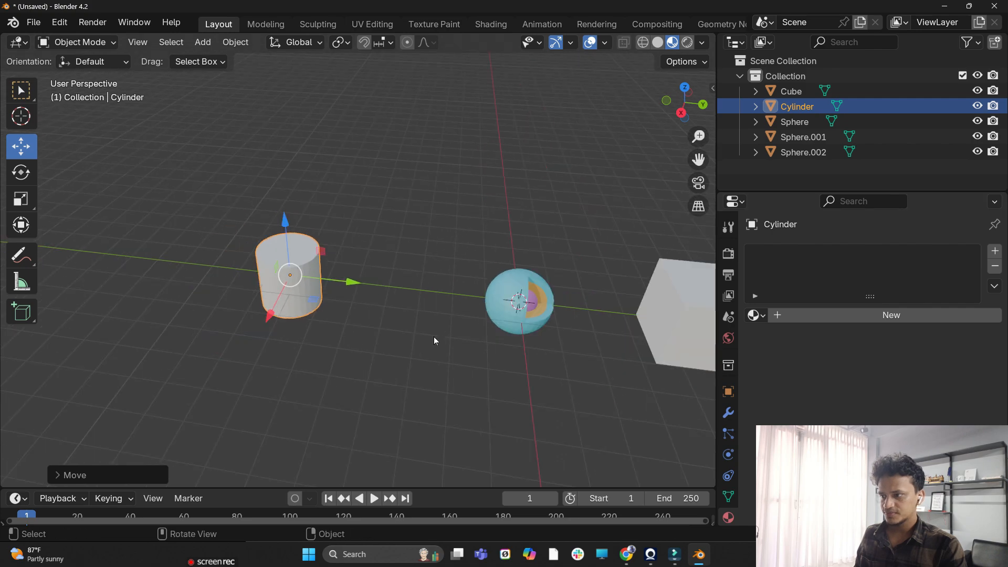
left_click(640, 311)
scroll(640, 310, "down", 4)
key("g")
key("y")
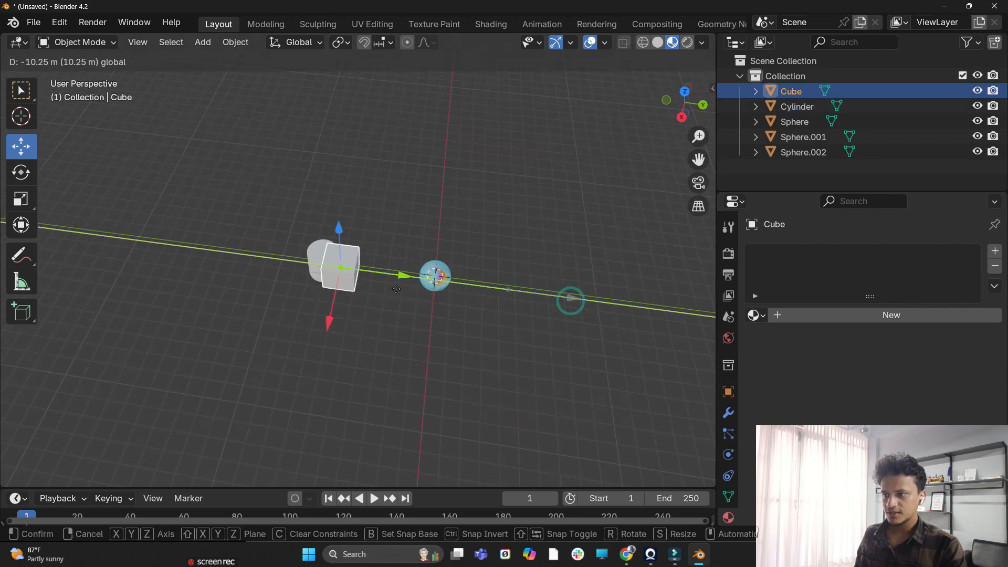
left_click_drag(396, 289, 397, 289)
Using wireframe shading and the top view, move the cube along Y to overlap a quarter of the cylinder
scroll(260, 240, "up", 6)
middle_click_drag(389, 252, 311, 277, "shift")
left_click(643, 47)
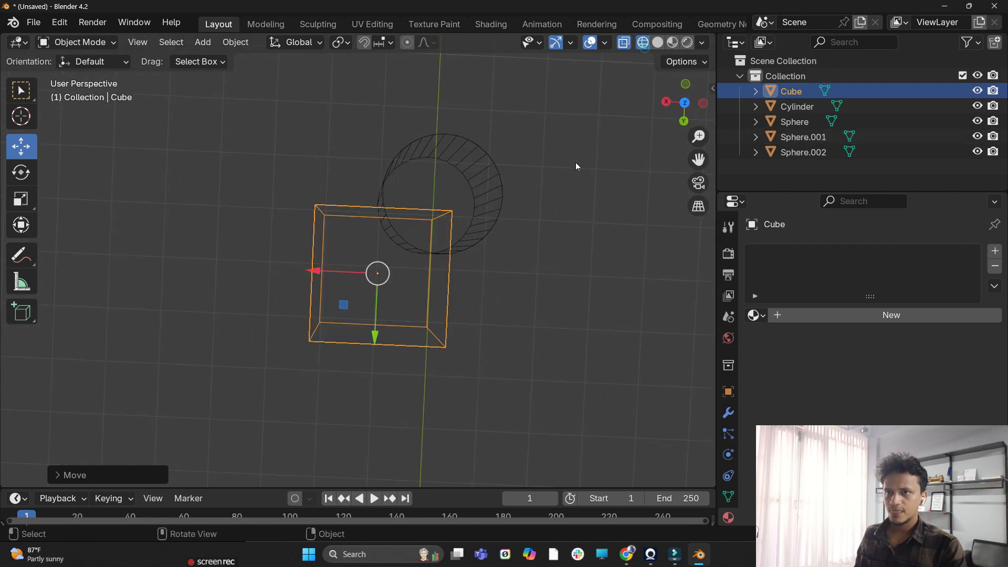
middle_click_drag(576, 162, 439, 259, "shift")
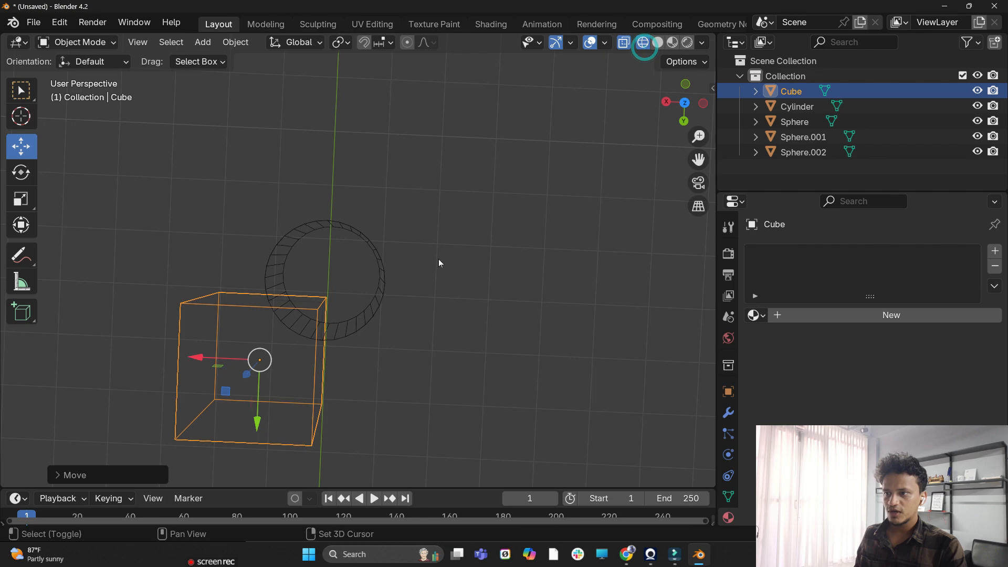
left_click(686, 103)
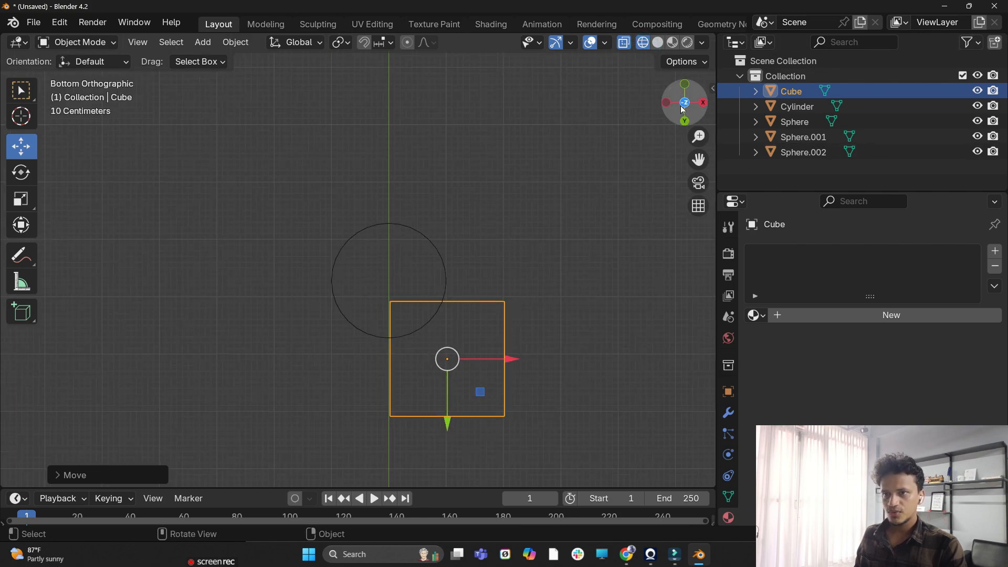
left_click(684, 104)
left_click_drag(447, 100, 445, 127)
Fine-tune the cube's position along the Y axis so its corner lines up with the cylinder's center
middle_click_drag(547, 204, 248, 220, "shift")
scroll(367, 226, "up", 4)
left_click(475, 228)
middle_click_drag(512, 185, 487, 244, "shift")
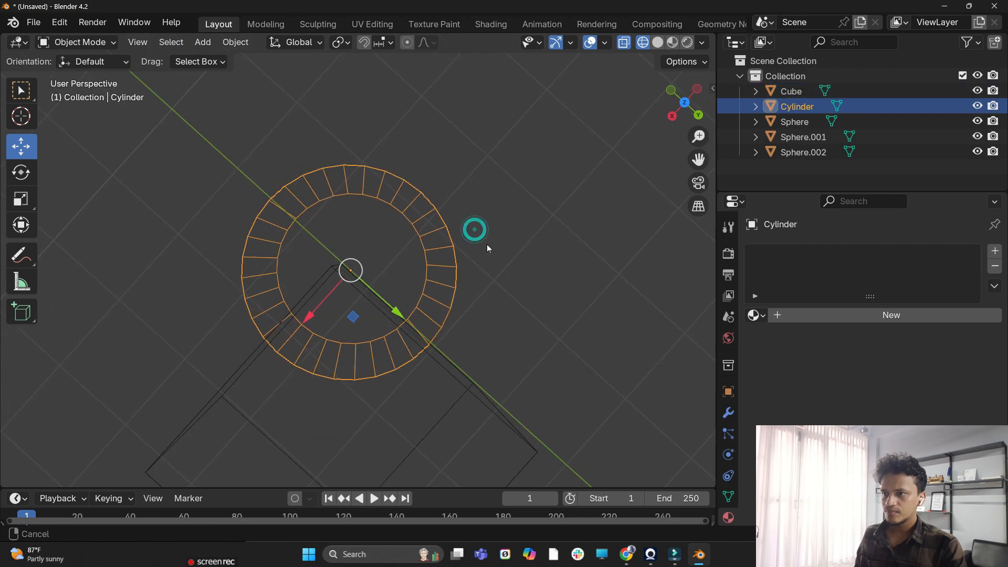
left_click(413, 347)
left_click_drag(399, 462, 409, 472)
middle_click_drag(447, 273, 455, 255)
scroll(455, 254, "down", 3)
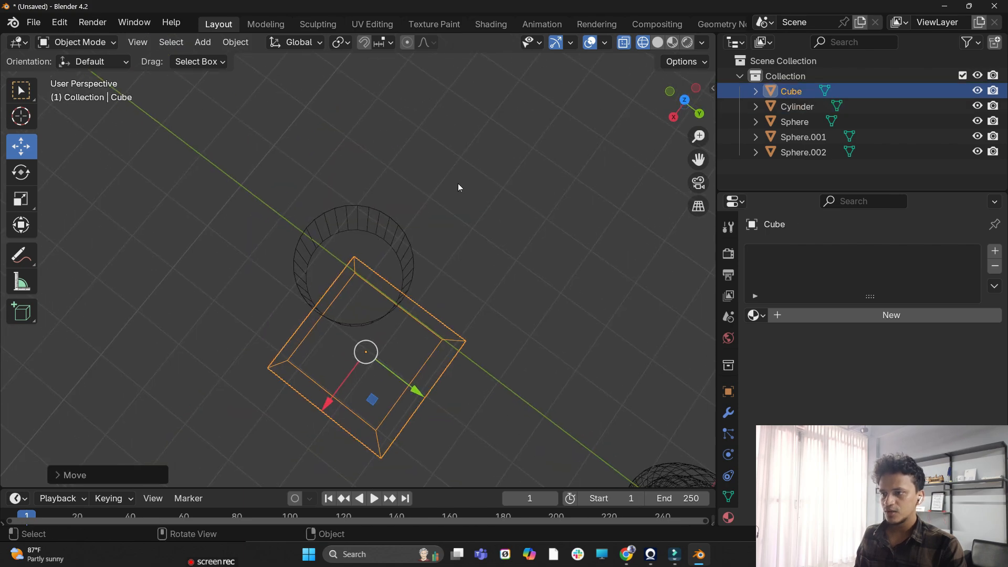
Return the viewport to solid shading and view the overlapping cube and cylinder from the side
left_click(658, 42)
scroll(540, 162, "down", 4)
middle_click_drag(540, 162, 310, 298)
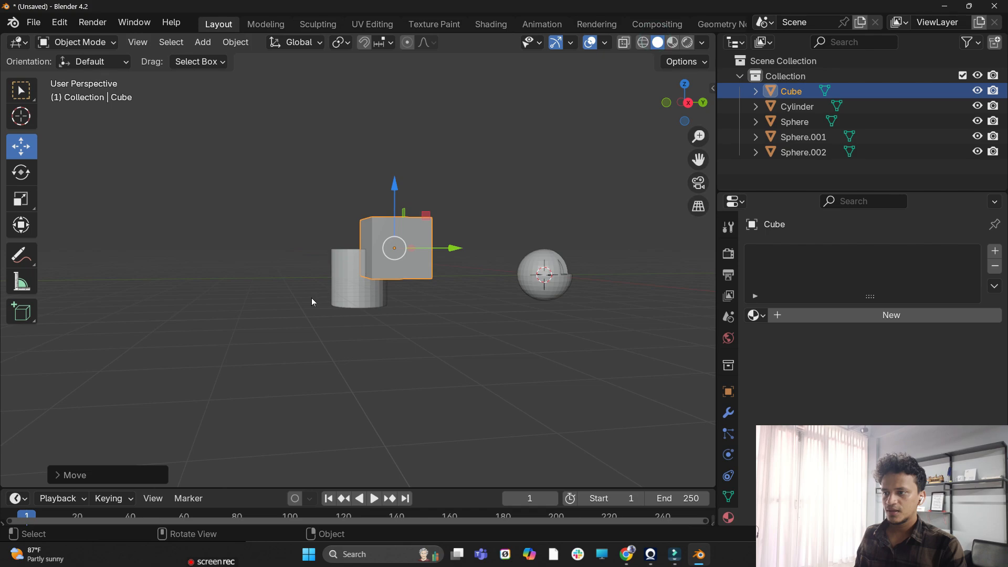
Stretch the cylinder along the Z axis and lower it so the cube overlaps only its upper part
left_click(342, 263)
scroll(342, 263, "up", 3)
middle_click_drag(342, 263, 307, 315)
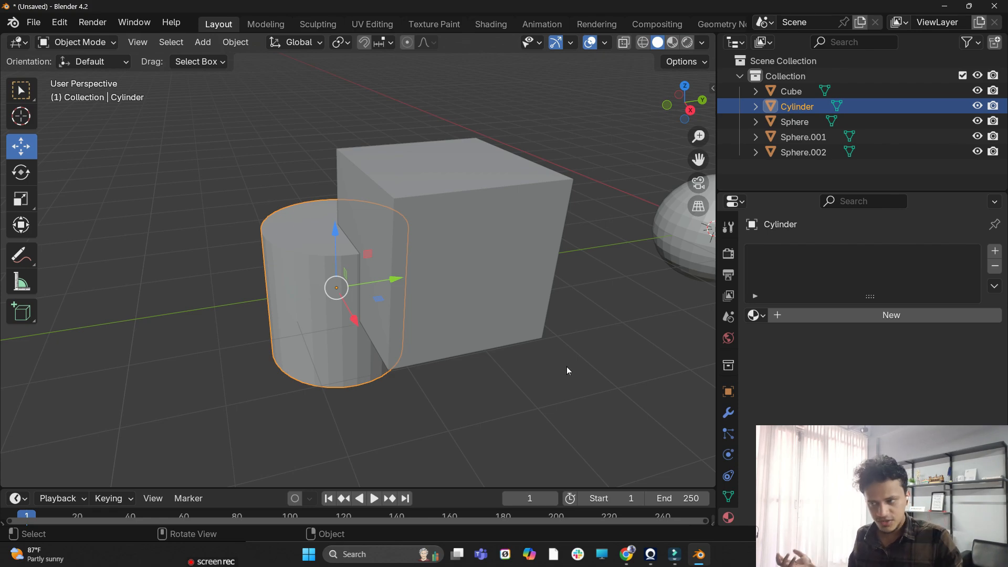
scroll(475, 326, "down", 4)
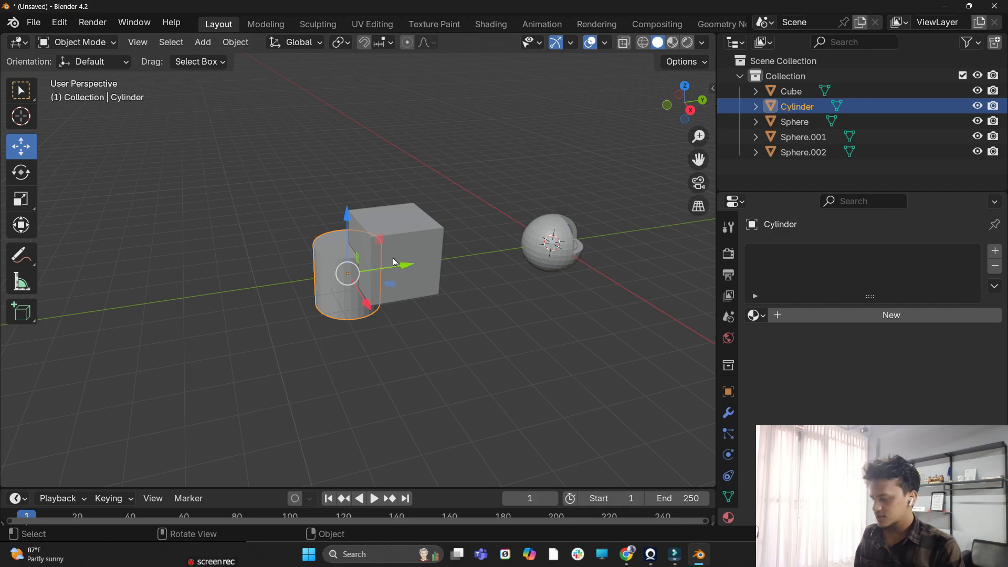
key("s")
key("z")
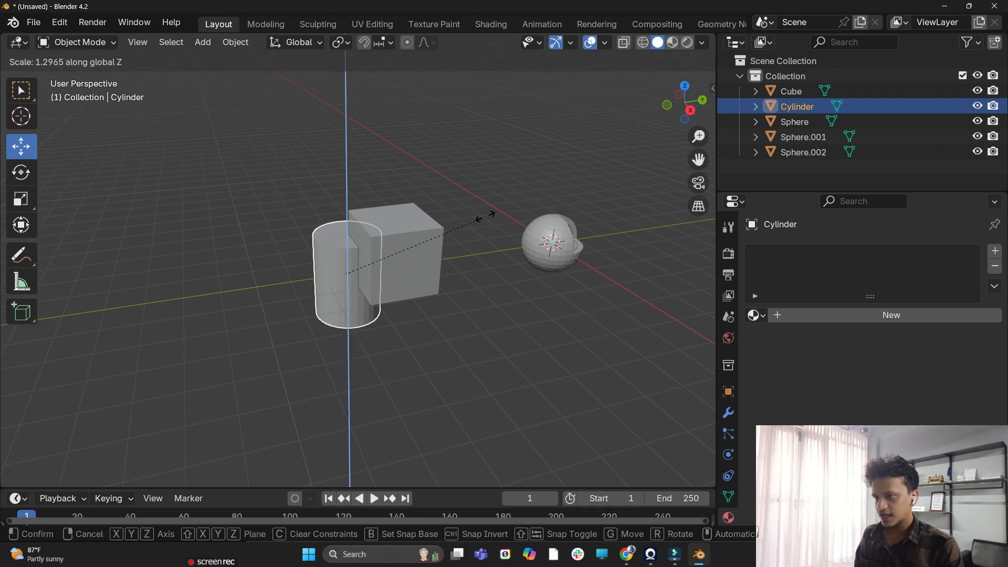
left_click(593, 190)
left_click_drag(352, 213, 350, 244)
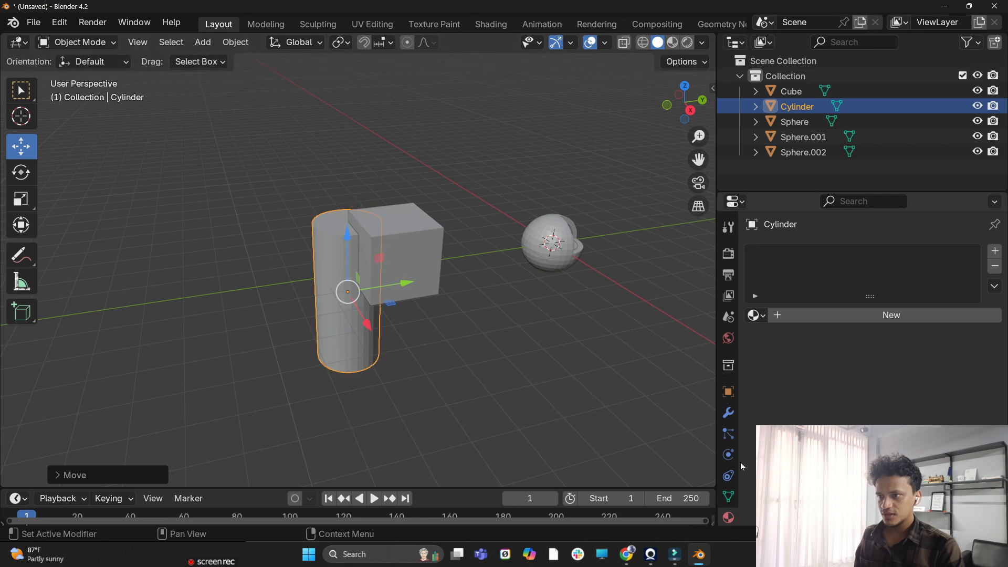
Add a Boolean modifier in Difference mode to the cylinder with the cube as the cutting object, and apply it
left_click(729, 413)
left_click(849, 252)
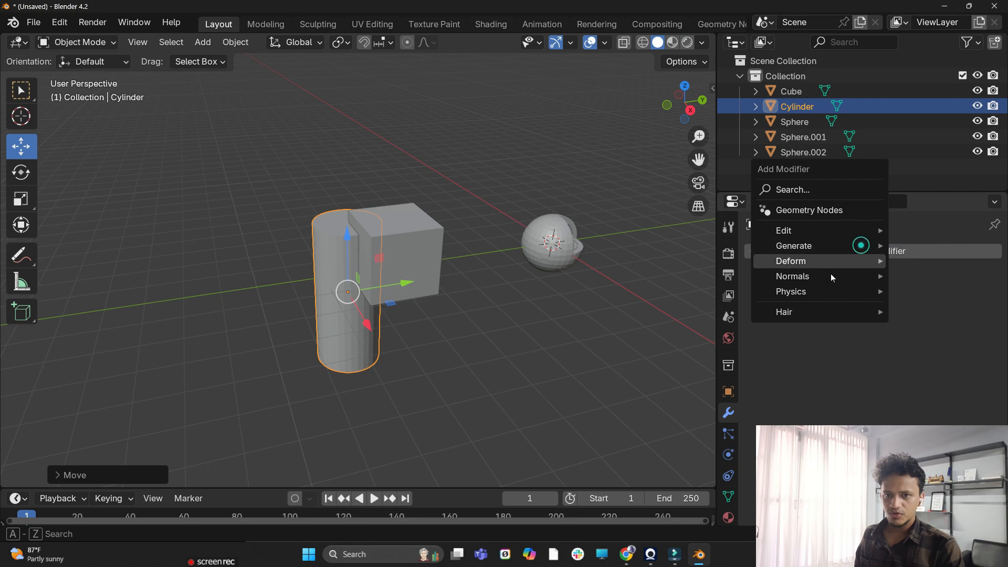
mouse_move(828, 246)
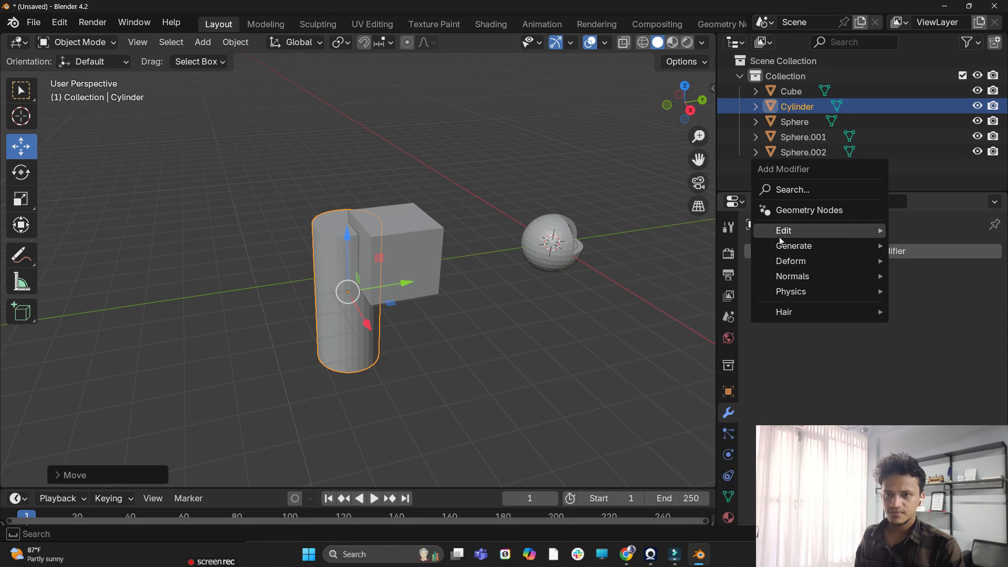
mouse_move(779, 236)
left_click(689, 274)
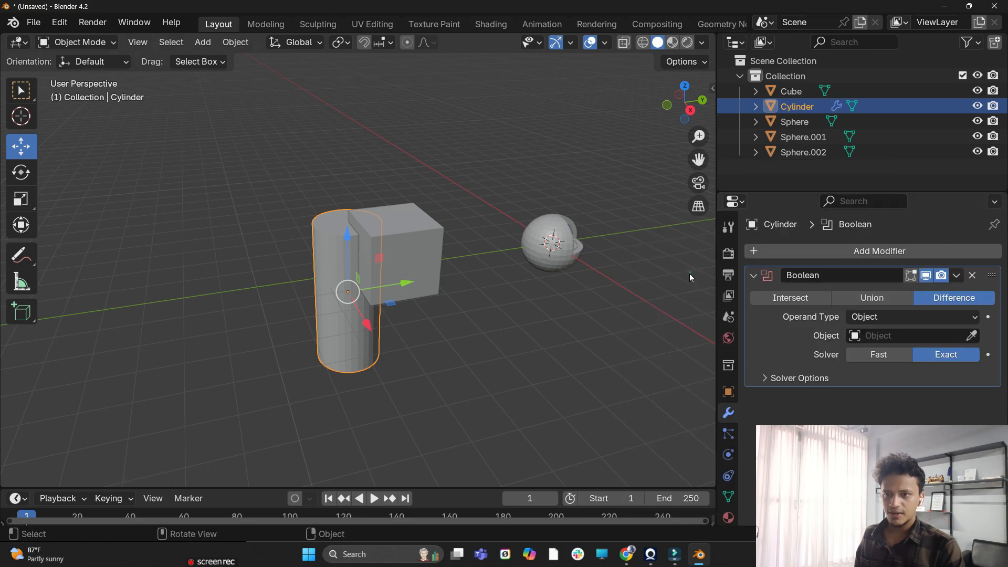
left_click(971, 335)
scroll(544, 283, "up", 2)
left_click(439, 263)
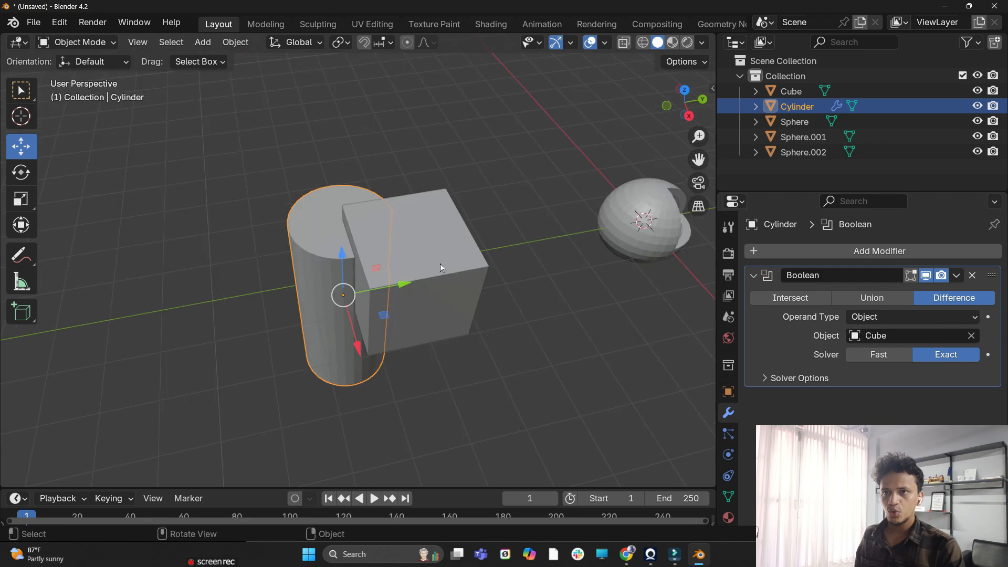
left_click(956, 275)
left_click(921, 294)
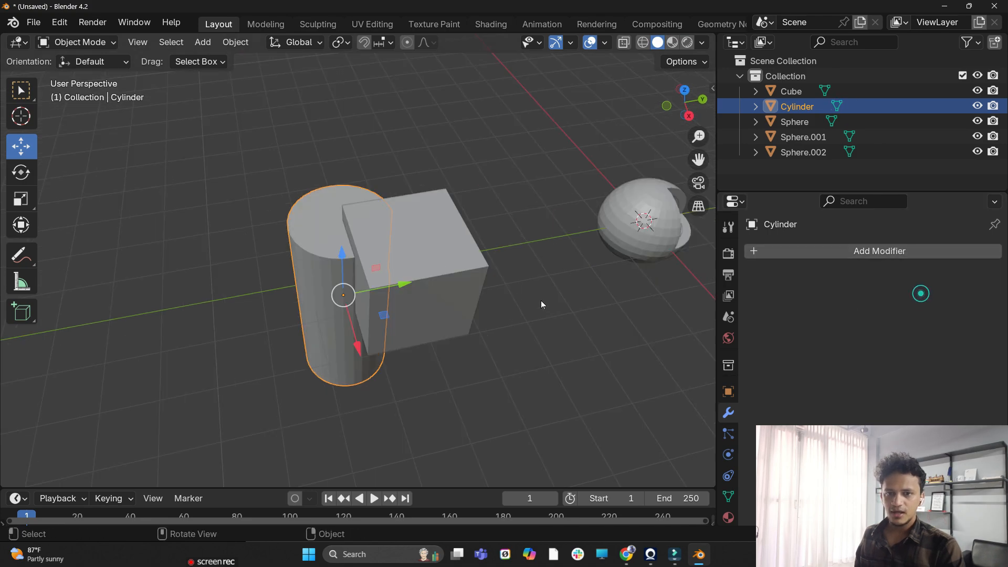
Move the cube along negative Y until it is clear of the cylinder, exposing the quarter cut
left_click(423, 285)
left_click_drag(465, 257, 170, 319)
middle_click_drag(462, 291, 374, 209)
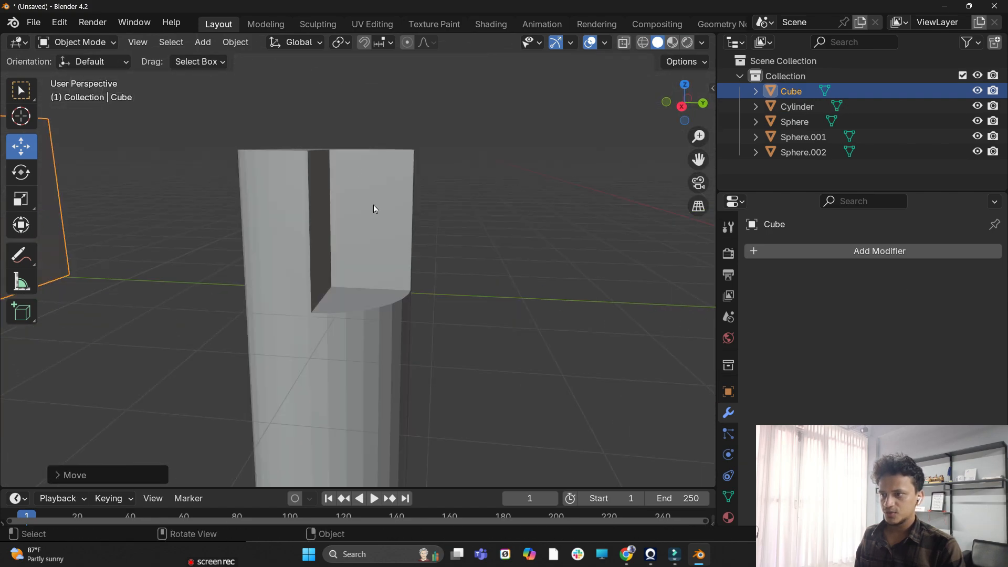
Examine the layered sphere's cutaway up close to compare it with the cylinder's cut
scroll(351, 256, "down", 6)
middle_click_drag(452, 329, 456, 332)
scroll(452, 328, "up", 3)
middle_click_drag(452, 329, 471, 237, "shift")
scroll(81, 349, "up", 3)
middle_click_drag(515, 209, 414, 219, "shift")
scroll(373, 292, "up", 1)
middle_click_drag(401, 280, 373, 327)
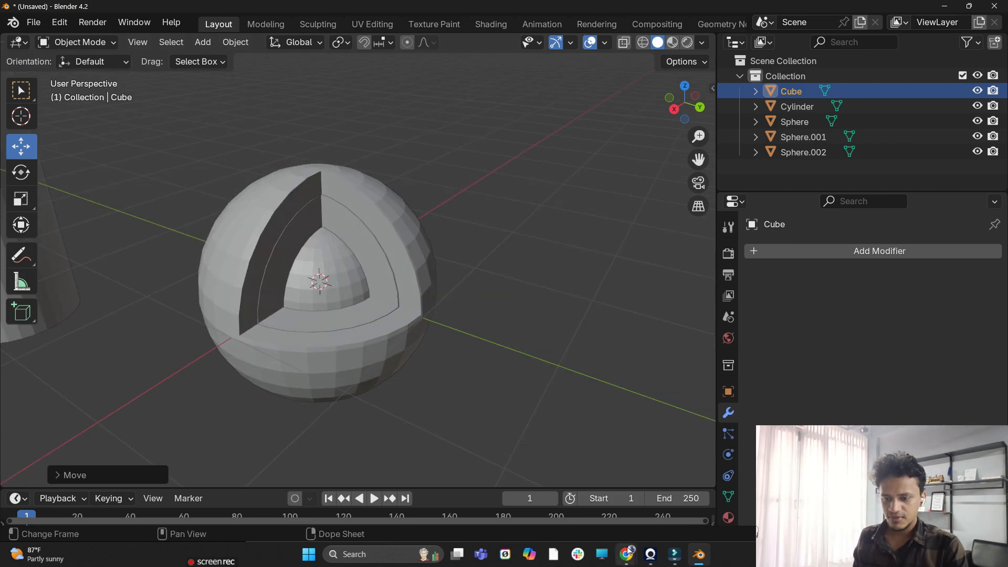
Switch to Chrome, browse the cross-section sphere images, open the Getty Images 3D sphere section reference, and return to Blender
mouse_move(627, 551)
left_click(682, 493)
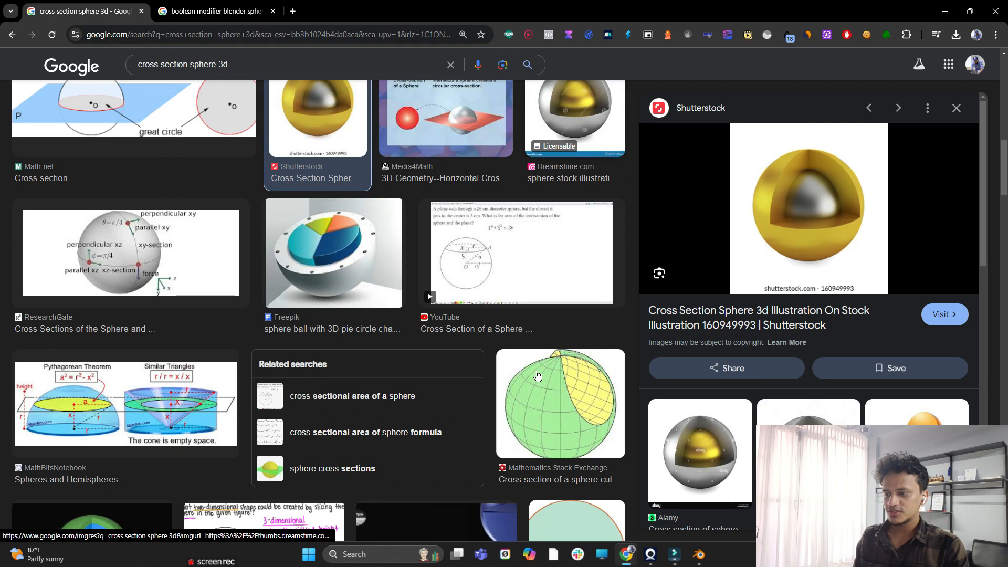
scroll(542, 389, "up", 10)
scroll(562, 395, "down", 3)
scroll(563, 395, "up", 3)
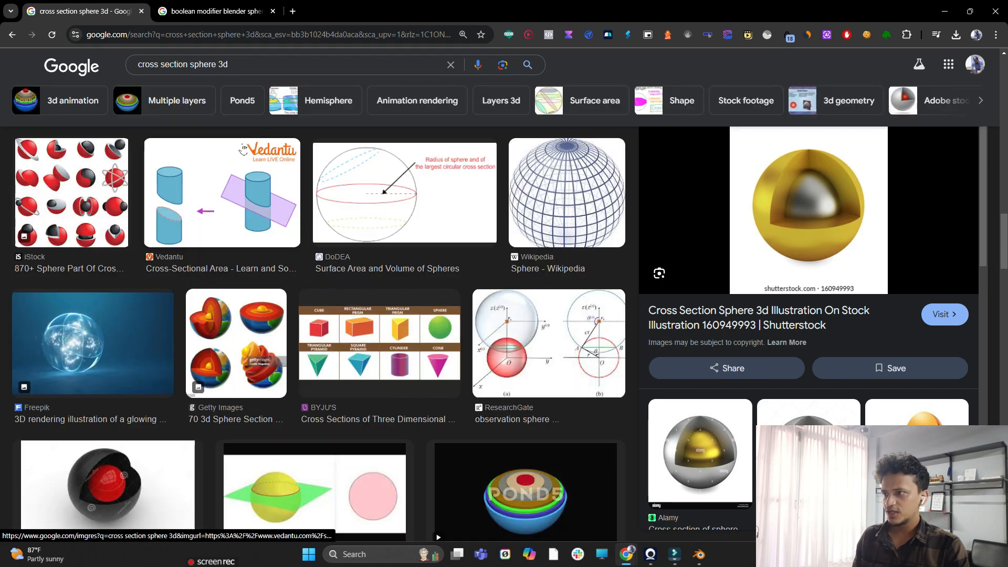
left_click(231, 315)
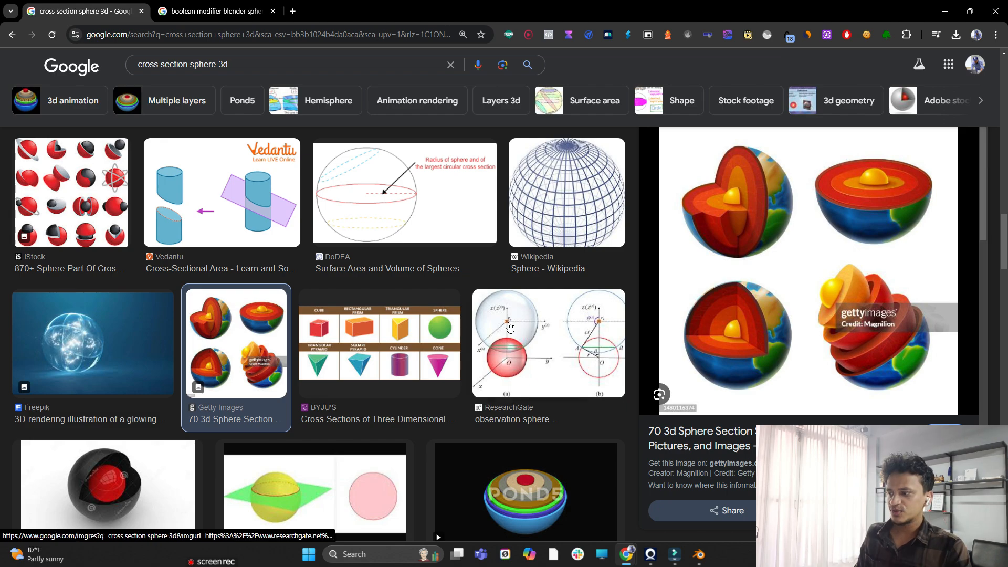
scroll(393, 394, "up", 6)
scroll(392, 395, "down", 6)
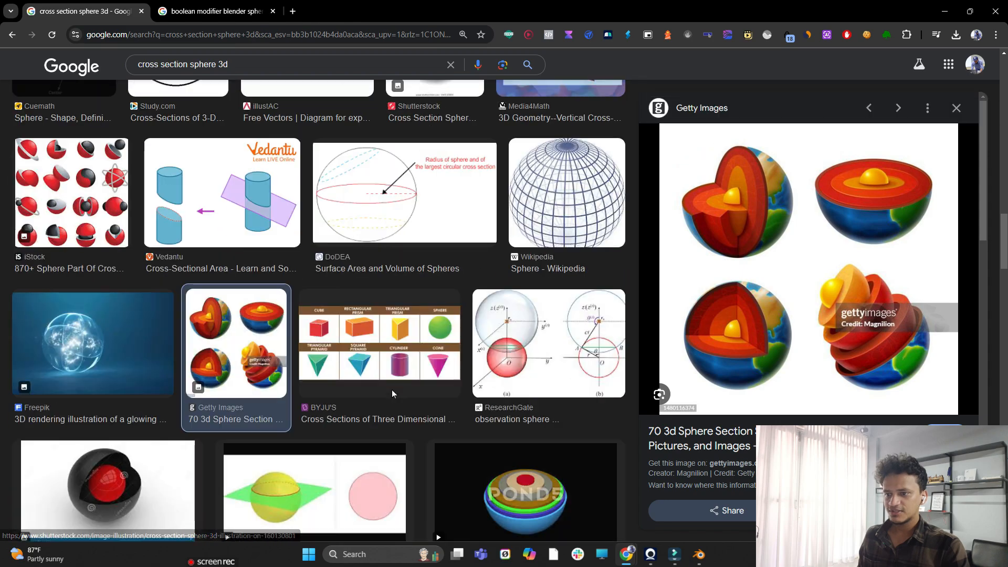
key("alt+Tab")
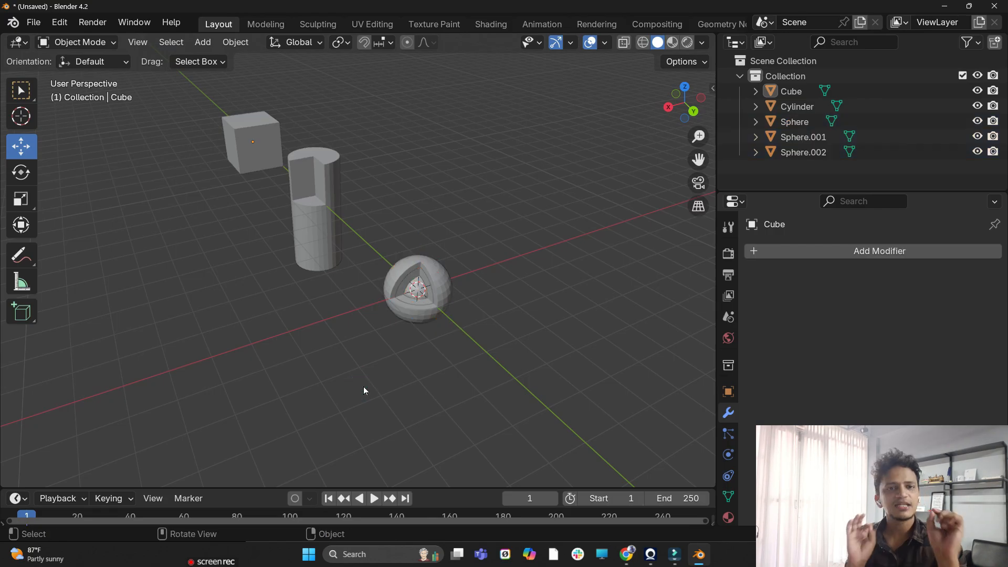
Duplicate the green cut cylinder in place and rotate the copy 180° about the global Y axis
scroll(364, 387, "up", 3)
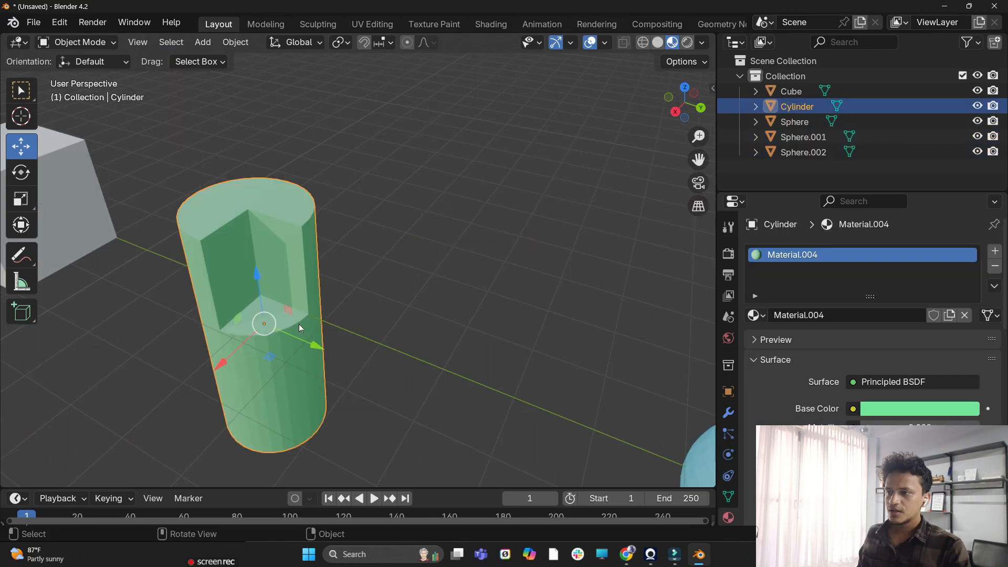
scroll(391, 325, "down", 3)
scroll(373, 336, "up", 2)
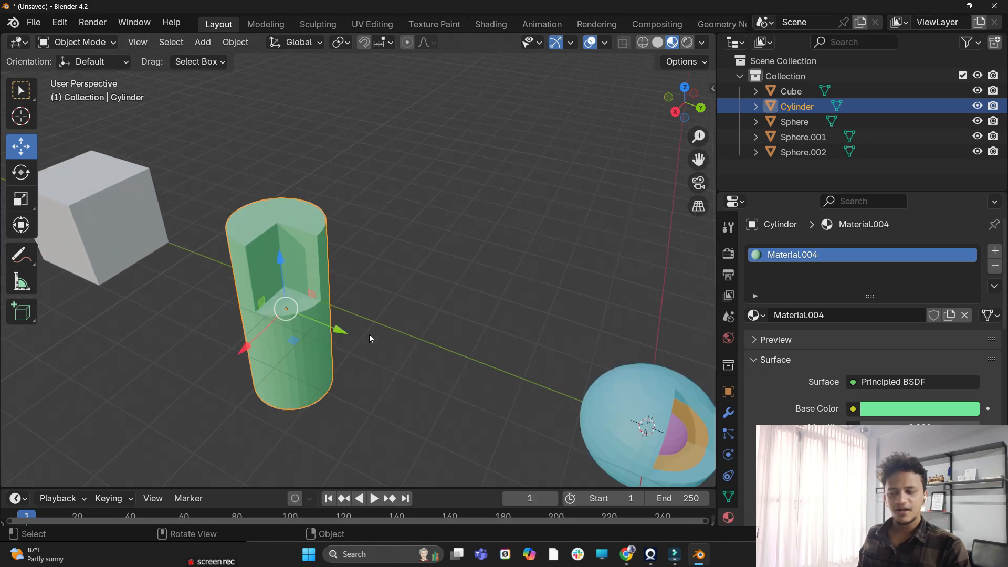
key("shift+d")
left_click(349, 276)
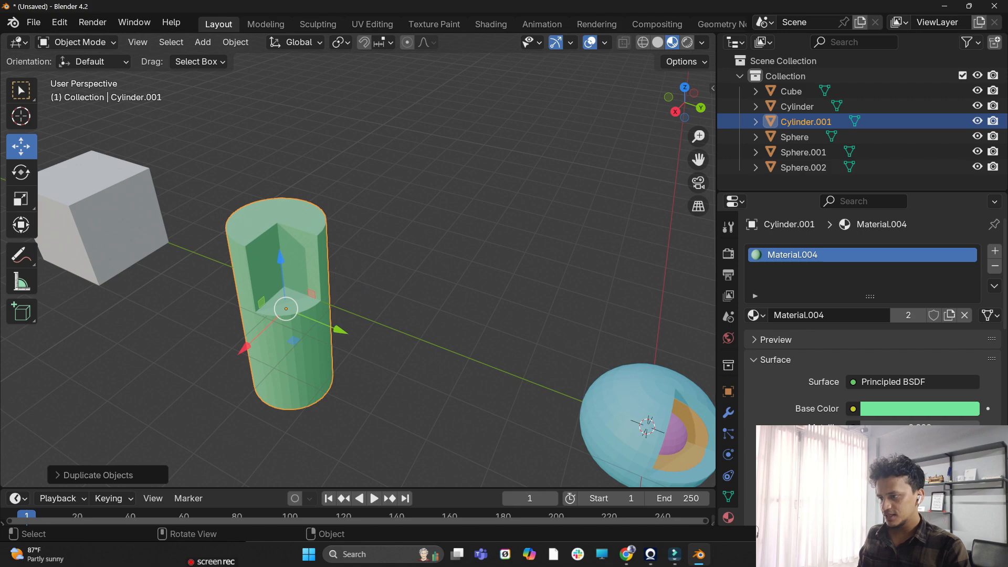
type("ry360")
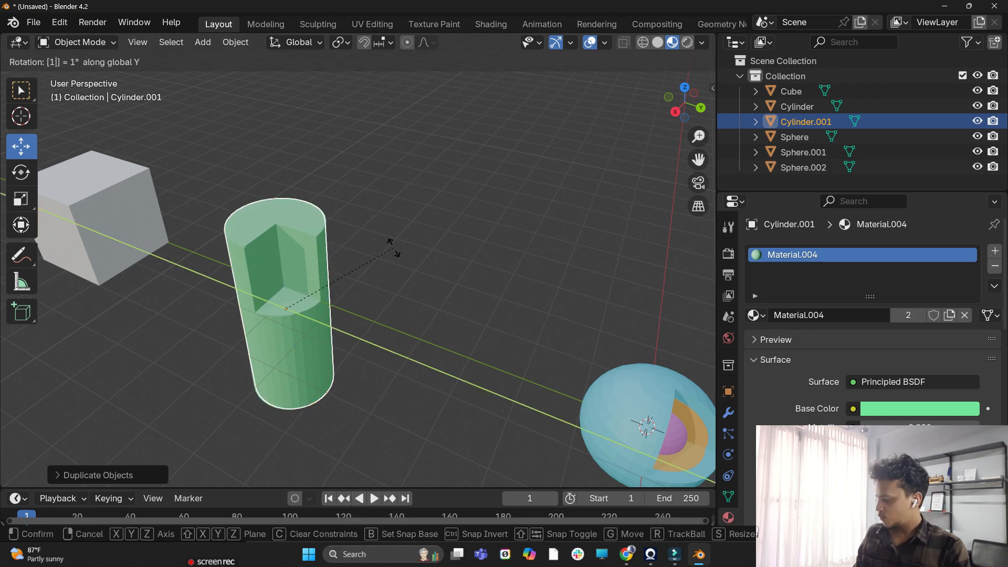
key("Return")
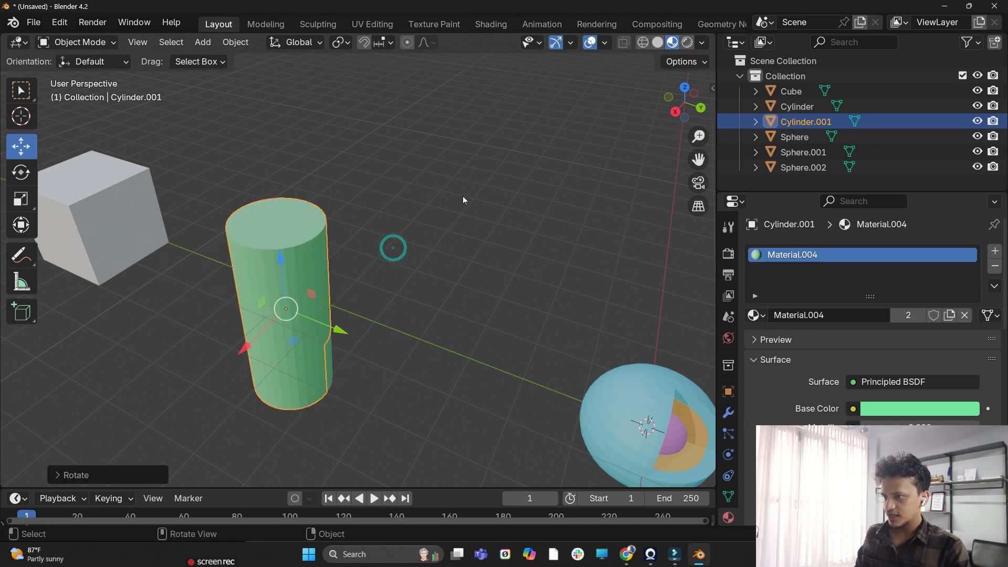
Scale the duplicated cylinder to about 0.7 so it fits inside the outer one, and stretch it along Z
key("s")
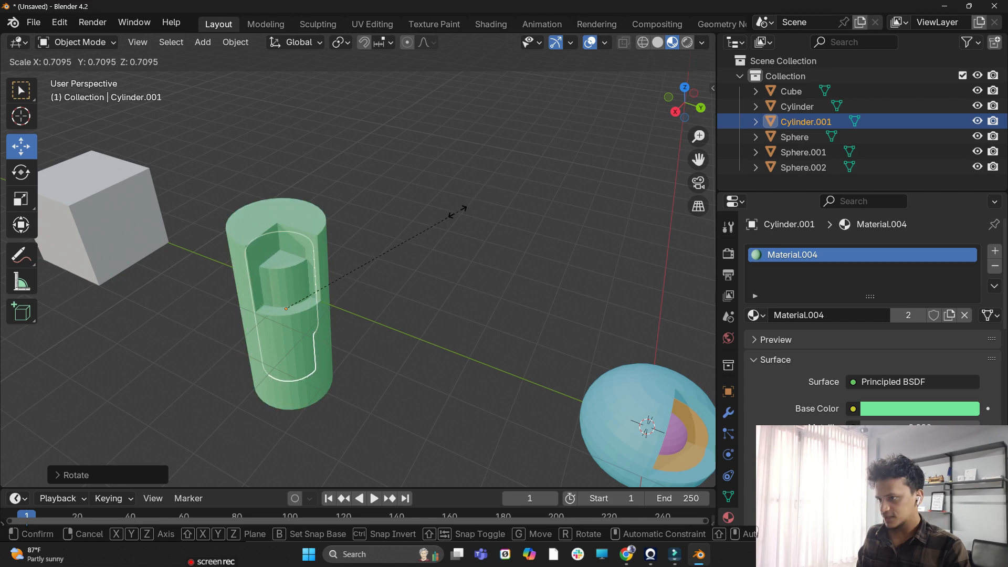
left_click(450, 214)
middle_click_drag(350, 254, 382, 210)
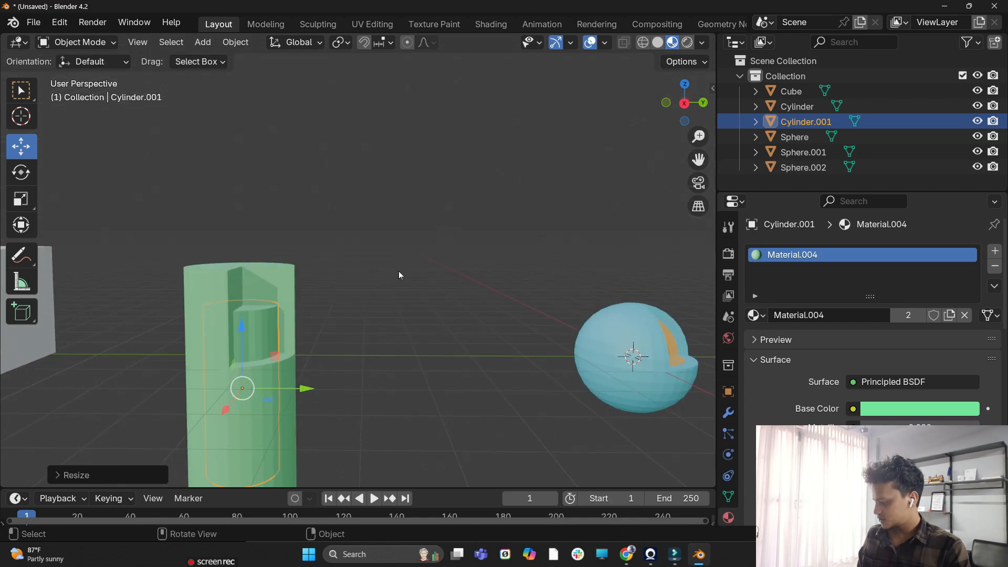
key("s")
key("z")
left_click(438, 254)
middle_click_drag(425, 273, 322, 367)
Give the inner cylinder its own copy of the material and set the base color to a saturated blue
left_click(949, 315)
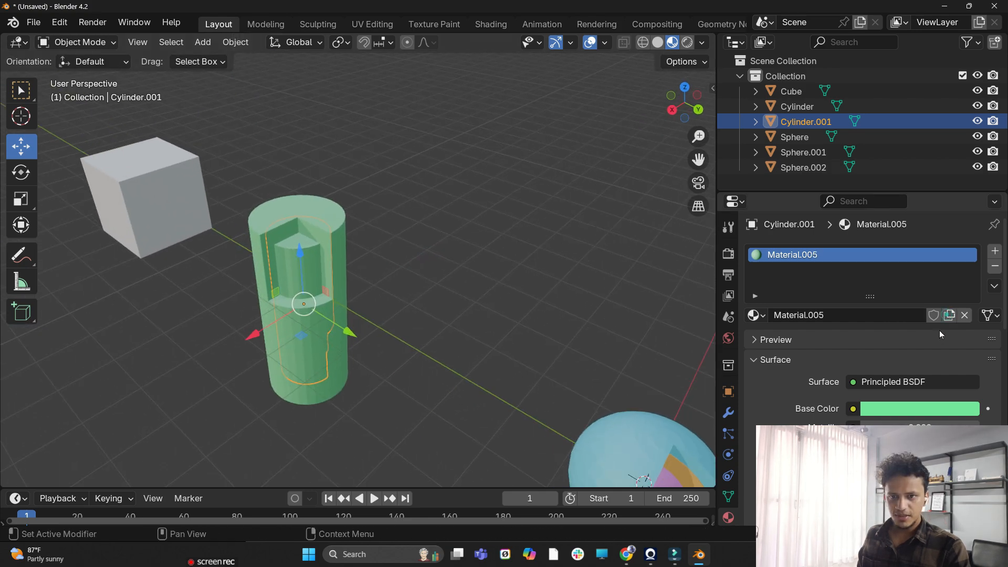
left_click(931, 411)
left_click_drag(893, 265, 903, 193)
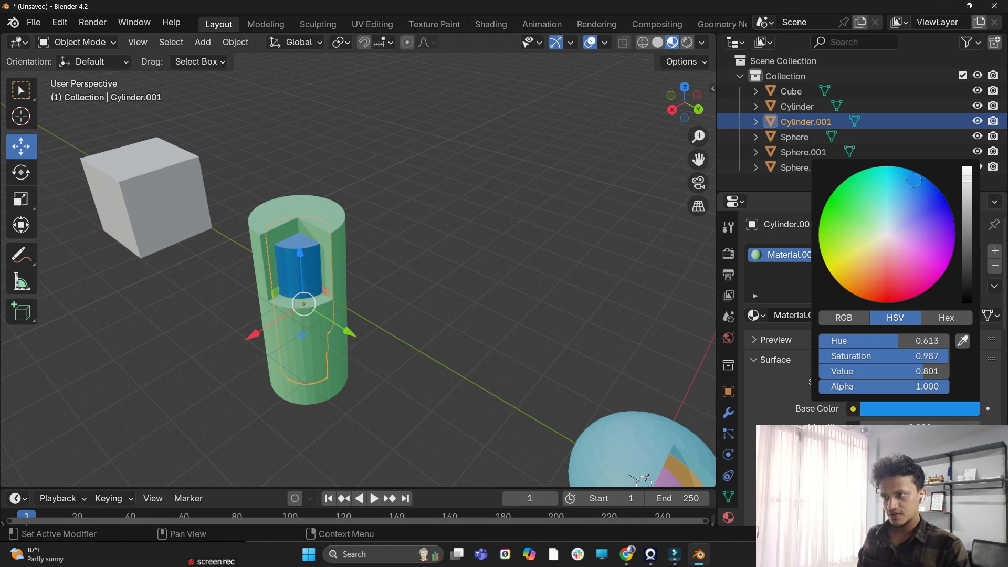
left_click(383, 270)
Inspect the colored layers of the cutaway sphere up close and alongside the two-part cylinder
scroll(313, 159, "down", 5)
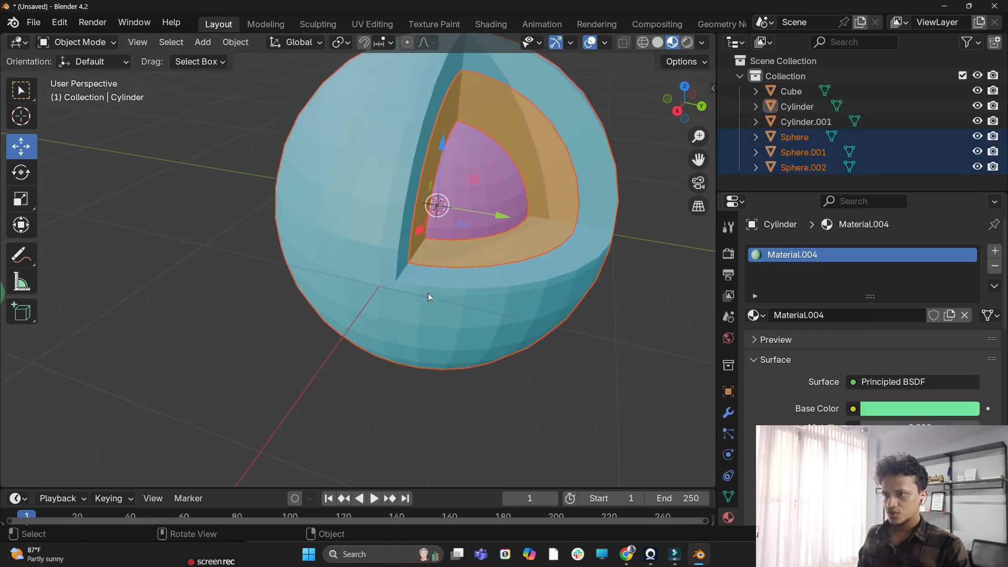
scroll(432, 299, "down", 3)
middle_click_drag(431, 300, 435, 312, "shift")
middle_click_drag(436, 313, 444, 377)
scroll(374, 263, "up", 3)
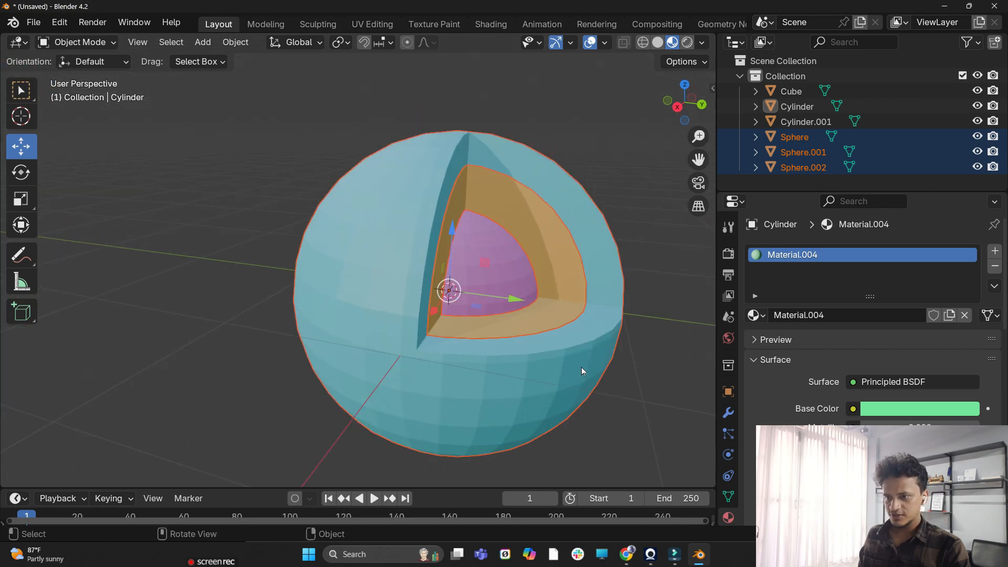
scroll(581, 362, "down", 6)
middle_click_drag(580, 357, 389, 316)
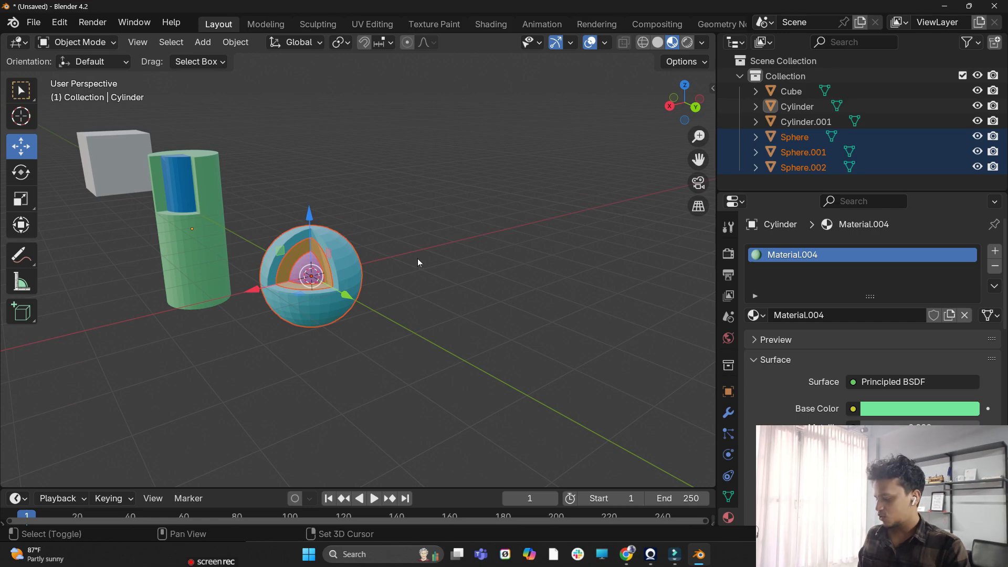
Select all three sphere layers and move them together along negative X, away from the world origin
key("shift+a")
left_click_drag(446, 162, 257, 413)
left_click_drag(255, 289, 427, 244)
middle_click_drag(374, 300, 411, 333)
left_click(412, 333)
scroll(410, 332, "up", 1)
Add a UV sphere at the world origin and set its segments to 100
key("shift+a")
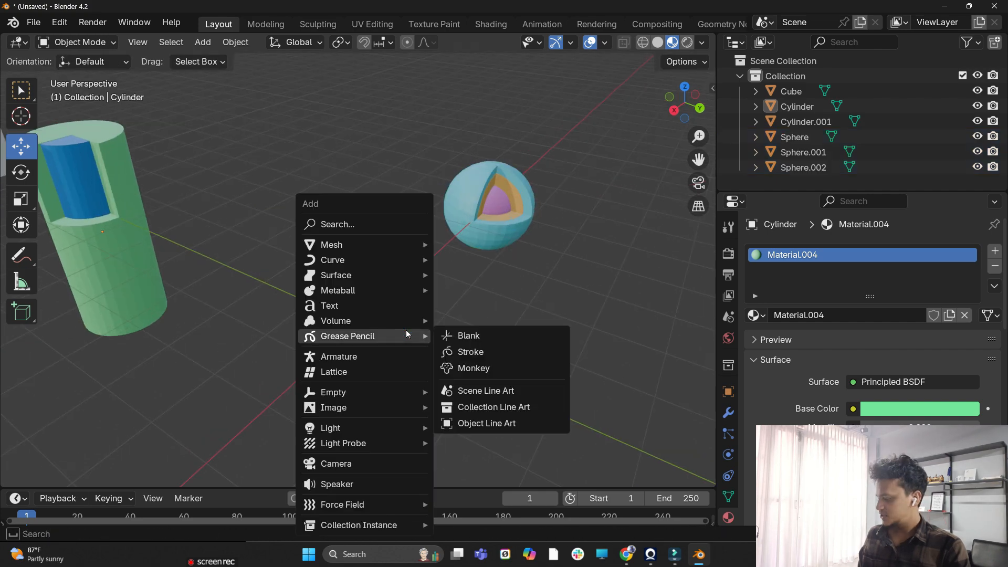
left_click(371, 250)
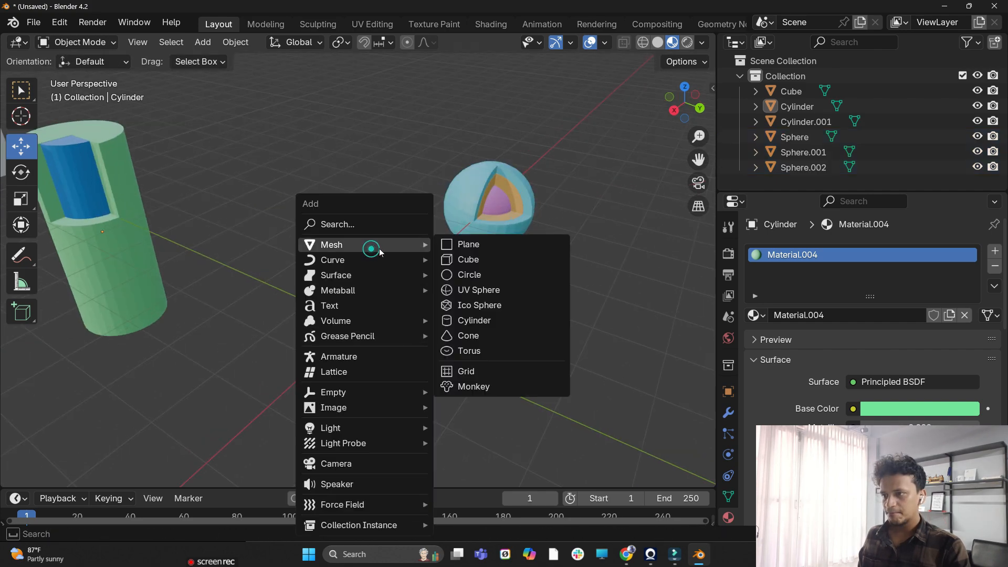
left_click(480, 289)
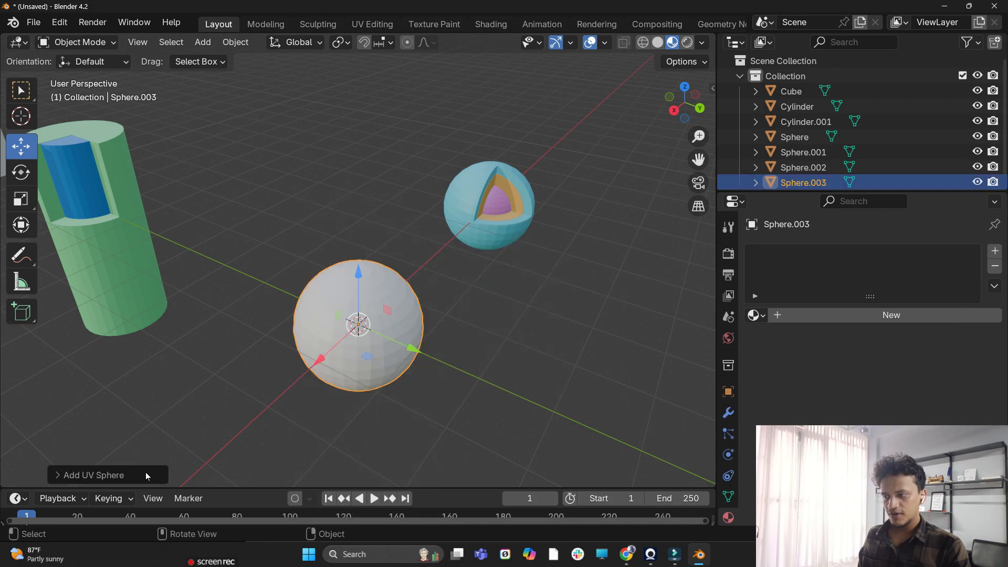
left_click(64, 475)
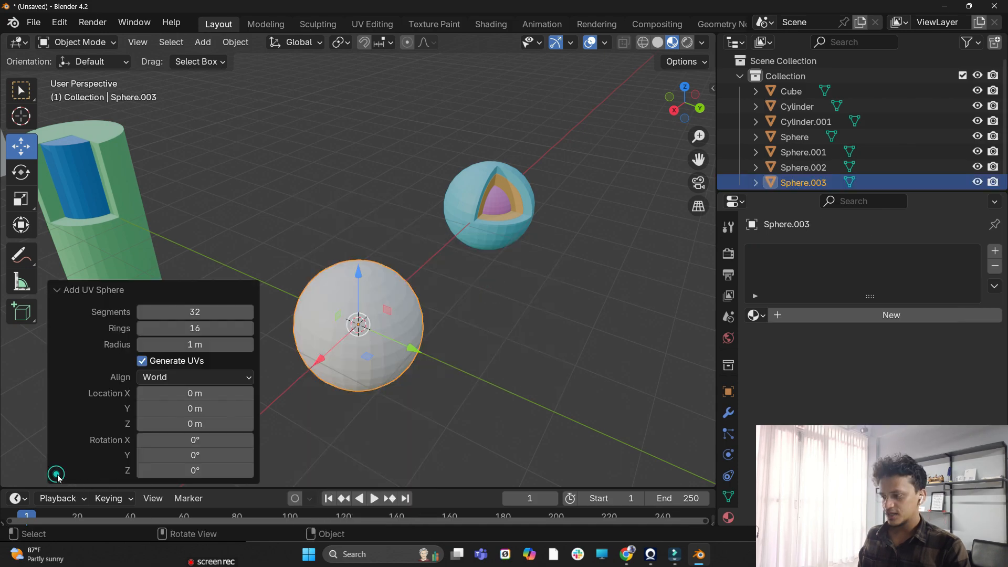
left_click(203, 312)
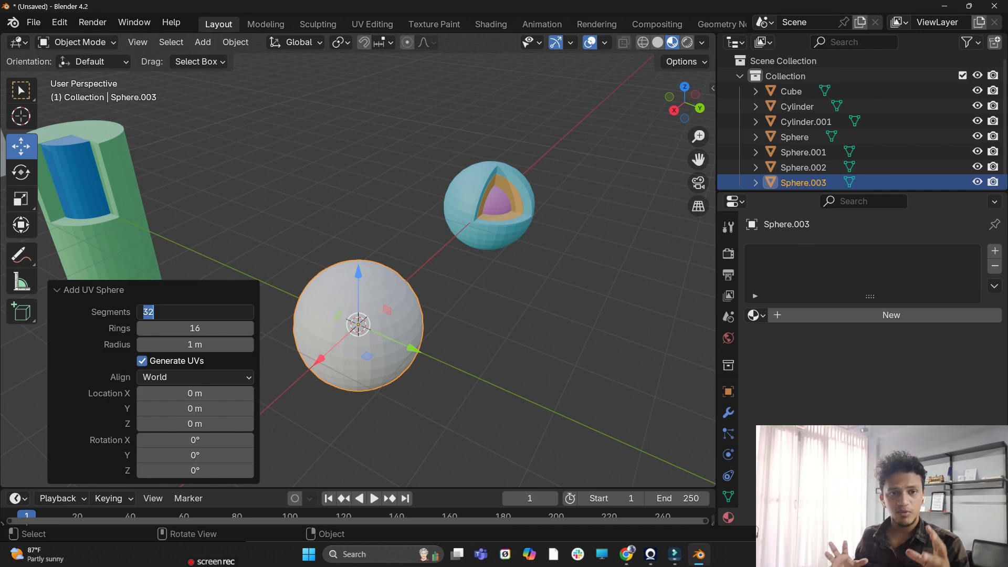
type("100")
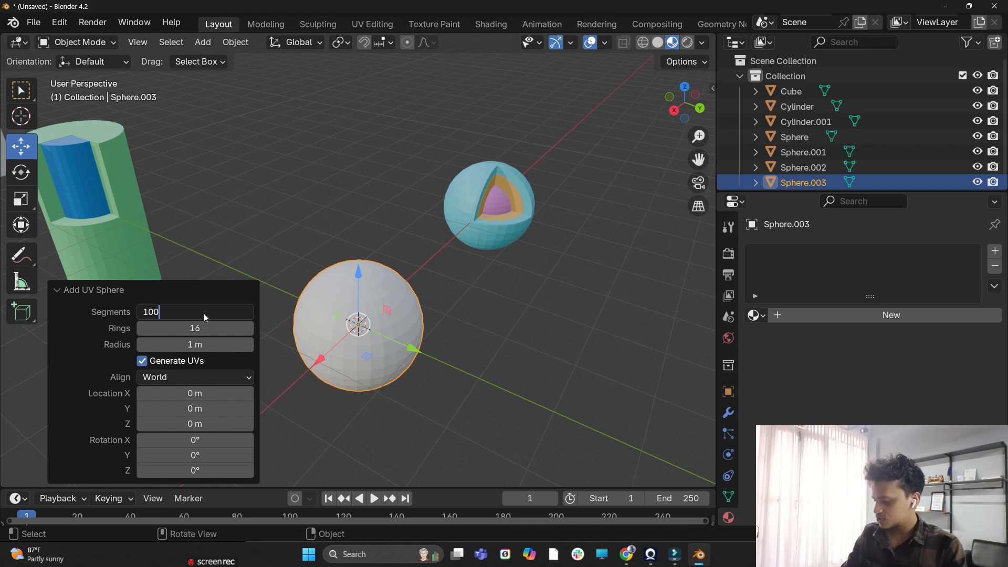
key("Return")
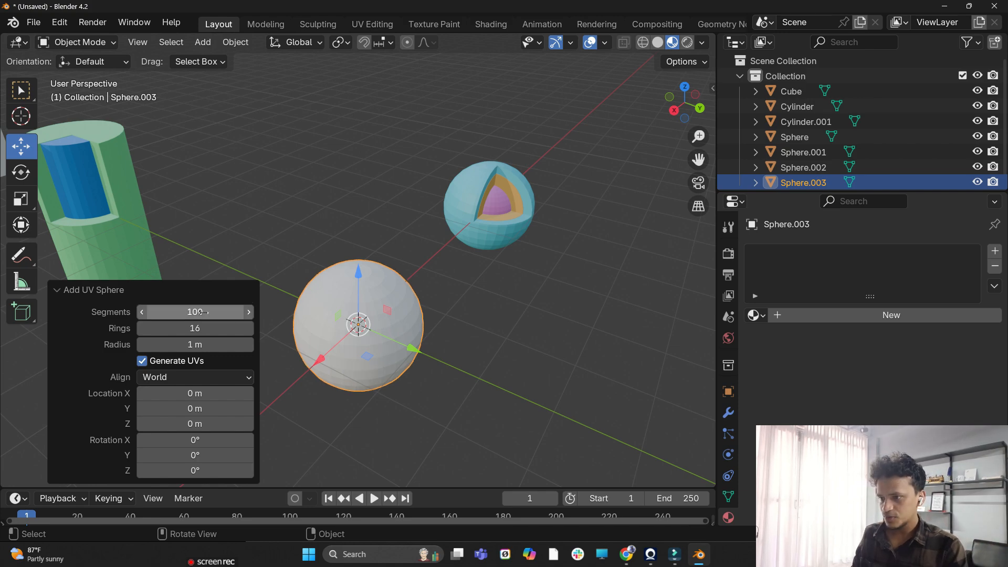
Raise the new sphere's ring count to 93 and check how smooth its surface looks
scroll(399, 415, "up", 1)
middle_click_drag(399, 415, 392, 382)
scroll(391, 381, "up", 3)
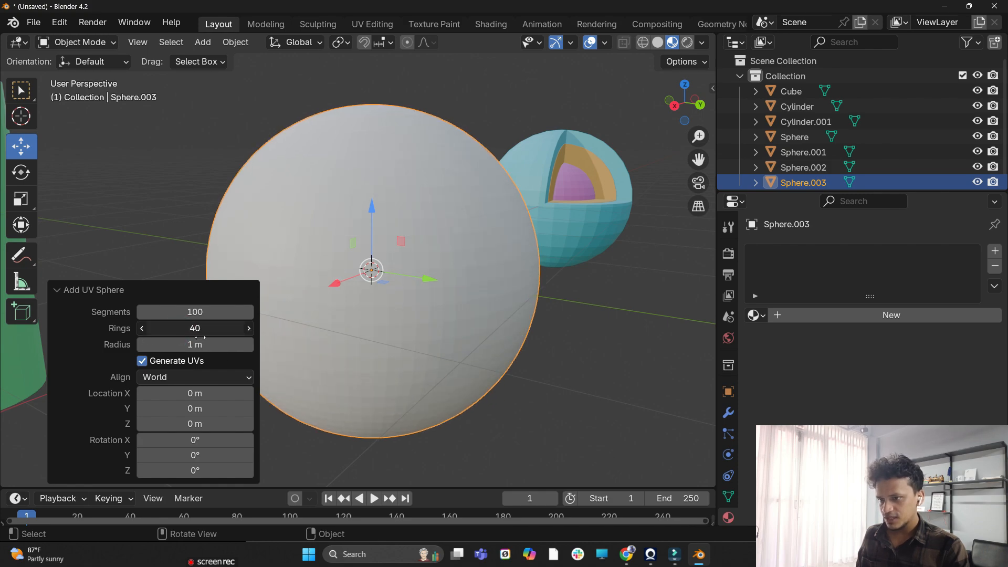
left_click_drag(195, 328, 395, 356)
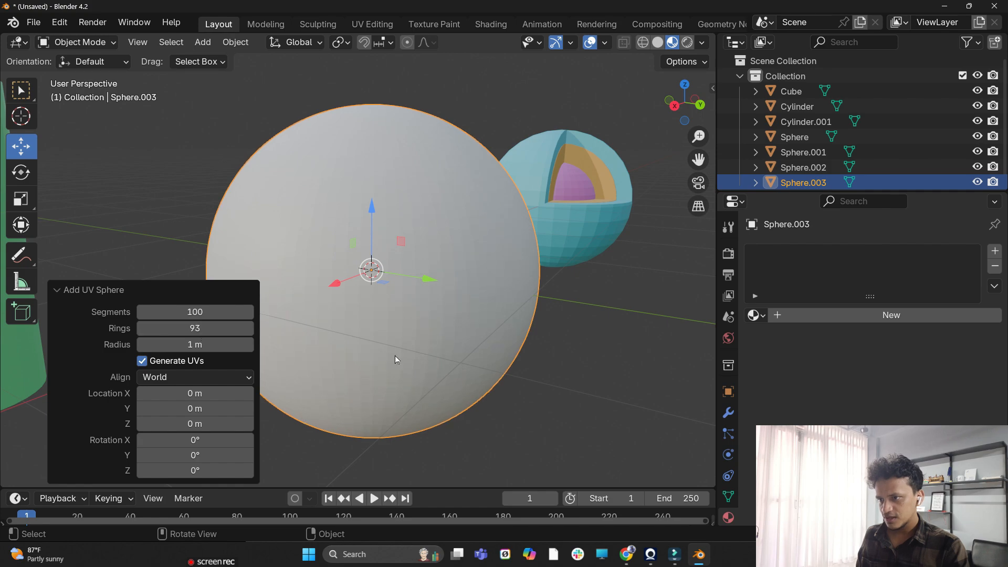
scroll(569, 373, "down", 5)
middle_click_drag(472, 325, 376, 366)
scroll(376, 367, "up", 6)
middle_click_drag(414, 334, 447, 298)
scroll(447, 297, "down", 4)
scroll(432, 303, "down", 5)
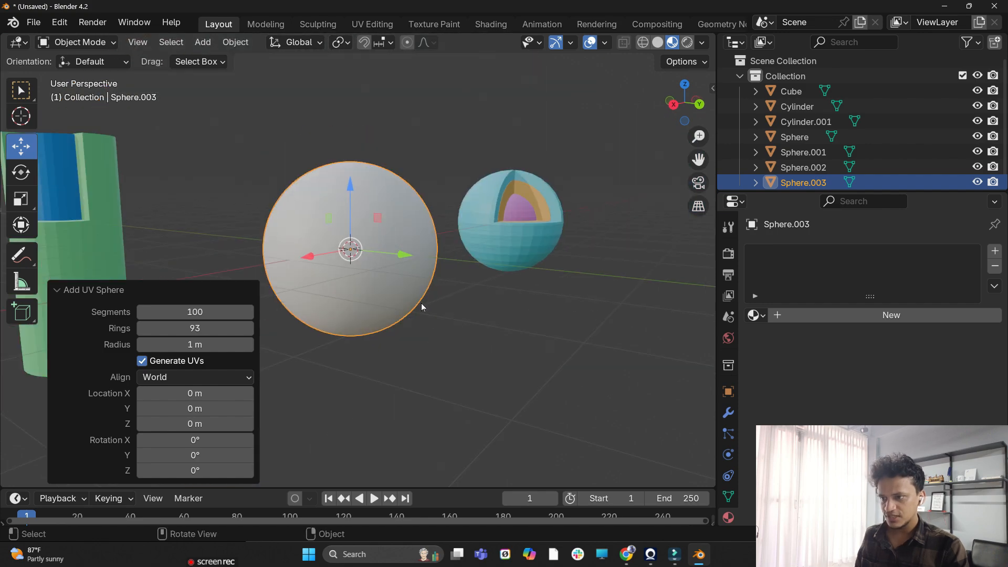
Set the new sphere's rings to 100 and deselect it
scroll(395, 267, "up", 4)
left_click(157, 328)
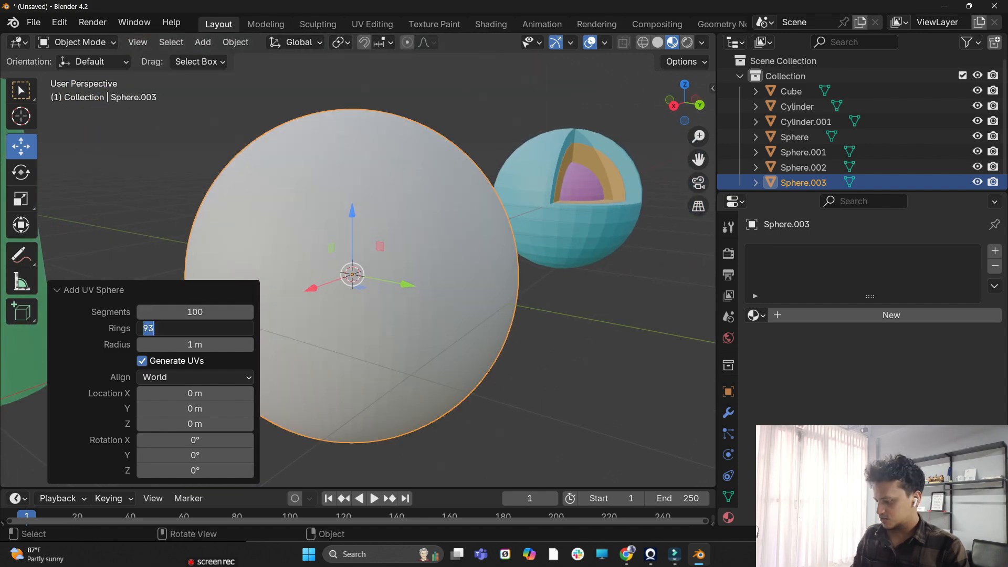
type("100")
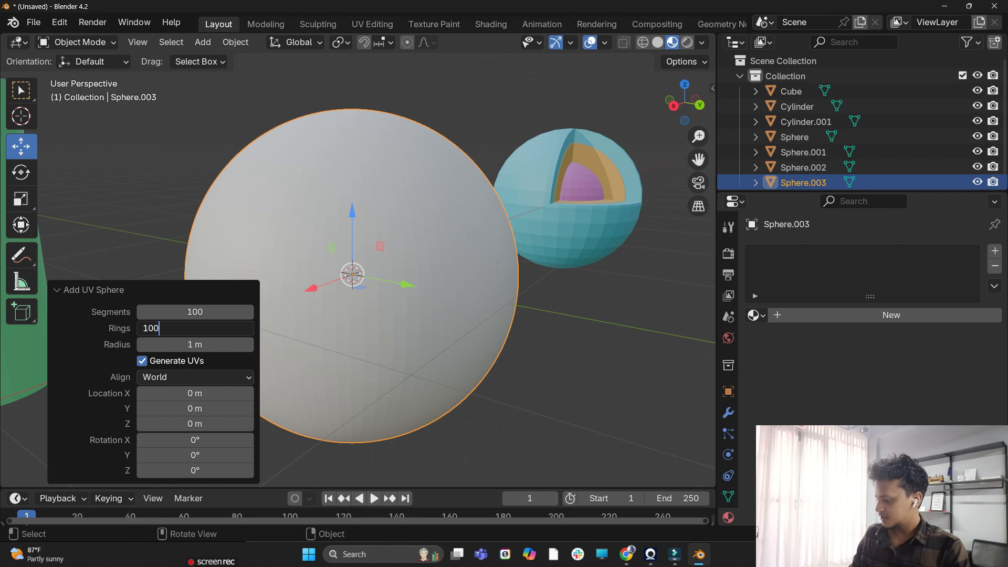
key("Return")
left_click(525, 364)
scroll(525, 363, "down", 6)
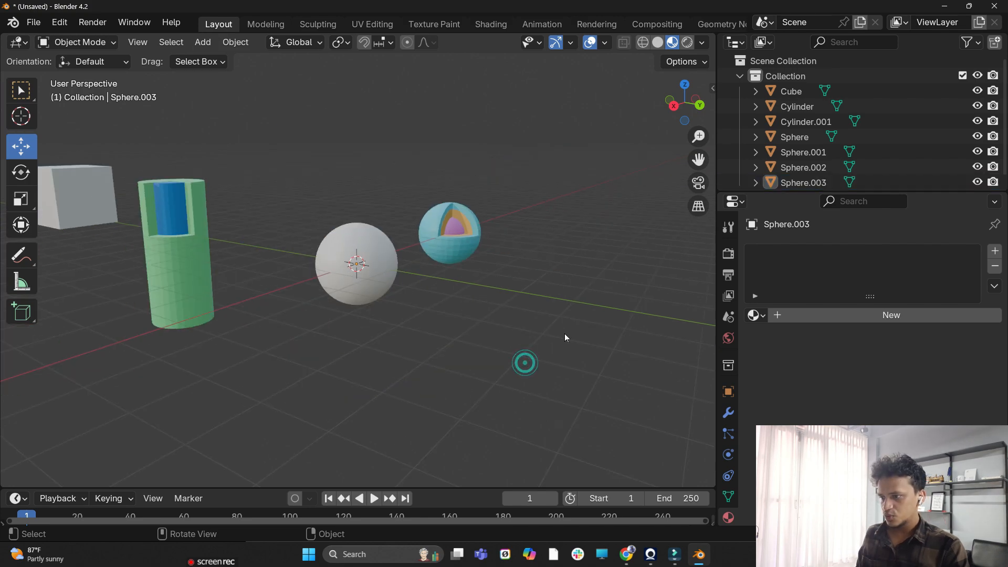
Compare the surface of the new high-segment sphere with the faceted layers of the cutaway sphere
scroll(190, 279, "up", 2)
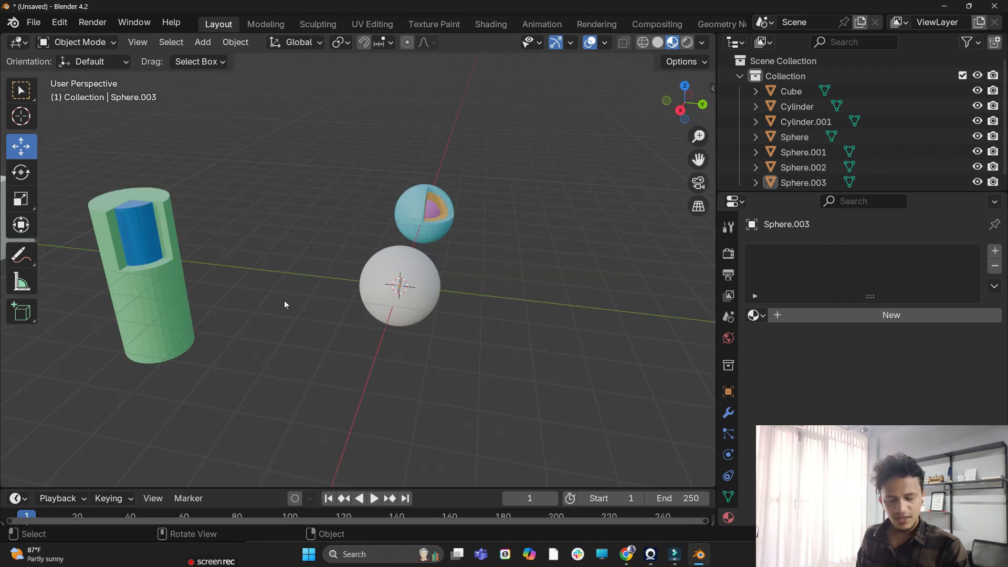
scroll(284, 300, "down", 2)
scroll(415, 234, "up", 5)
scroll(410, 241, "down", 3)
middle_click_drag(372, 243, 342, 256)
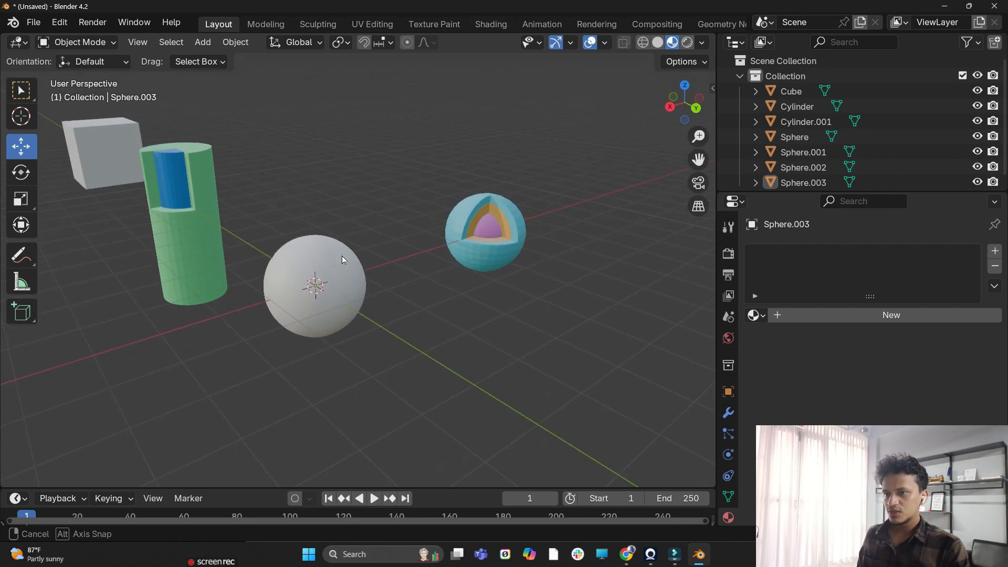
scroll(331, 267, "up", 2)
left_click(323, 278)
middle_click_drag(476, 251, 335, 319, "shift")
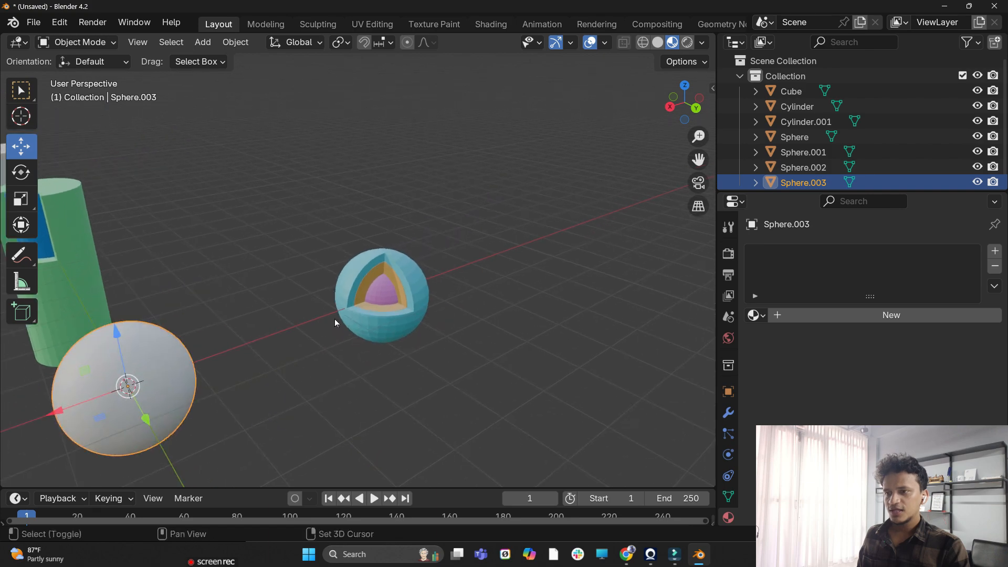
scroll(388, 312, "up", 5)
middle_click_drag(418, 328, 315, 298, "shift")
middle_click_drag(370, 283, 398, 270)
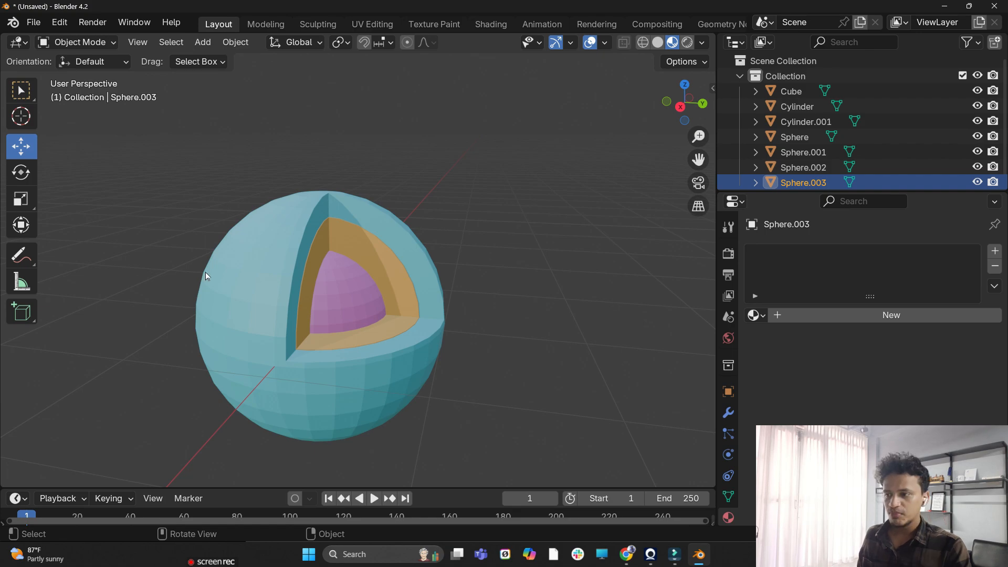
Apply Shade Smooth to the cyan outer layer of the cutaway sphere
left_click(267, 244)
right_click(266, 240)
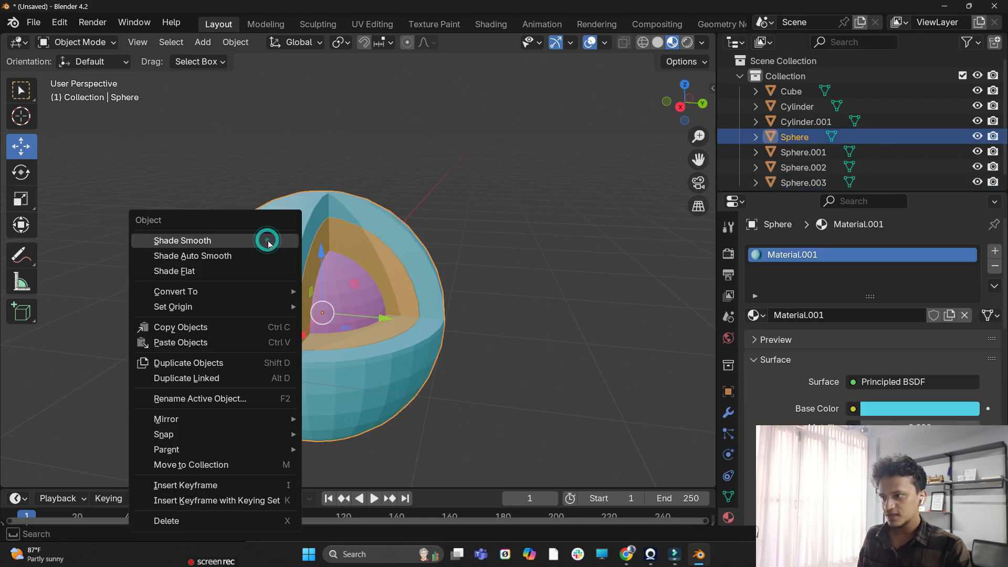
left_click(213, 241)
middle_click_drag(167, 357, 99, 363)
left_click(481, 334)
scroll(525, 362, "down", 2)
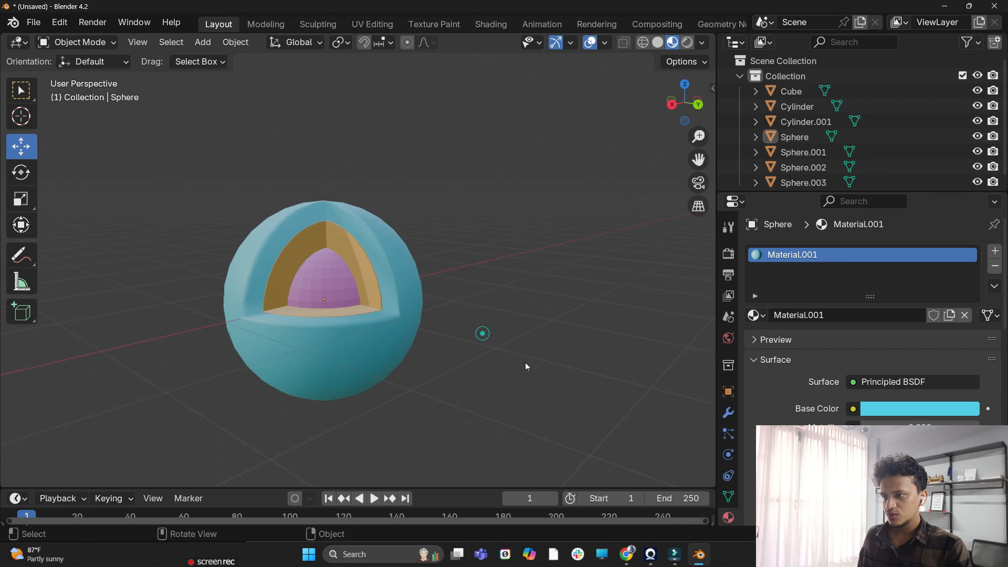
Examine the smooth shading of the outer layer along the edges of the cutout
mouse_move(525, 363)
middle_mouse_down()
mouse_move(388, 357)
mouse_move(547, 411)
mouse_move(505, 386)
mouse_move(525, 365)
middle_mouse_up()
scroll(547, 411, "up", 3)
scroll(462, 402, "up", 2)
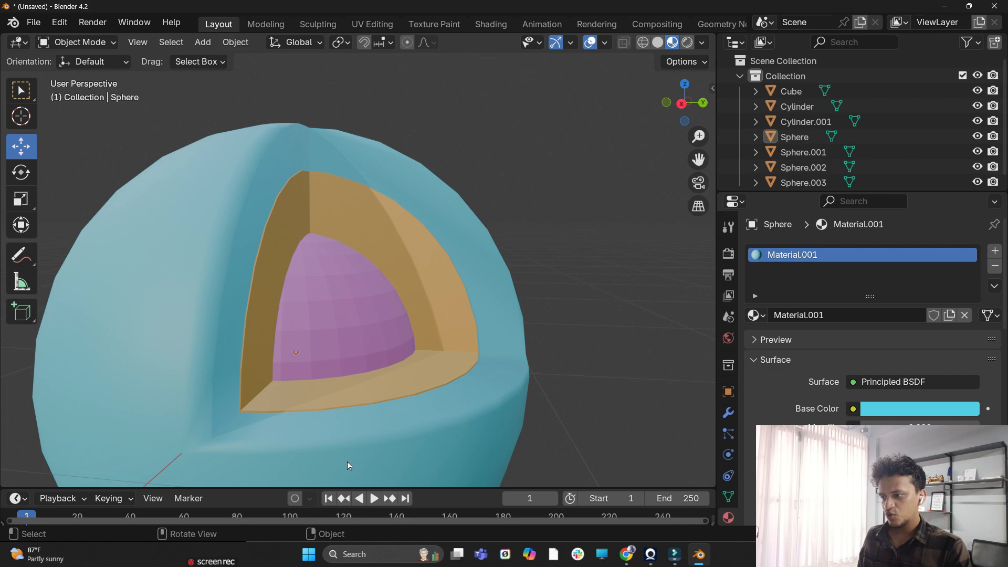
scroll(546, 373, "down", 2)
middle_click_drag(547, 373, 288, 360)
scroll(546, 390, "up", 3)
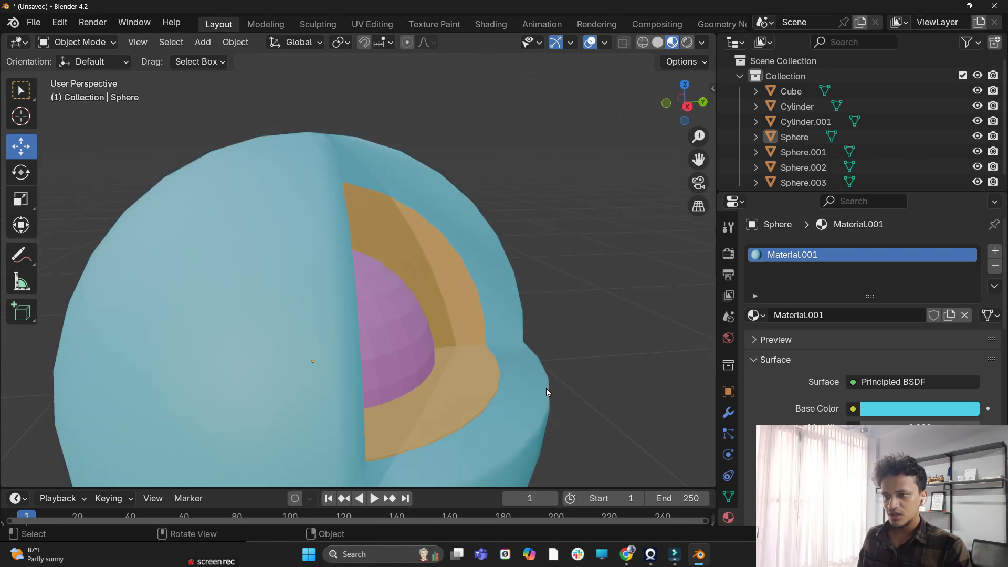
scroll(567, 377, "down", 3)
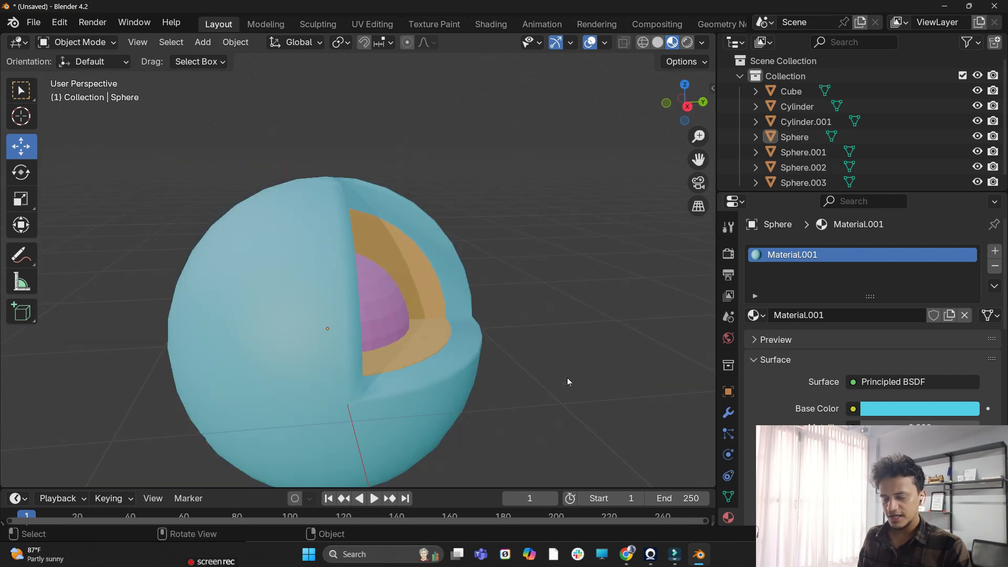
middle_click_drag(567, 377, 450, 358)
scroll(367, 352, "up", 3)
middle_click_drag(366, 353, 441, 303)
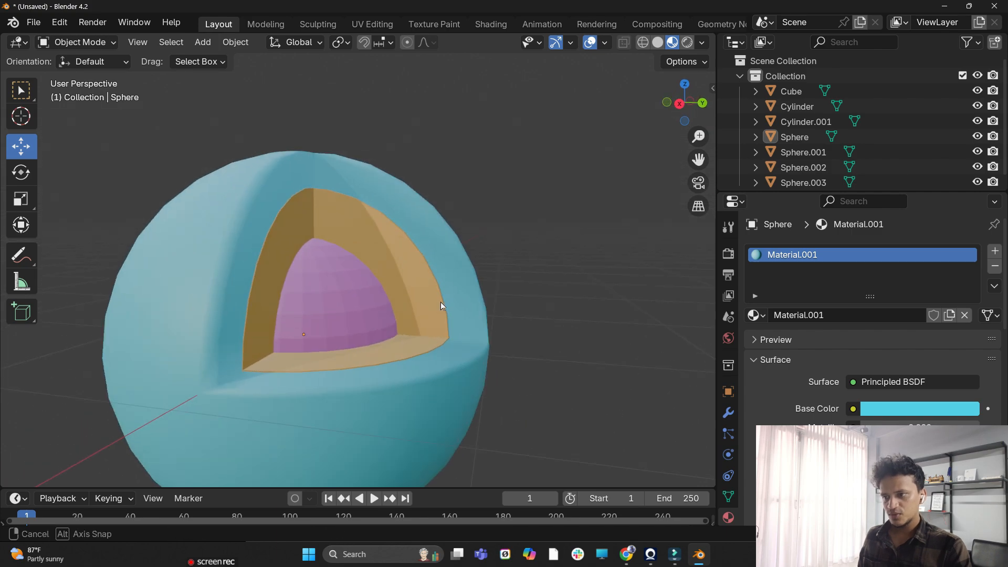
Apply Shade Smooth to the pink inner core of the cutaway sphere
left_click(321, 311)
right_click(342, 276)
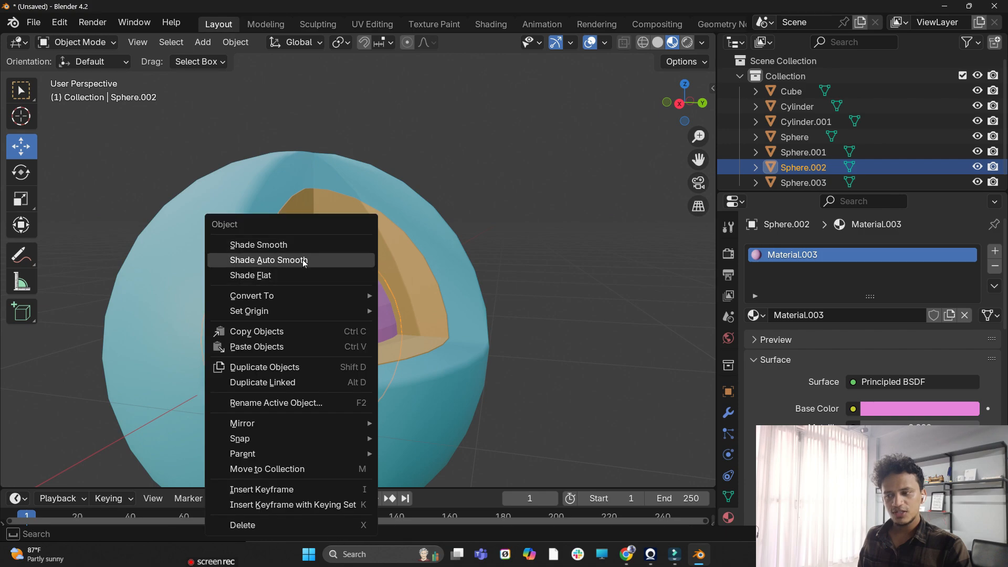
left_click(298, 246)
left_click(534, 188)
scroll(525, 225, "down", 5)
middle_click_drag(525, 224, 461, 278)
scroll(460, 280, "up", 1)
scroll(626, 135, "up", 3)
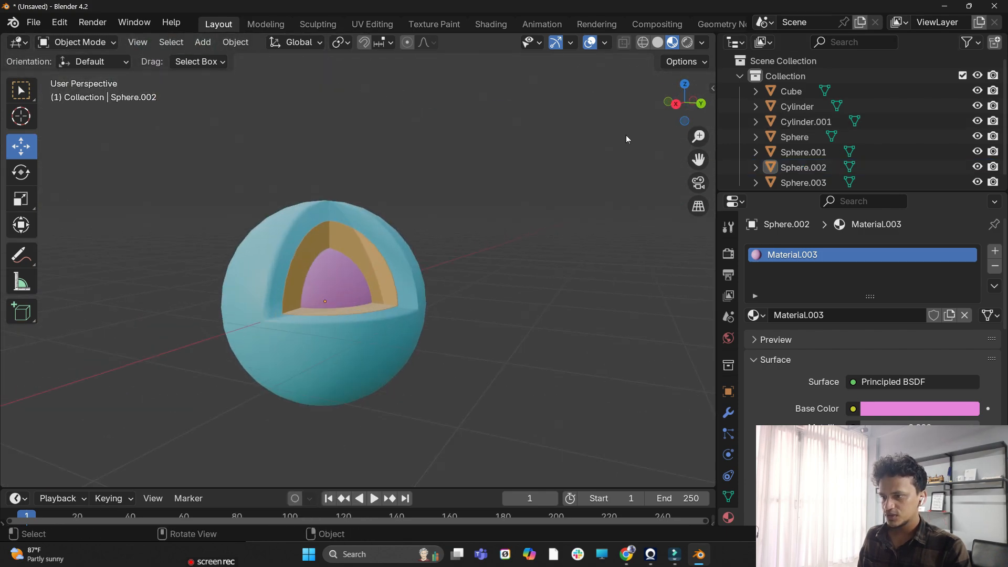
middle_click_drag(434, 370, 465, 299)
scroll(470, 350, "down", 1)
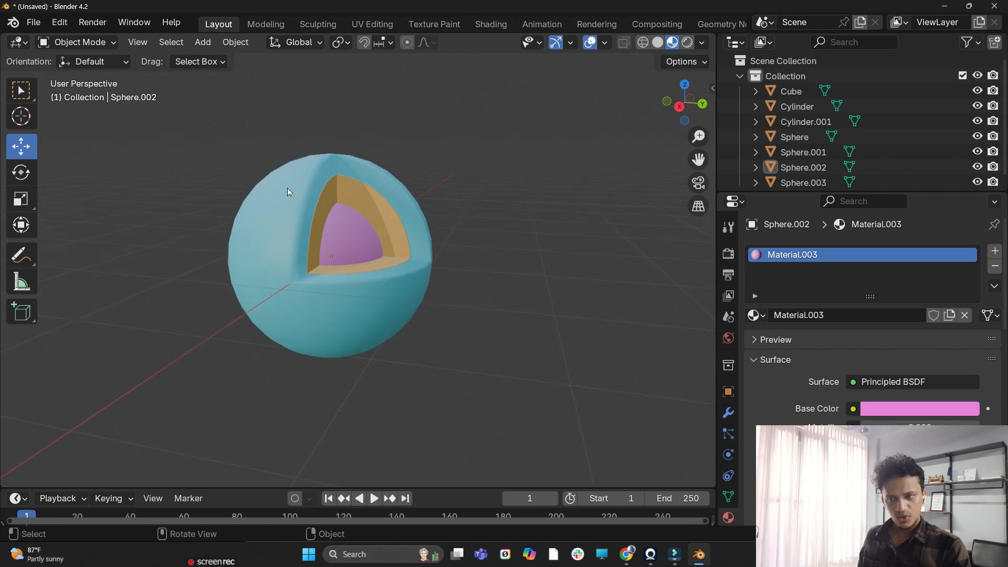
Add a Bevel modifier to the cyan outer layer of the cutaway sphere
scroll(283, 210, "up", 1)
left_click(278, 241)
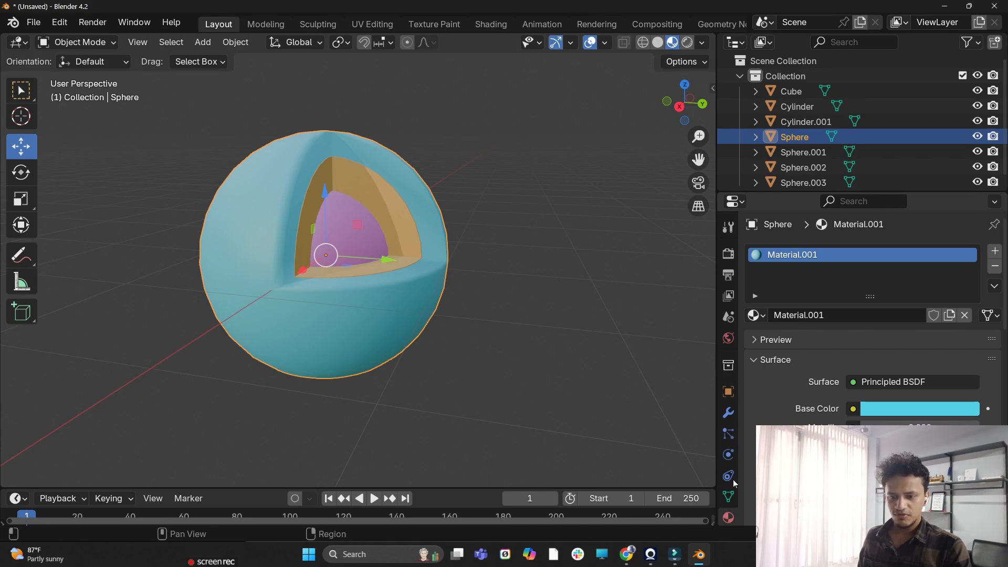
scroll(745, 473, "down", 3)
left_click(728, 413)
left_click(826, 251)
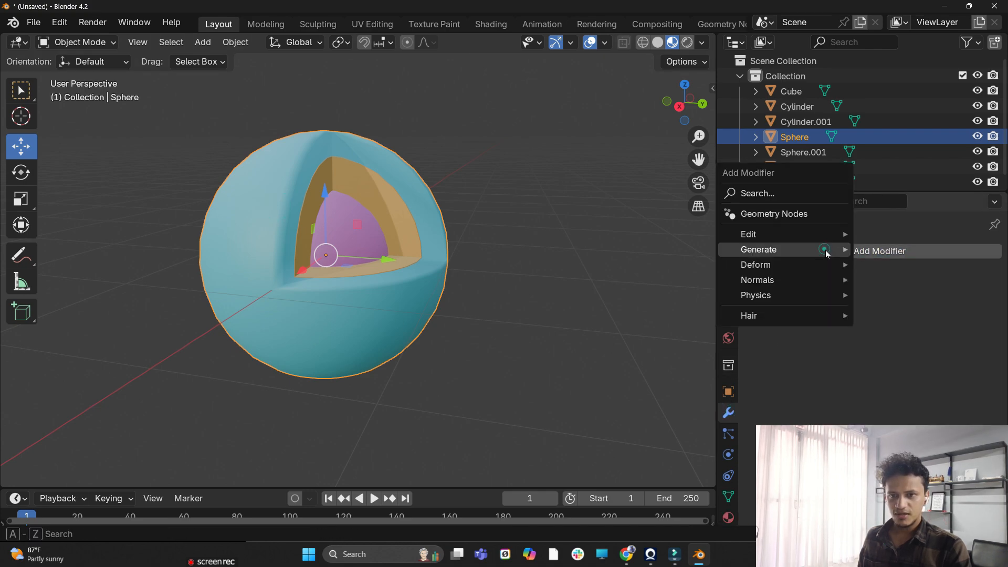
left_click(776, 251)
mouse_move(770, 247)
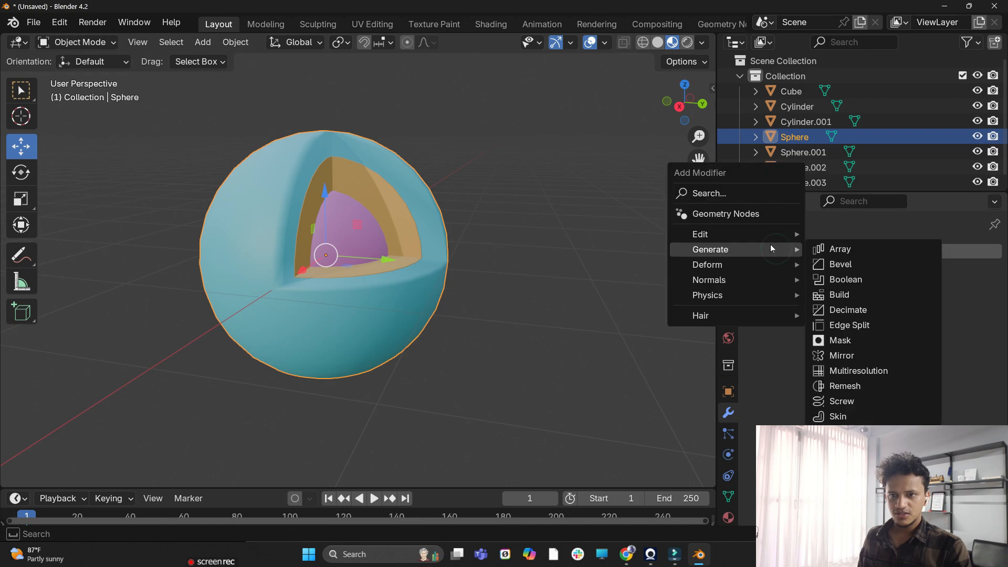
left_click(823, 264)
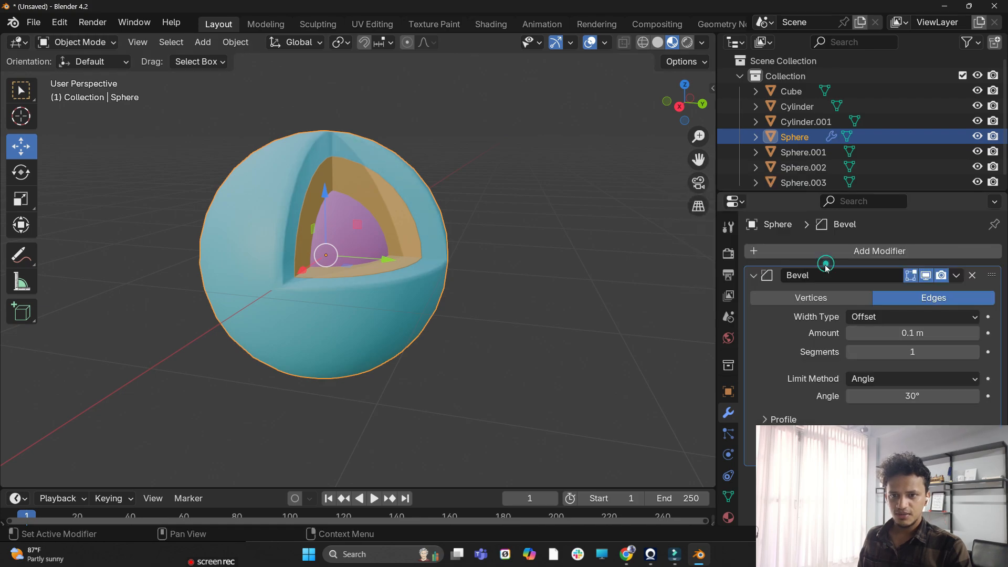
Set the outer layer's Bevel amount to 0.01 m with 3 segments and check the cutout edges
scroll(480, 361, "up", 3)
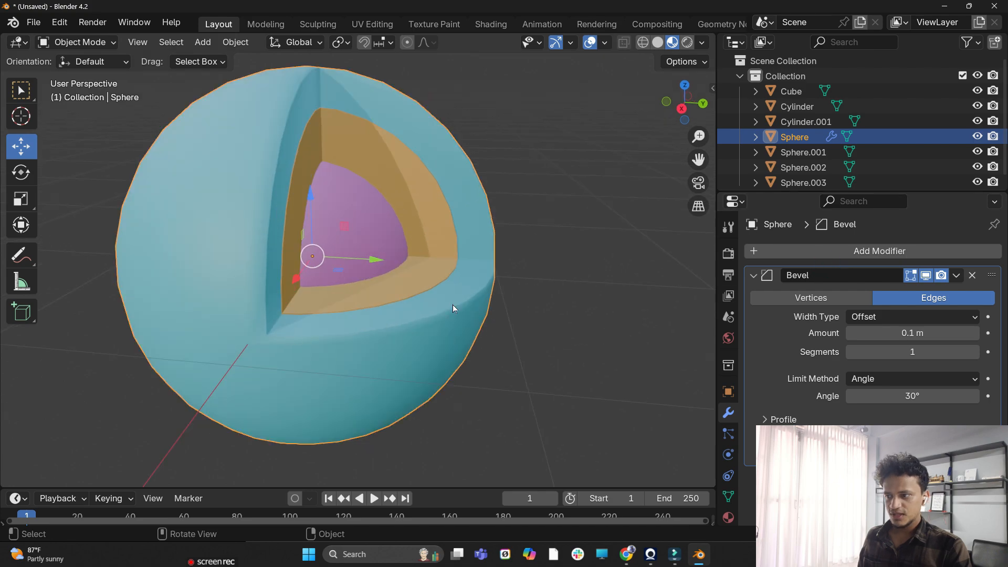
left_click(974, 352)
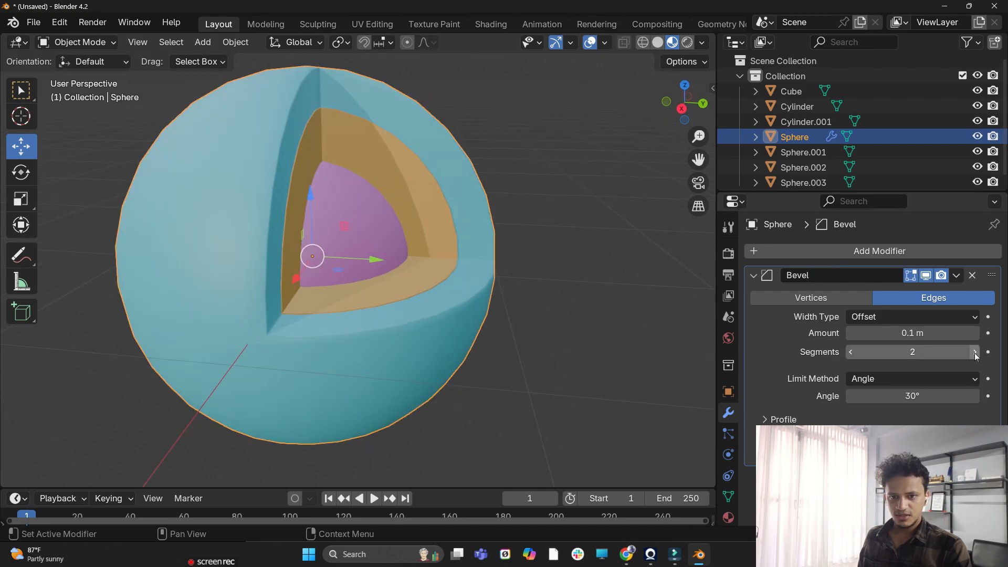
left_click(554, 334)
scroll(553, 334, "down", 6)
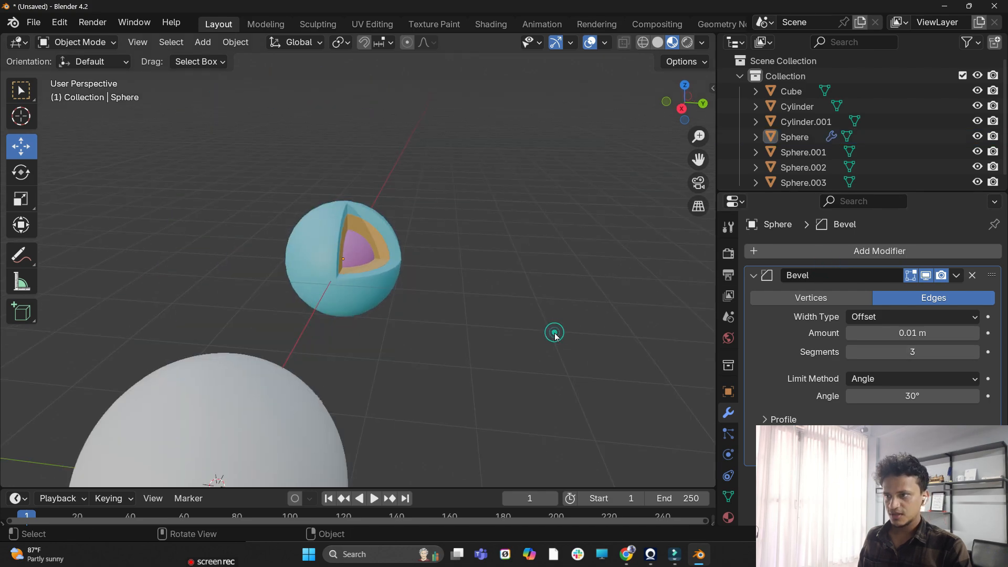
middle_click_drag(553, 334, 470, 323)
scroll(444, 324, "down", 3)
scroll(446, 302, "up", 5)
middle_click_drag(349, 275, 327, 281)
scroll(404, 237, "up", 3)
scroll(420, 218, "down", 7)
Add a Boolean modifier to the uncut white sphere between the green cylinder and the cutaway sphere
left_click(132, 277)
middle_click_drag(131, 277, 248, 280, "shift")
scroll(260, 333, "up", 3)
middle_click_drag(261, 333, 279, 310)
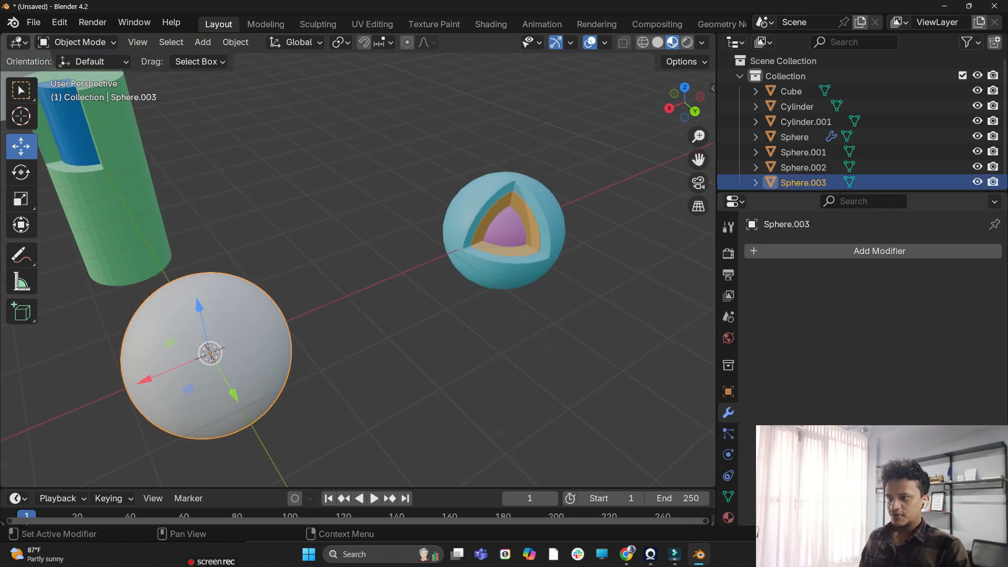
left_click(909, 251)
mouse_move(873, 253)
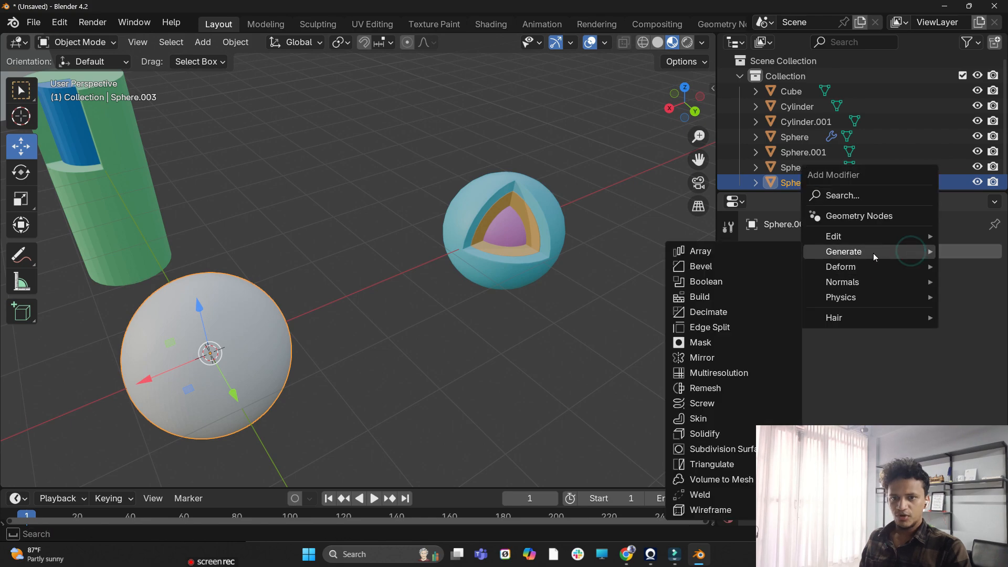
left_click(751, 282)
middle_click_drag(327, 376, 642, 310)
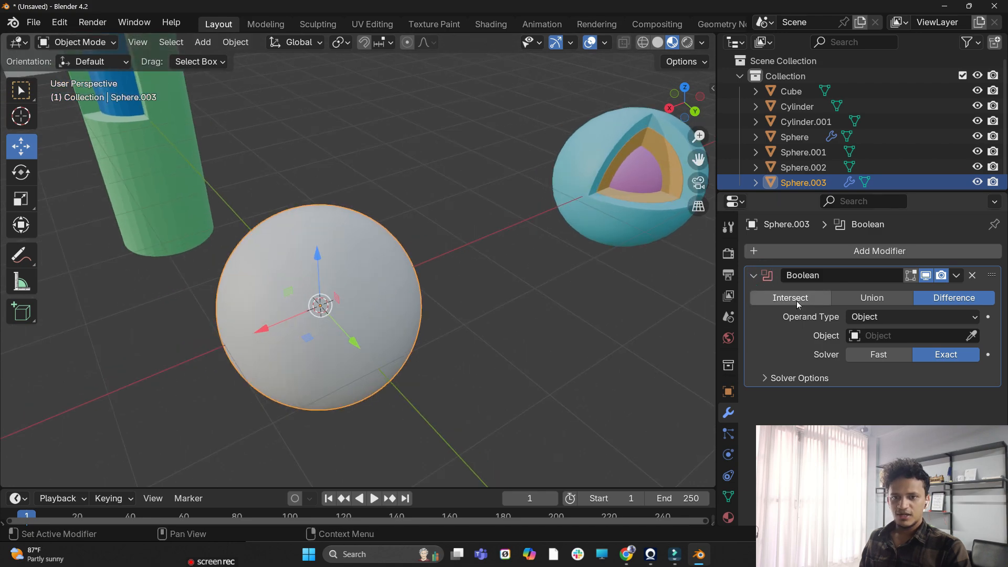
middle_click_drag(606, 371, 409, 414)
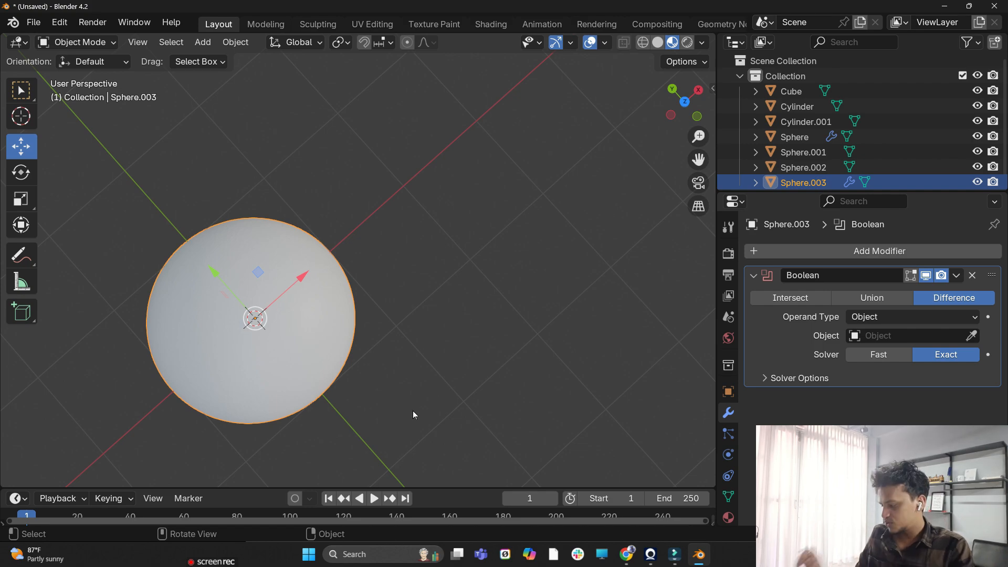
Add a mesh cylinder in wireframe view and move it about 2.73 m along X, clear of the sphere
left_click(644, 43)
mouse_move(556, 160)
middle_mouse_down()
mouse_move(314, 260)
mouse_move(351, 228)
mouse_move(285, 232)
mouse_move(220, 336)
mouse_move(348, 297)
mouse_move(379, 345)
mouse_move(244, 241)
mouse_move(295, 224)
mouse_move(298, 295)
mouse_move(348, 240)
middle_mouse_up()
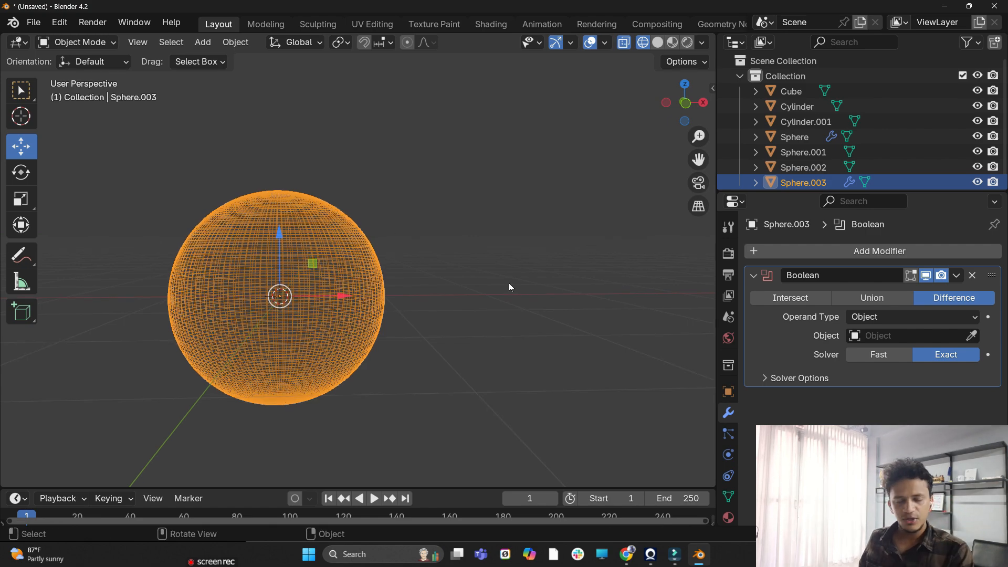
scroll(480, 295, "down", 3)
key("shift+a")
mouse_move(369, 251)
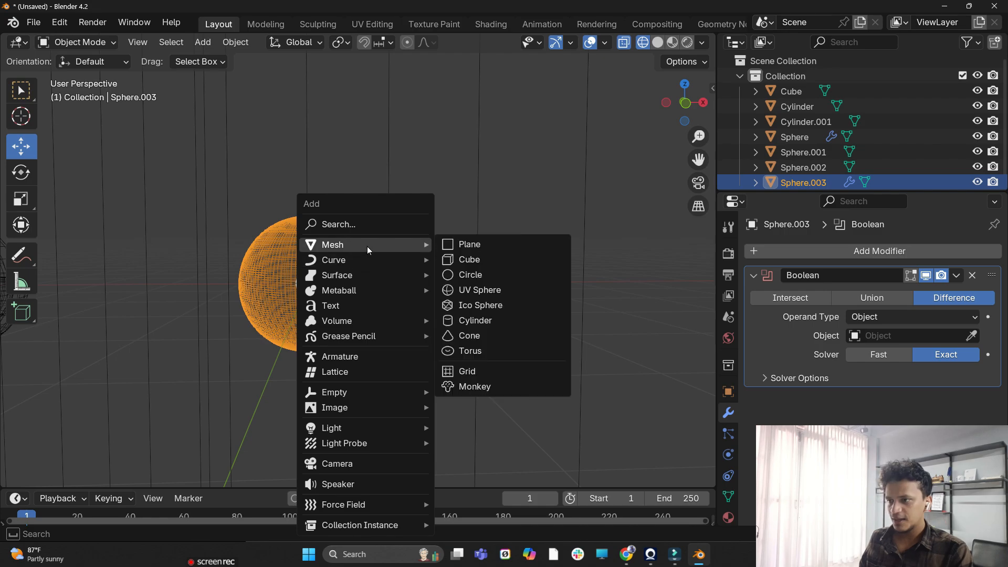
left_click(498, 320)
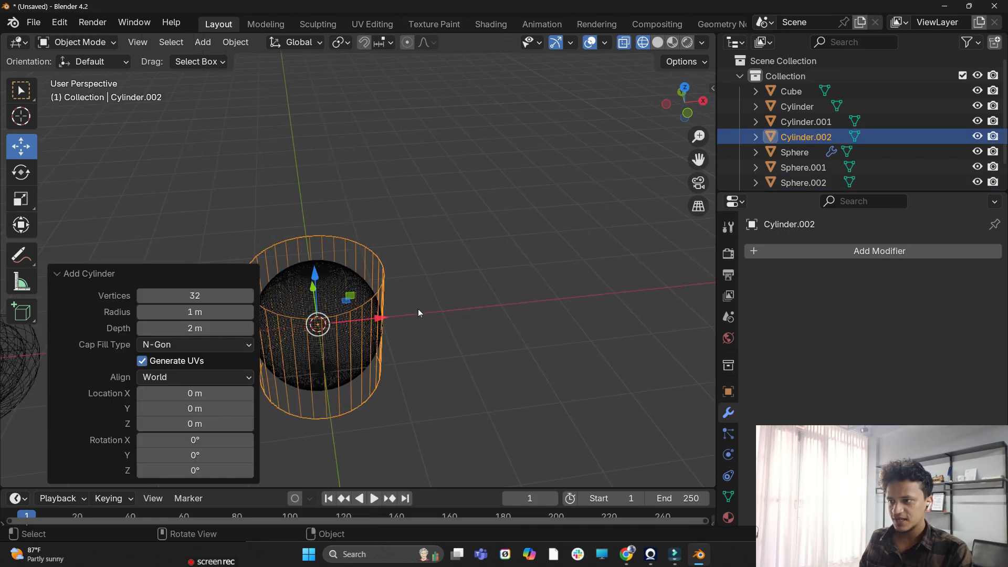
key("g")
key("x")
left_click(505, 339)
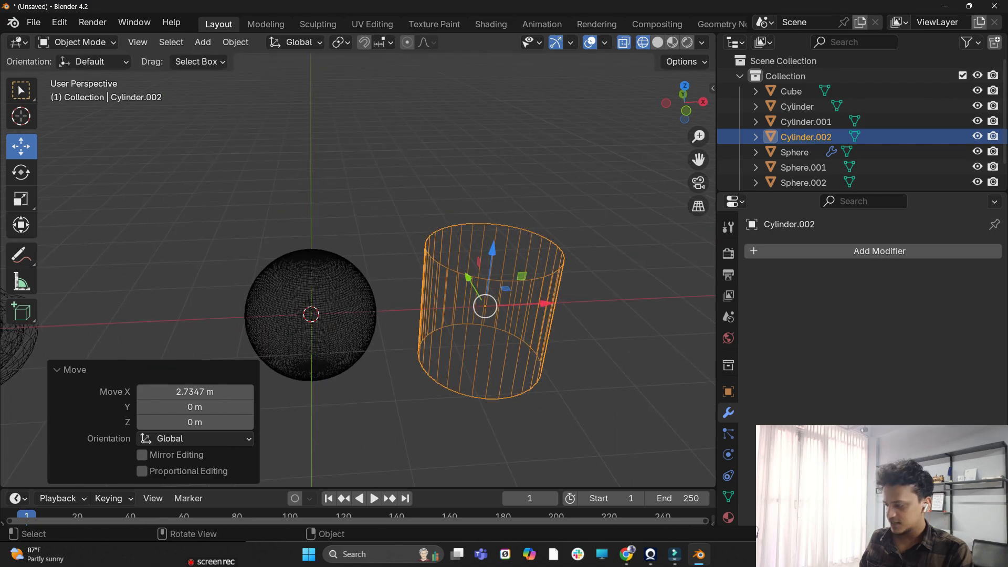
Scale the new cylinder uniformly to about 0.221, then stretch it by about 5.786 along Z
key("s")
left_click(522, 325)
middle_click_drag(521, 351, 524, 322)
key("s")
key("z")
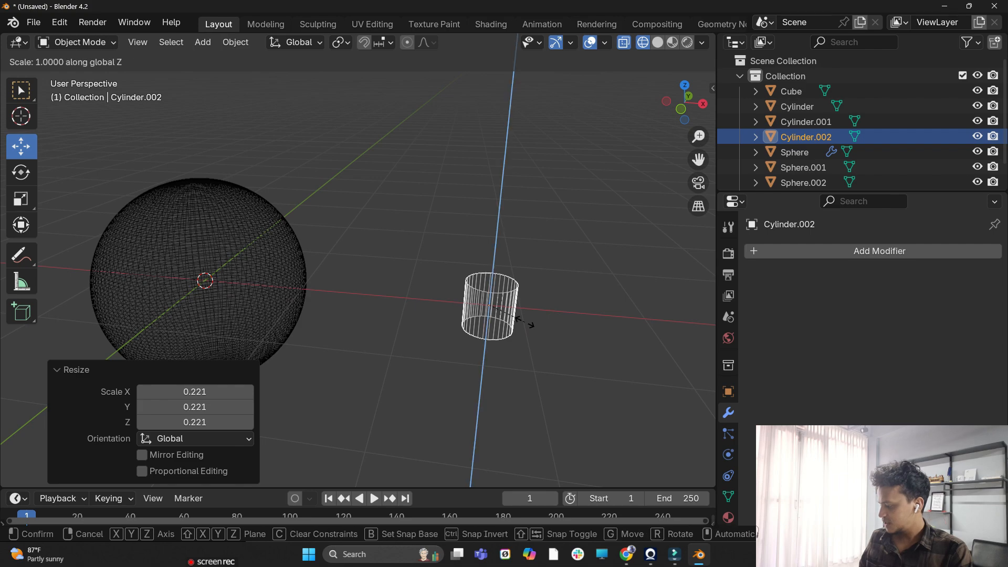
left_click(640, 338)
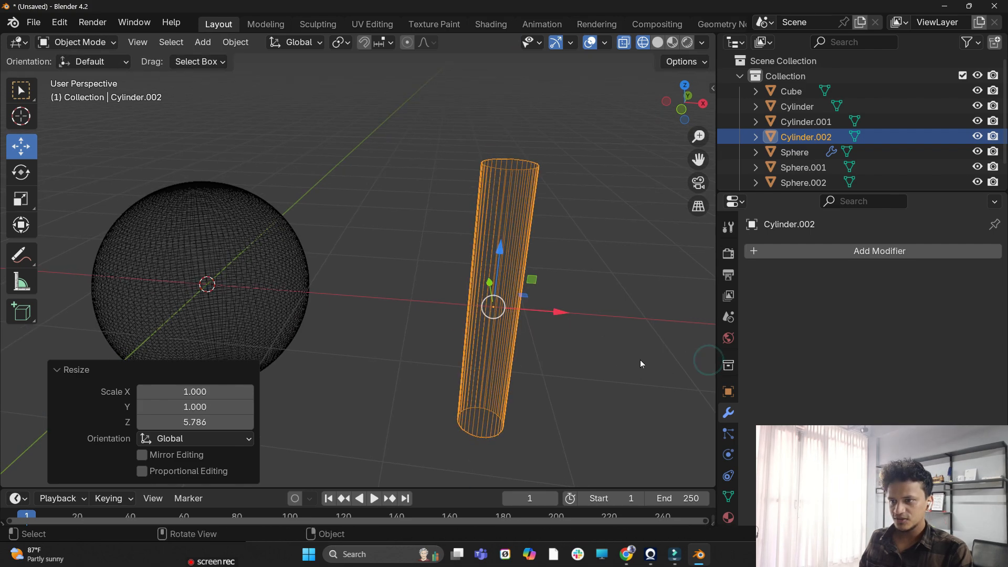
Scale the long cylinder by about 0.657 and rotate it 90° about the Y axis
key("s")
left_click(585, 357)
type("try")
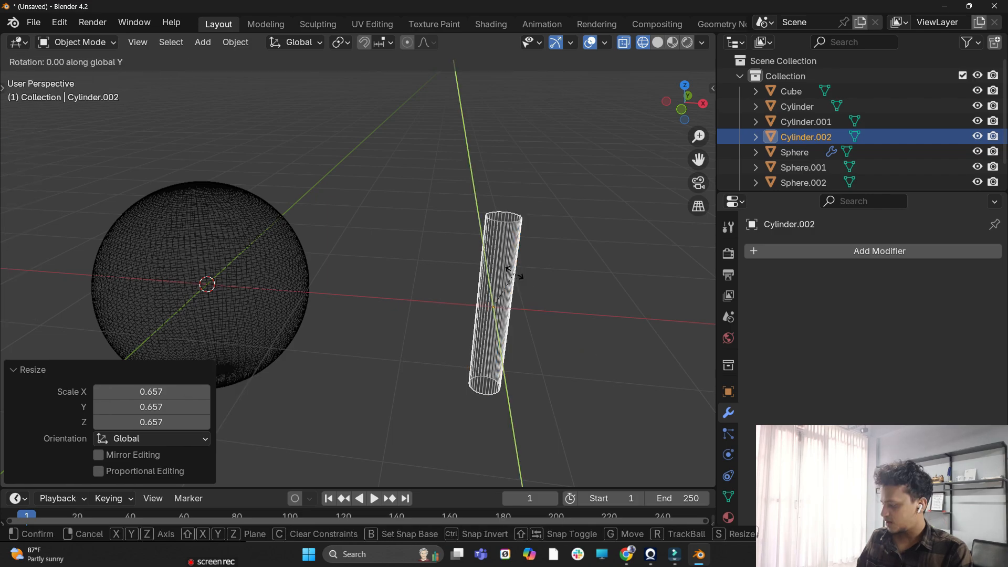
type("90")
key("Return")
middle_click_drag(514, 273, 410, 287)
Move the cylinder along X until its end enters the sphere, and shift it about 0.39 m along Y
key("g")
key("x")
left_click(561, 355)
left_click_drag(471, 374, 501, 356)
middle_click_drag(493, 346, 420, 270)
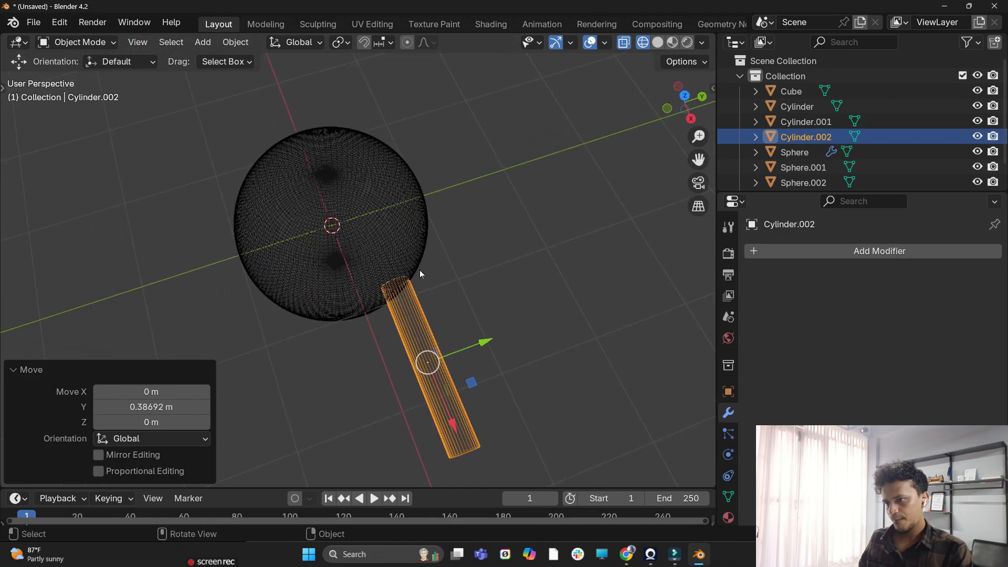
Duplicate the cylinder, offset the copy along negative Y as a second rod, and nudge the original about 0.15 m along negative Y
left_click(657, 42)
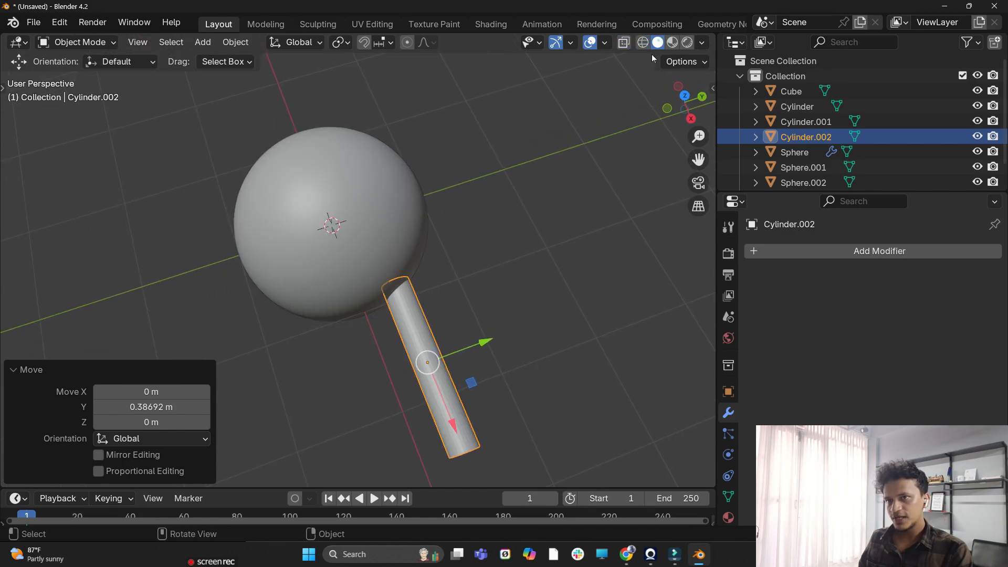
key("shift+d")
right_click(518, 243)
left_click_drag(486, 341, 415, 383)
left_click(434, 364)
left_click_drag(484, 342, 475, 347)
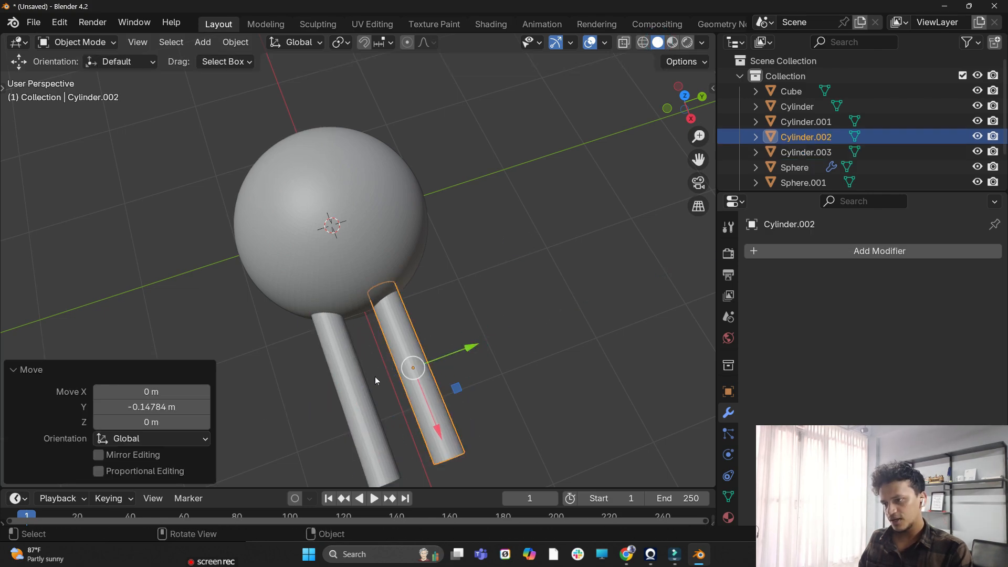
left_click(371, 379)
left_click_drag(366, 383, 373, 386)
middle_click_drag(574, 293, 399, 316)
Rescale the sphere slightly and move it along X so it overlaps the ends of both cylinders
left_click(388, 315)
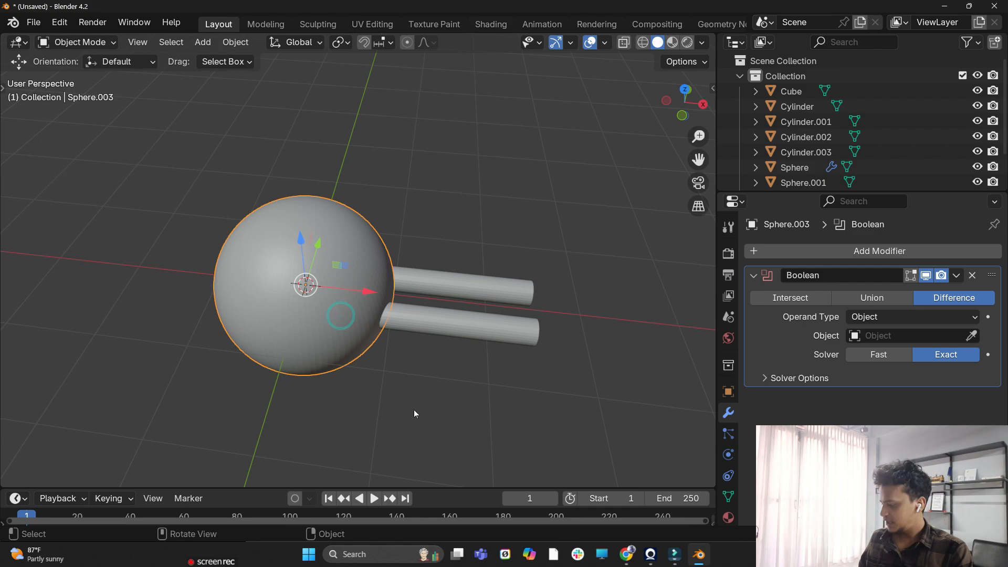
key("s")
left_click(388, 387)
left_click_drag(372, 294, 397, 298)
left_click(549, 234)
middle_click_drag(549, 234, 516, 244)
Try joining the sphere and both cylinders into one object, examine the overlap in wireframe, and undo the join
left_click(672, 42)
left_click_drag(530, 169, 235, 345)
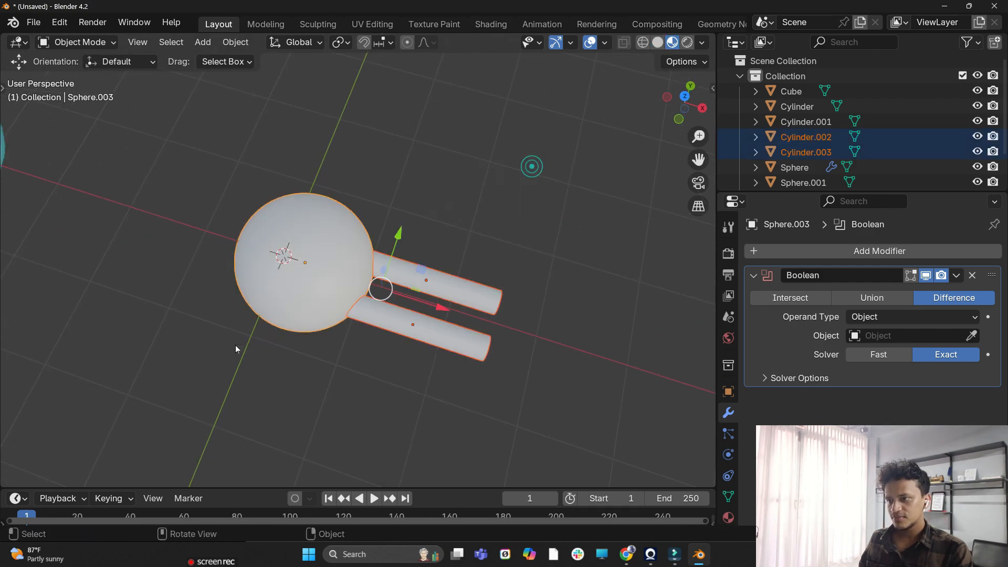
key("ctrl+j")
middle_click_drag(317, 336, 696, 4)
left_click(641, 43)
scroll(420, 288, "up", 5)
middle_click_drag(401, 310, 372, 338)
scroll(535, 181, "down", 5)
middle_click_drag(428, 286, 403, 298)
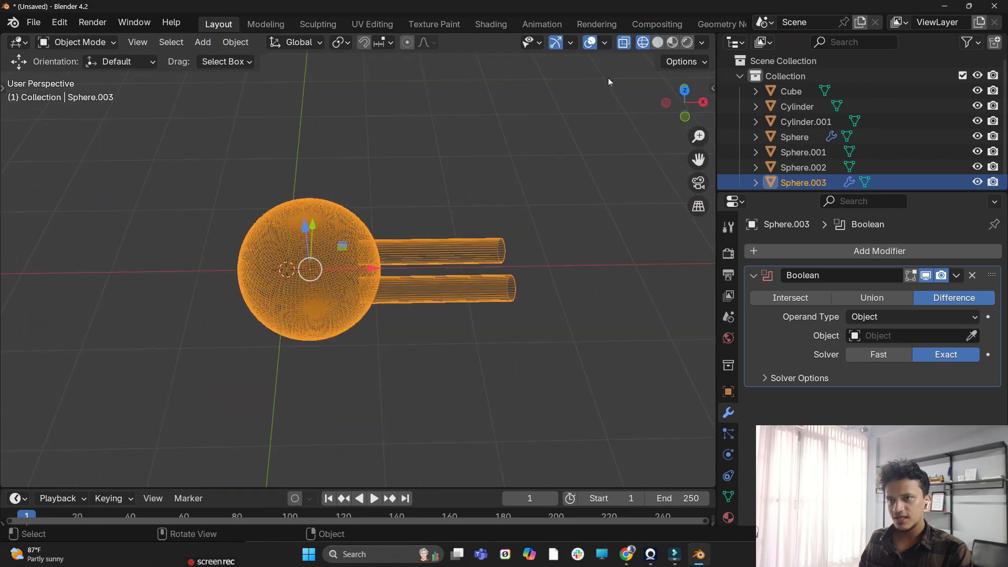
left_click(656, 42)
key("ctrl+z")
Set the sphere's Boolean modifier to Union with Cylinder.002 as its object
left_click(505, 231)
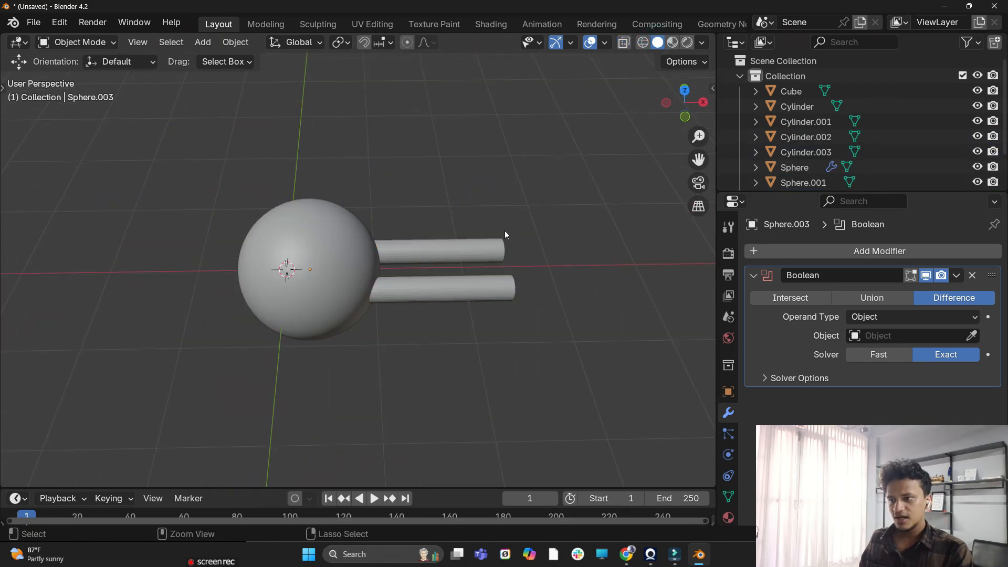
middle_click_drag(505, 231, 320, 295)
scroll(488, 218, "up", 3)
left_click(317, 294)
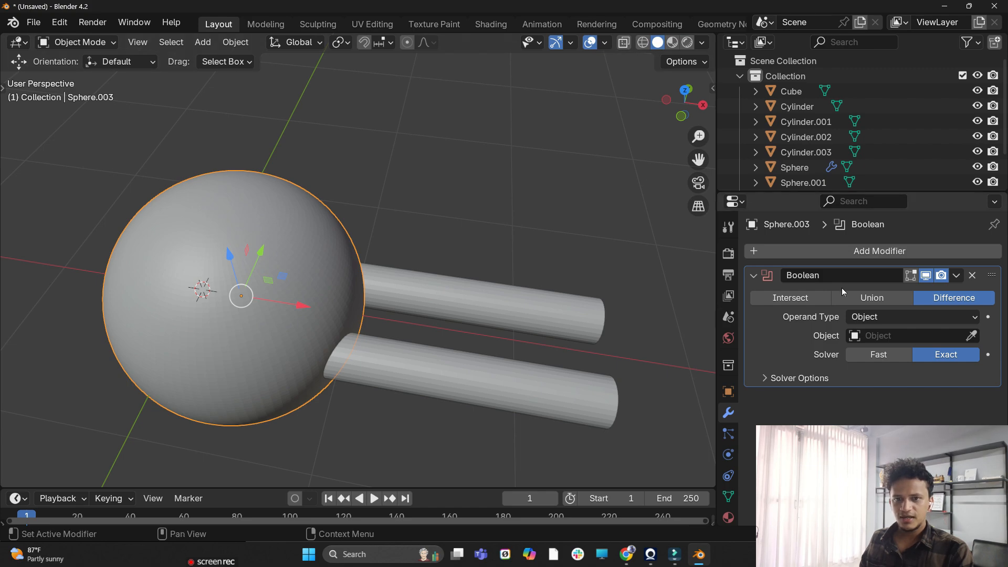
left_click(881, 303)
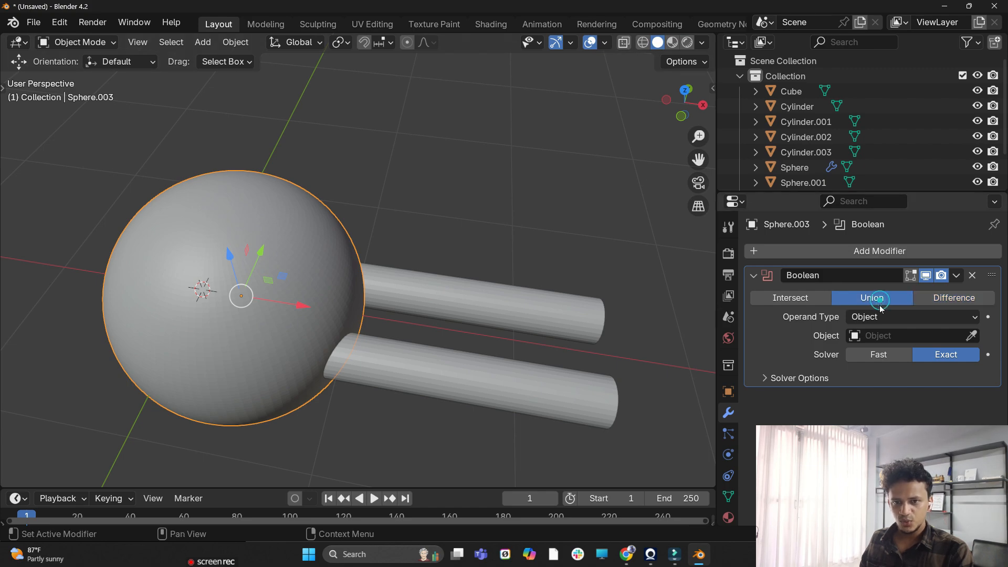
left_click(971, 336)
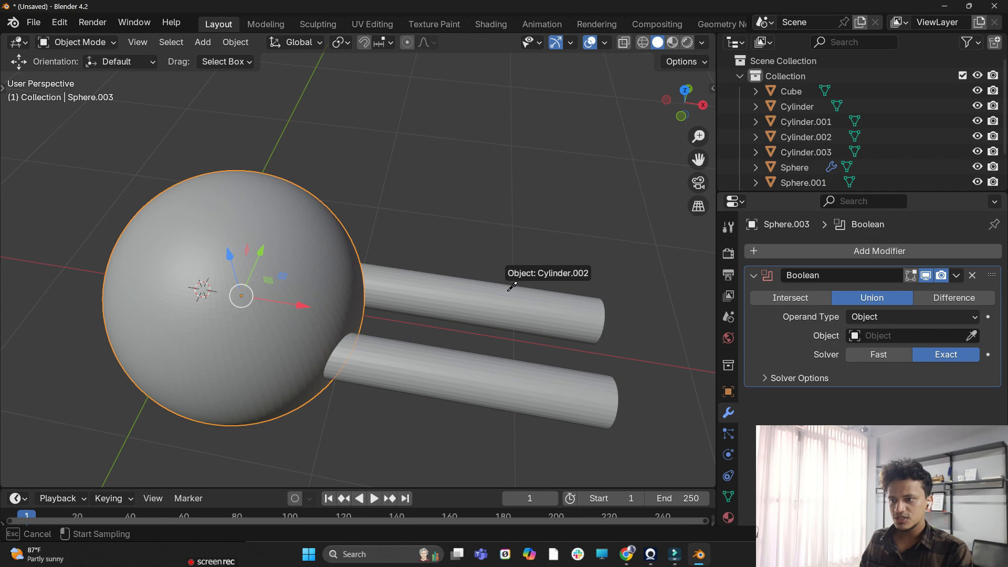
left_click(642, 46)
left_click(643, 43)
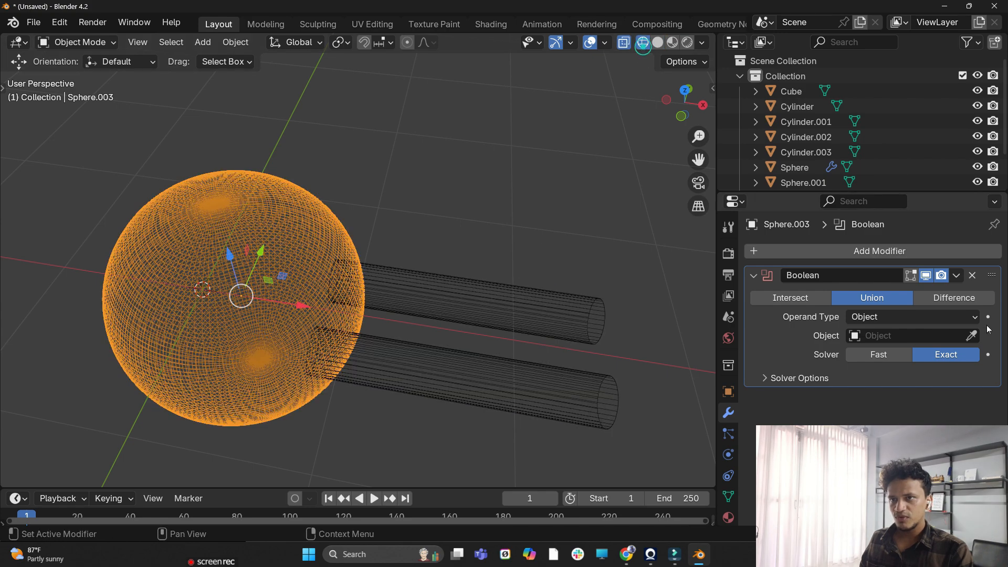
left_click(972, 335)
left_click(591, 316)
Examine the wireframe where the sphere meets the united cylinder and compare it with the separate cylinder
middle_click_drag(591, 317, 472, 291)
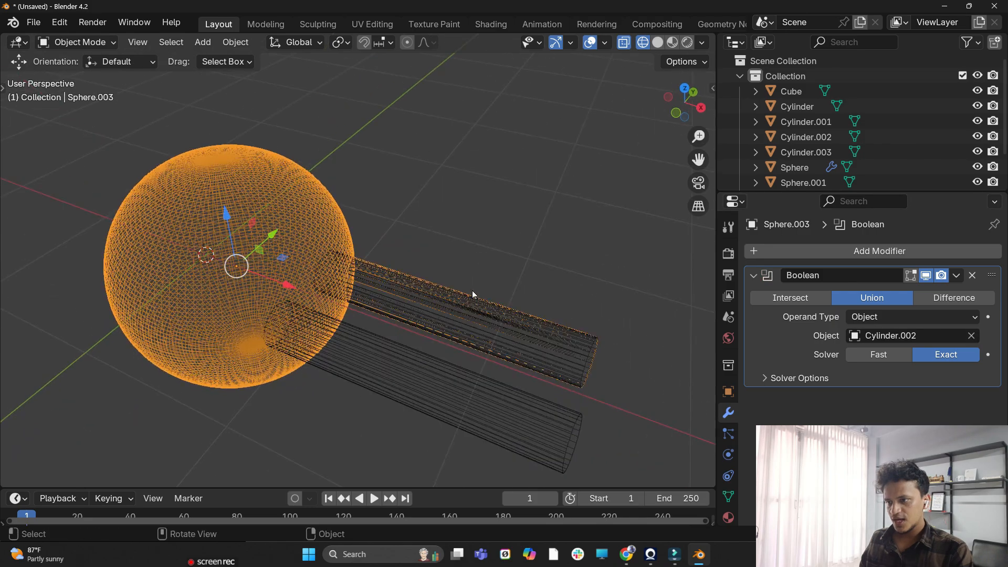
scroll(331, 242, "up", 2)
scroll(249, 140, "down", 2)
middle_click_drag(274, 196, 290, 231)
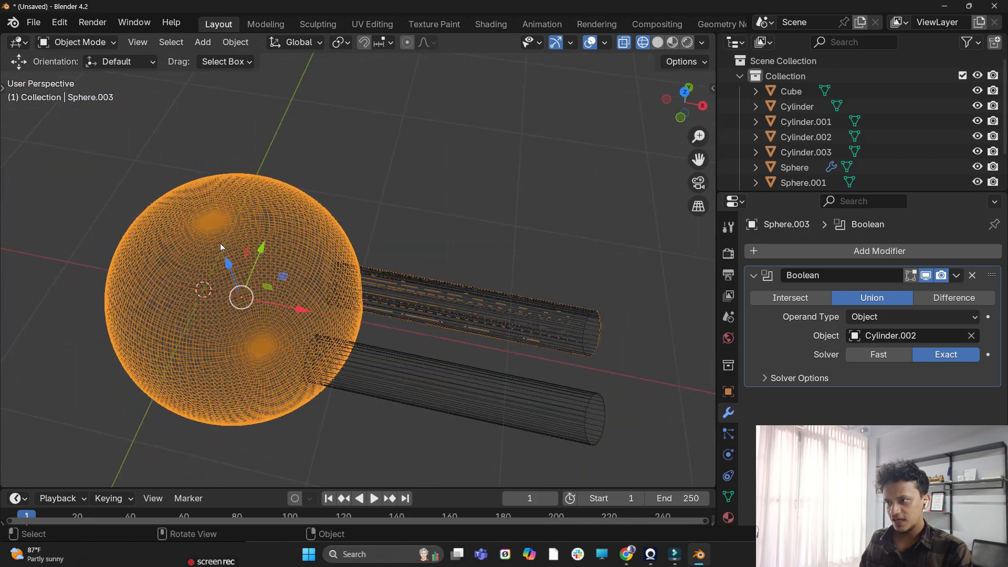
scroll(428, 292, "up", 2)
middle_click_drag(427, 292, 435, 252)
scroll(455, 304, "down", 3)
scroll(610, 353, "up", 3)
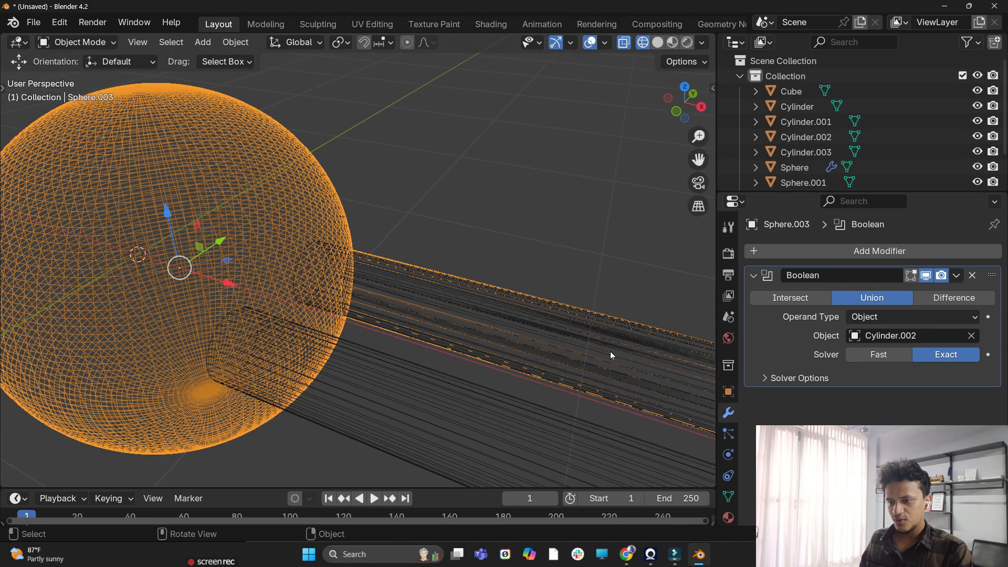
middle_click_drag(430, 292, 360, 267)
scroll(361, 267, "down", 3)
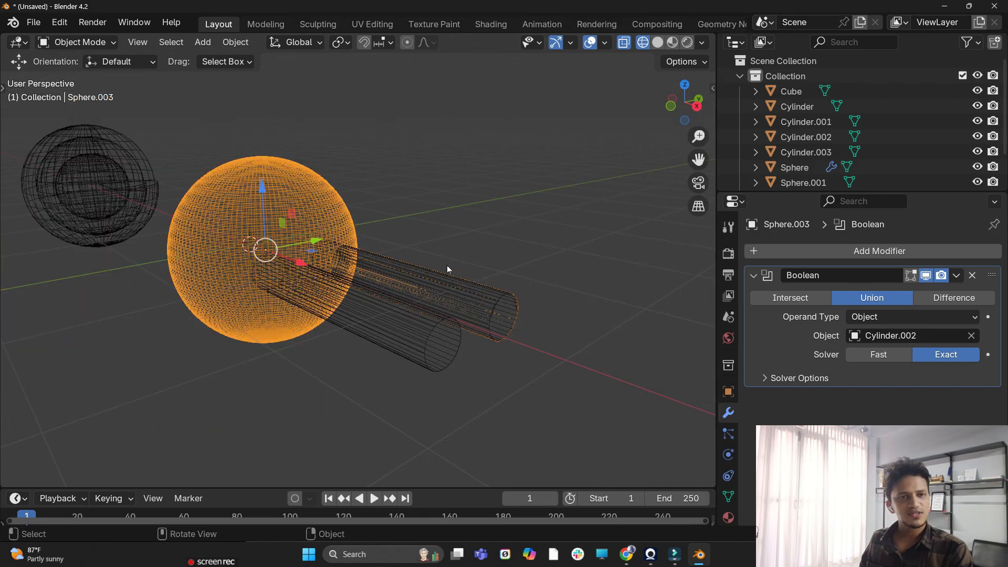
middle_click_drag(447, 265, 530, 326)
Apply the sphere's Boolean modifier and display the scene in solid shading
left_click(956, 276)
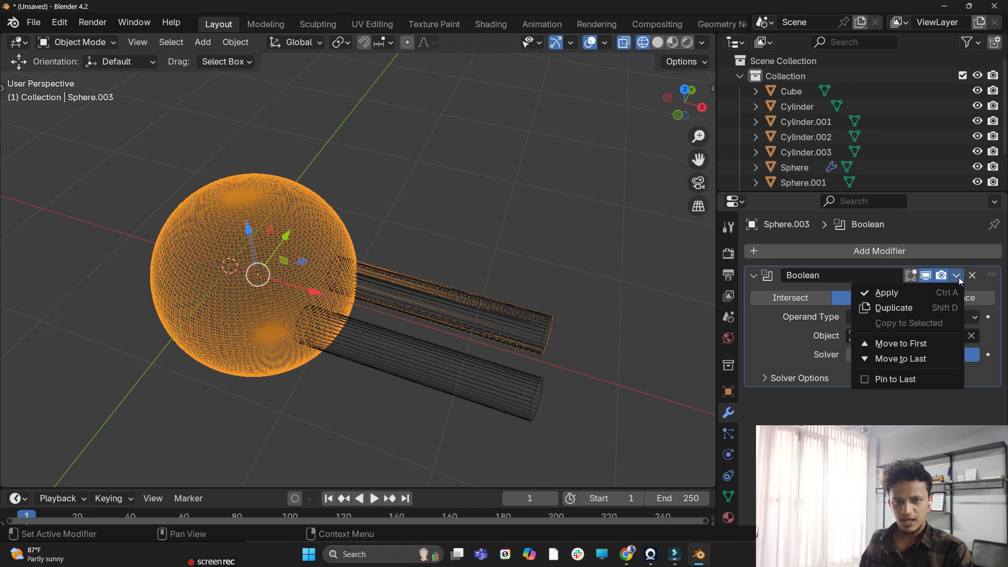
left_click(919, 294)
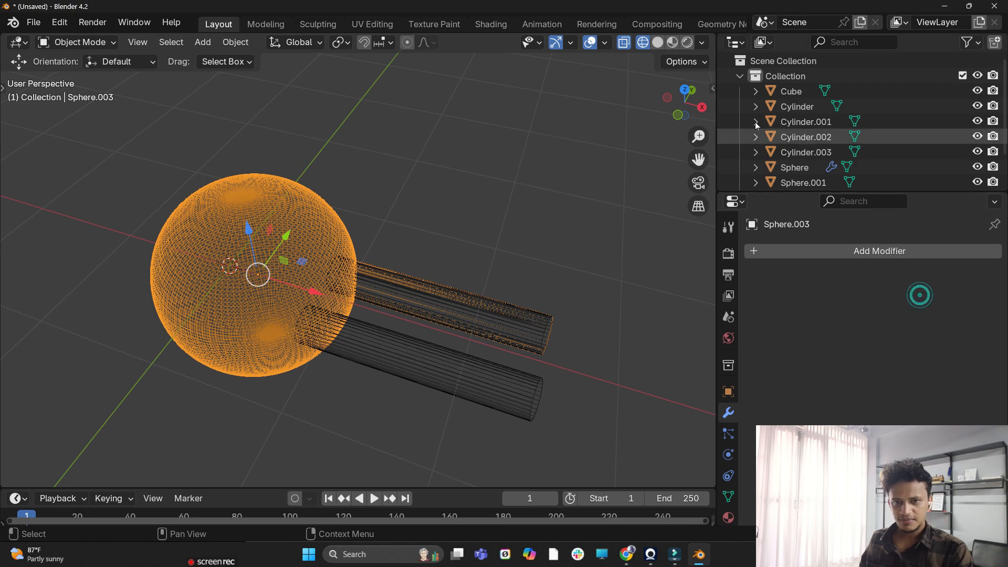
left_click(658, 44)
Move the second cylinder about 1.94 m along negative Y and the united sphere about 1.53 m along Y to inspect the merge
mouse_move(577, 137)
middle_mouse_down()
mouse_move(486, 237)
mouse_move(335, 347)
middle_mouse_up()
left_click(346, 338)
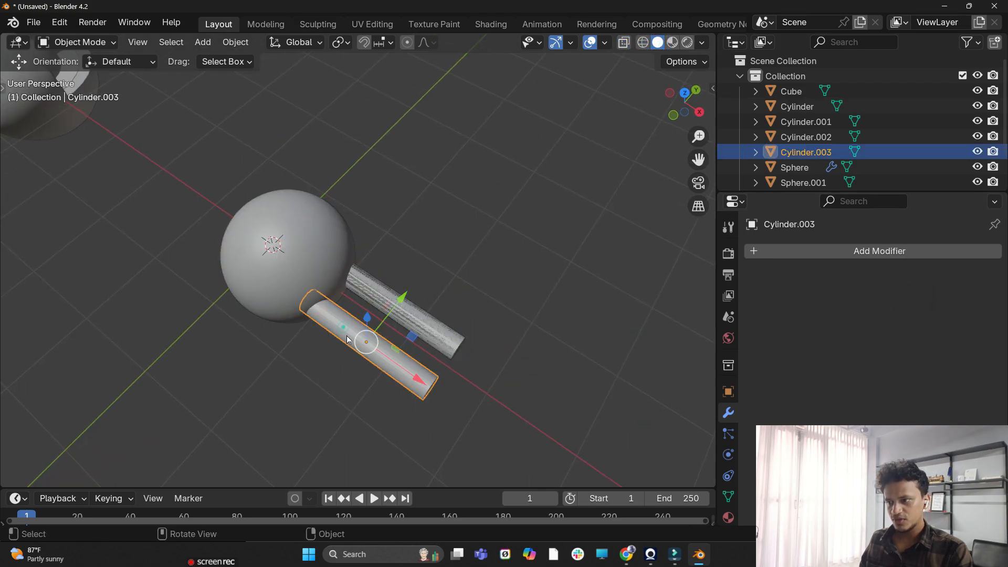
left_click_drag(401, 299, 269, 412)
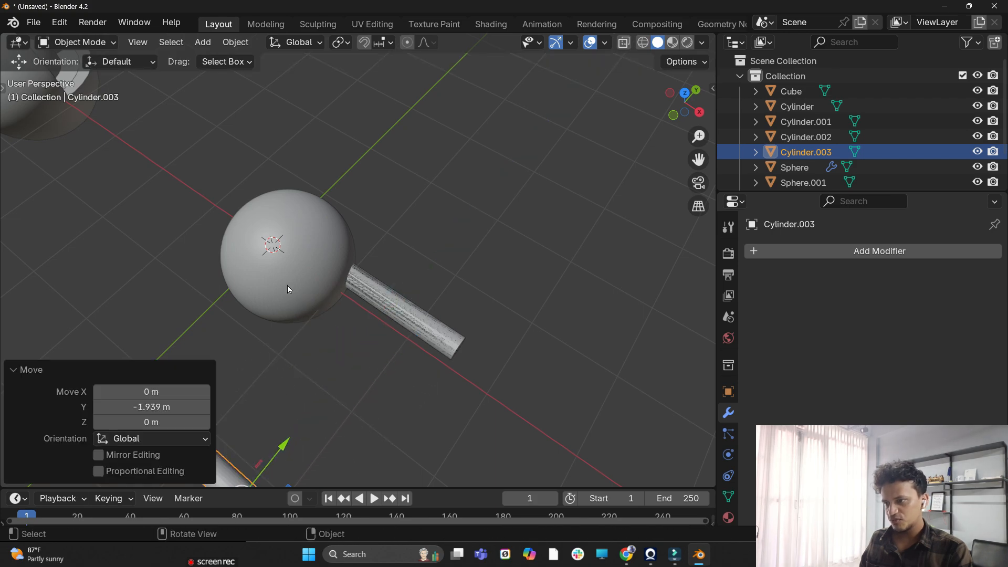
left_click(305, 258)
left_click_drag(334, 216, 426, 196)
middle_click_drag(425, 198, 464, 218)
middle_click_drag(272, 177, 420, 177)
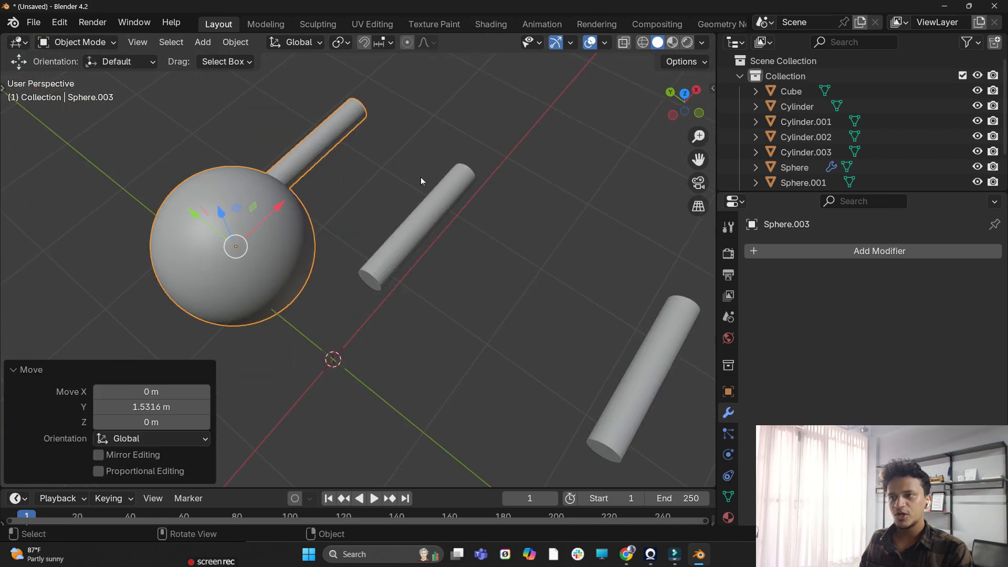
middle_click_drag(300, 240, 619, 299, "shift")
scroll(373, 316, "up", 2)
mouse_move(341, 362)
middle_mouse_down()
mouse_move(435, 325)
mouse_move(515, 330)
mouse_move(367, 228)
mouse_move(439, 348)
mouse_move(567, 304)
middle_mouse_up()
left_click(642, 42)
Undo the moves of the united sphere and the second cylinder
key("ctrl+z")
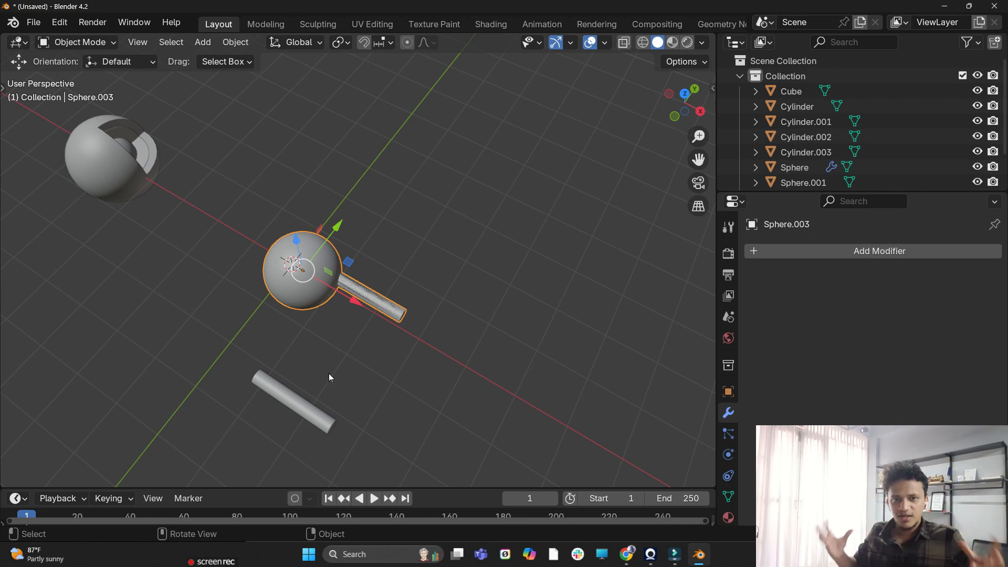
scroll(371, 403, "up", 2)
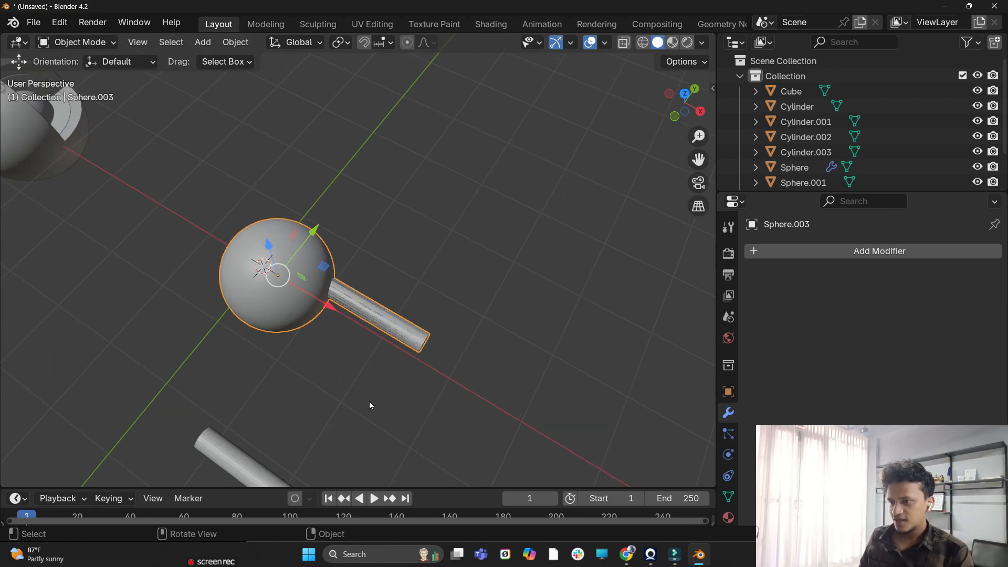
middle_click_drag(310, 382, 358, 313, "shift")
key("ctrl+z")
key("ctrl+z")
Unite the second cylinder with the sphere using a Boolean modifier set to Union, and apply the modifier
scroll(358, 313, "up", 2)
left_click(234, 222)
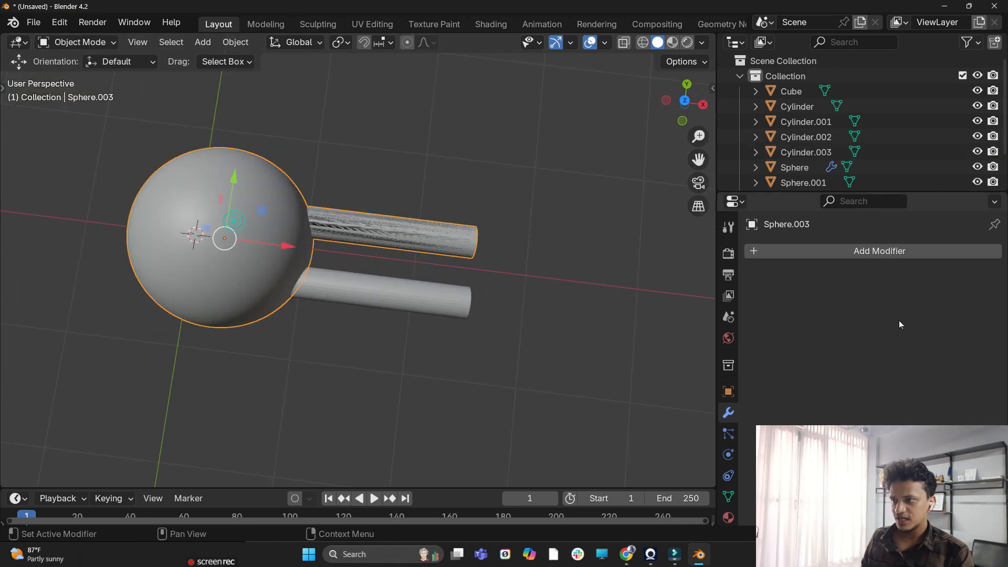
left_click(904, 253)
mouse_move(905, 257)
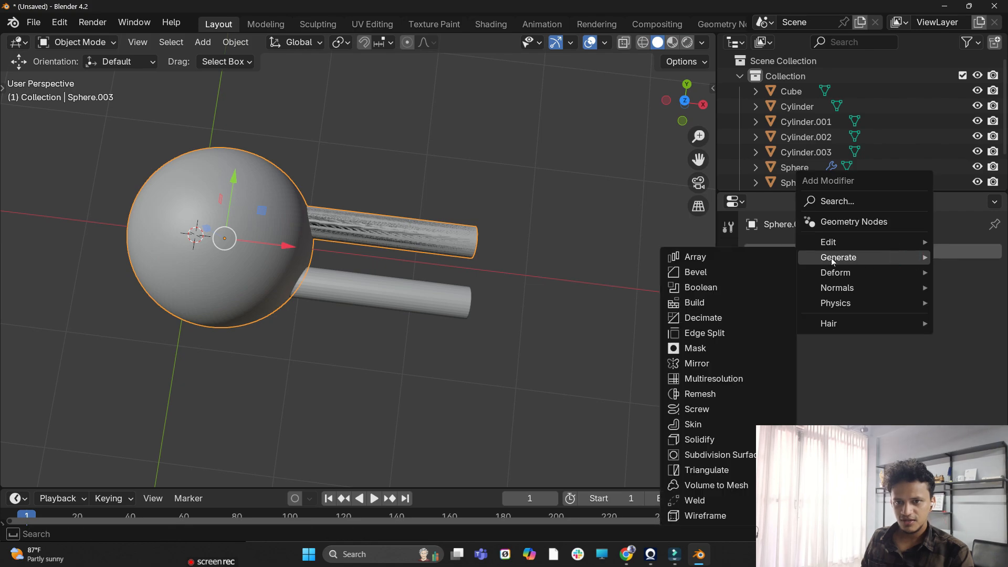
left_click(702, 287)
left_click(872, 297)
left_click(970, 335)
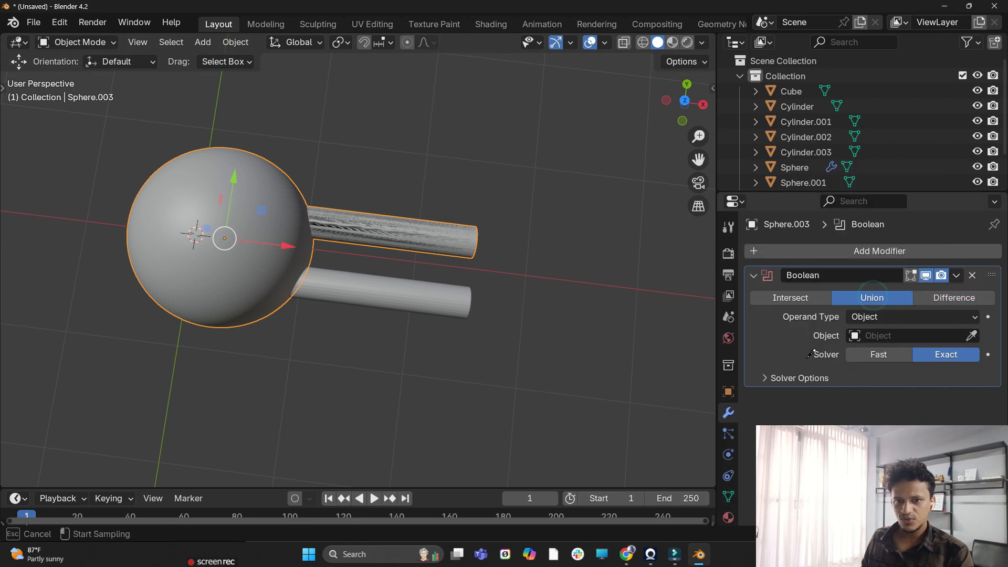
left_click(428, 298)
middle_click_drag(420, 349, 431, 341)
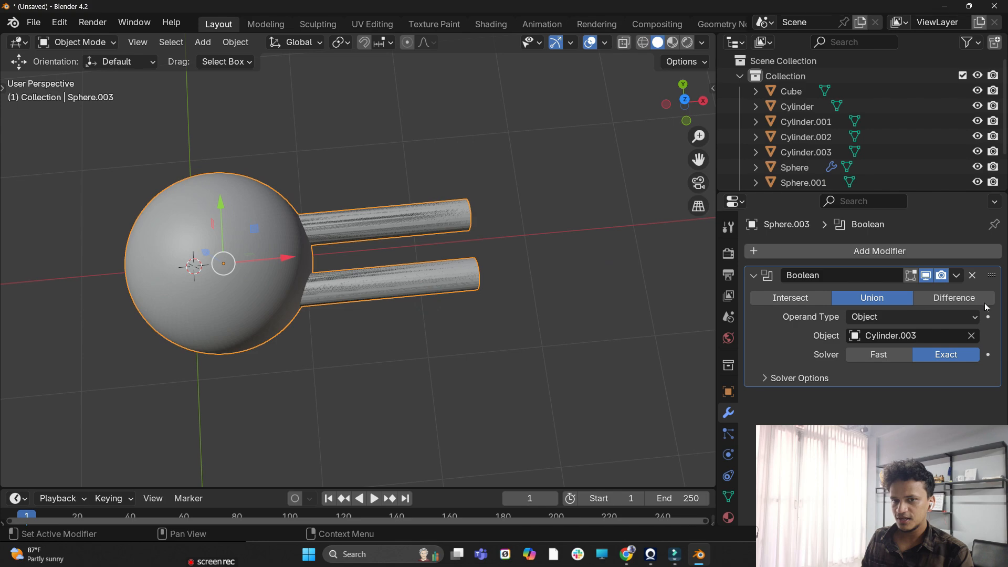
left_click(957, 275)
left_click(881, 290)
Move the united sphere clear of the original cylinders along negative Y and delete the two leftover cylinders
scroll(367, 294, "down", 4)
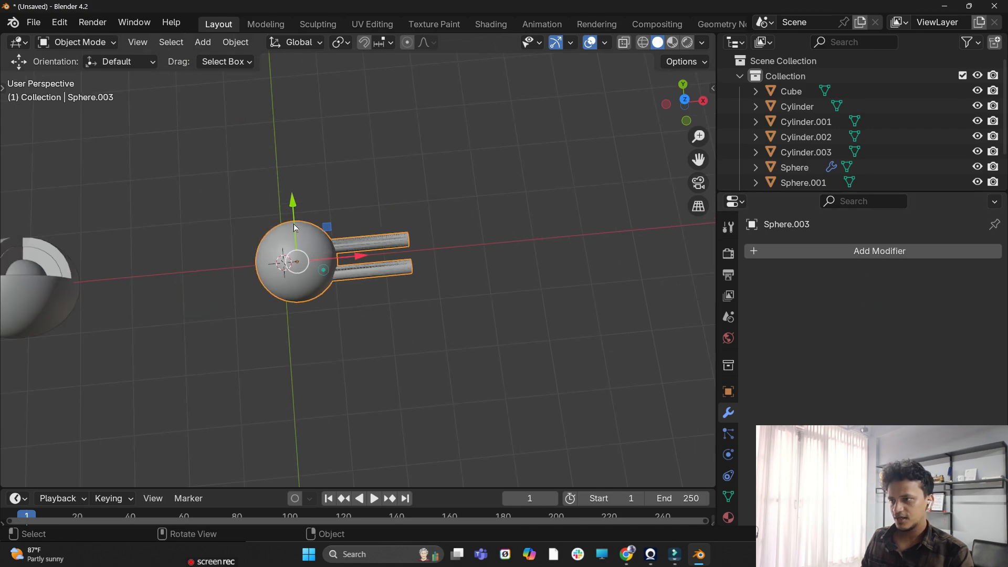
left_click_drag(293, 220, 303, 363)
middle_click_drag(376, 350, 348, 273)
left_click_drag(350, 266, 486, 162)
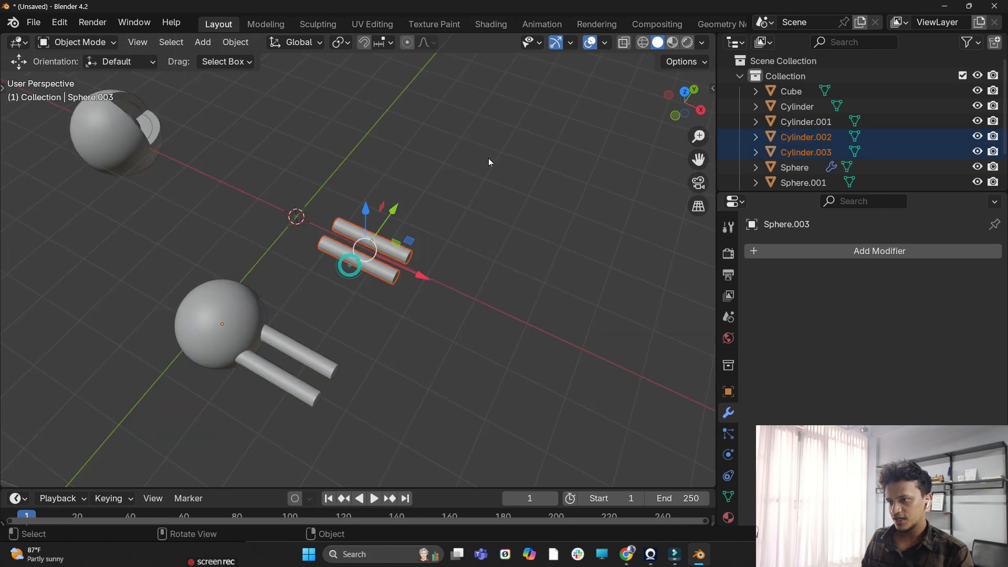
key("x")
left_click(486, 162)
Give the united sphere a new material with a cyan base color (hue 0.495, saturation 0.882) and display the scene in Material Preview
left_click(190, 316)
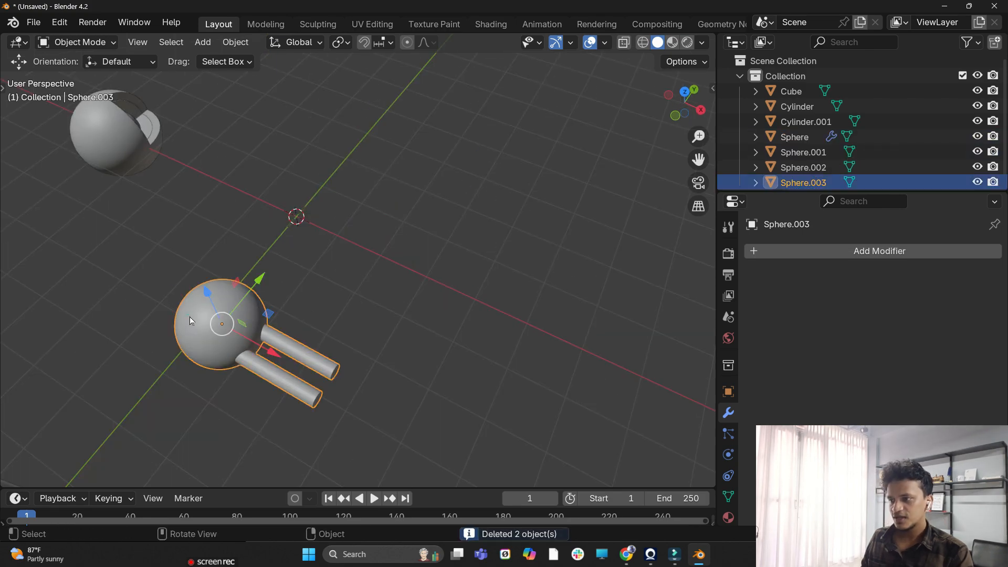
left_click(728, 516)
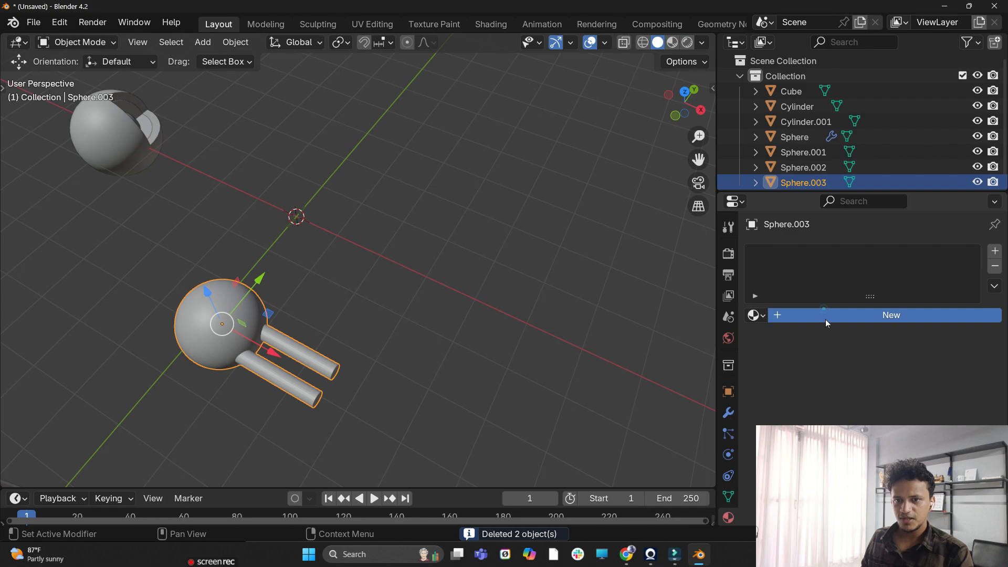
left_click(826, 317)
left_click(875, 406)
left_click(886, 191)
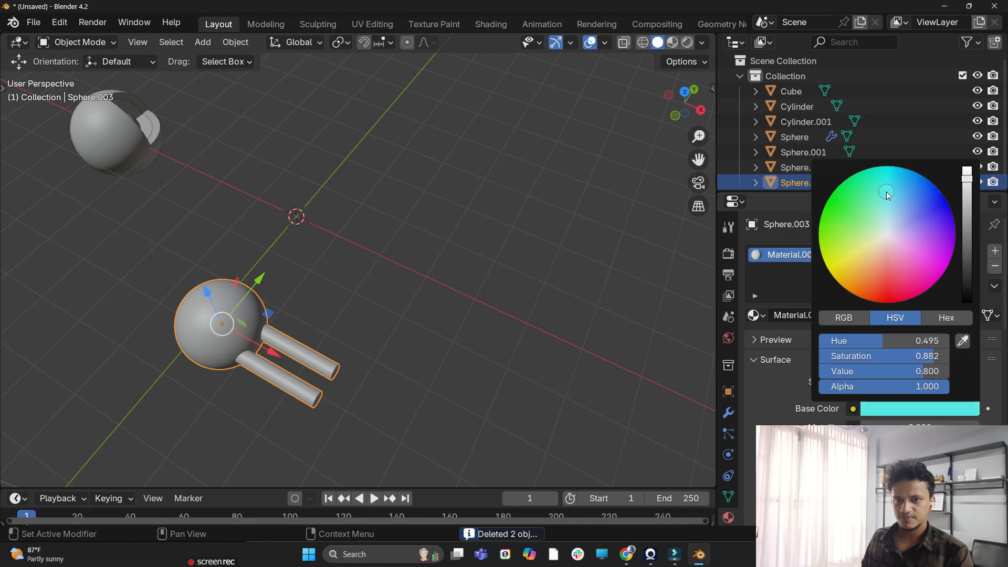
left_click(672, 44)
mouse_move(487, 279)
middle_mouse_down()
mouse_move(308, 275)
mouse_move(247, 255)
mouse_move(322, 342)
mouse_move(418, 400)
mouse_move(349, 362)
mouse_move(417, 299)
mouse_move(352, 302)
middle_mouse_up()
scroll(417, 300, "up", 2)
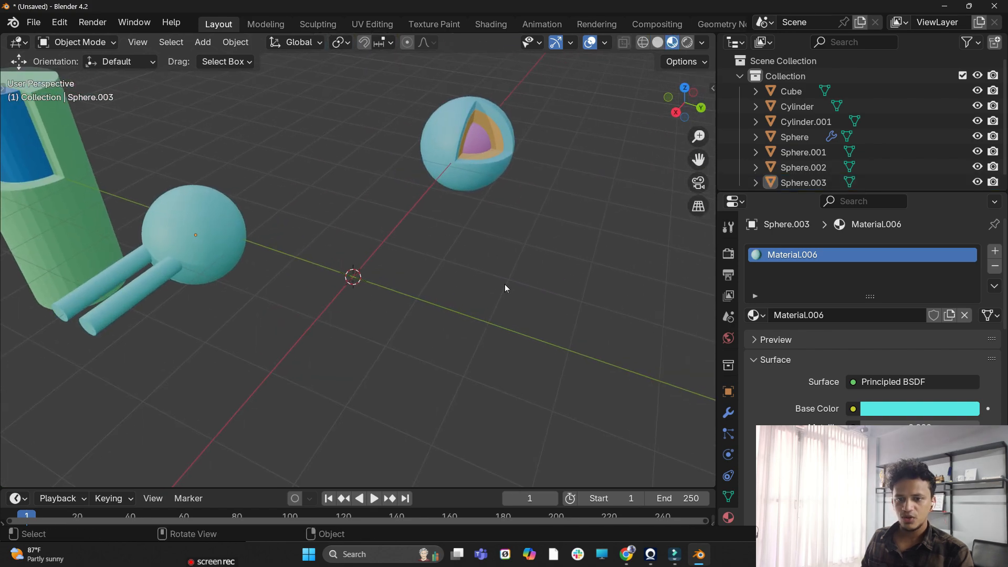
Add a UV sphere at the world origin with 100 segments, 100 rings and a 1 m radius
middle_click_drag(519, 298, 547, 311)
middle_click_drag(369, 334, 369, 321, "shift")
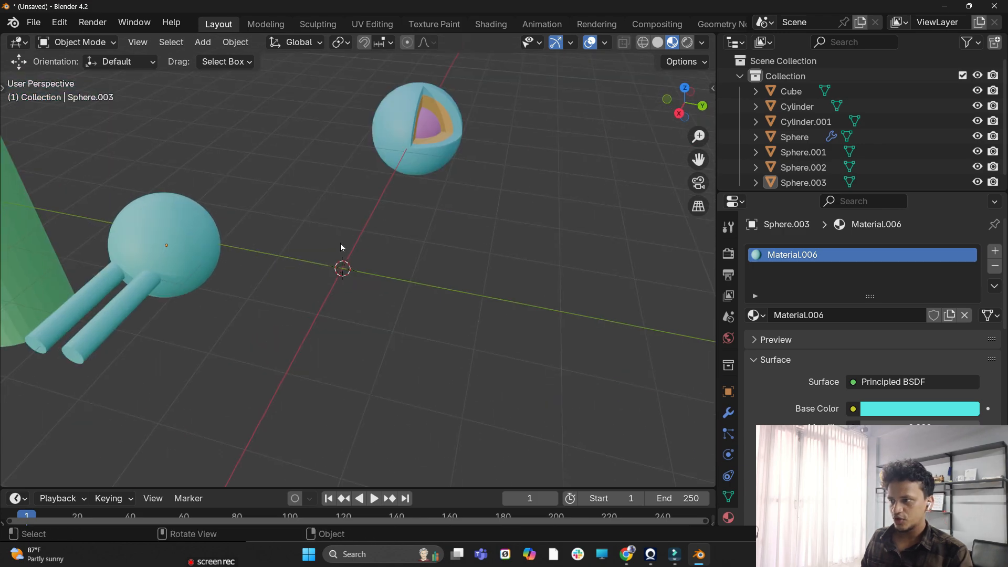
middle_click_drag(332, 246, 259, 326, "shift")
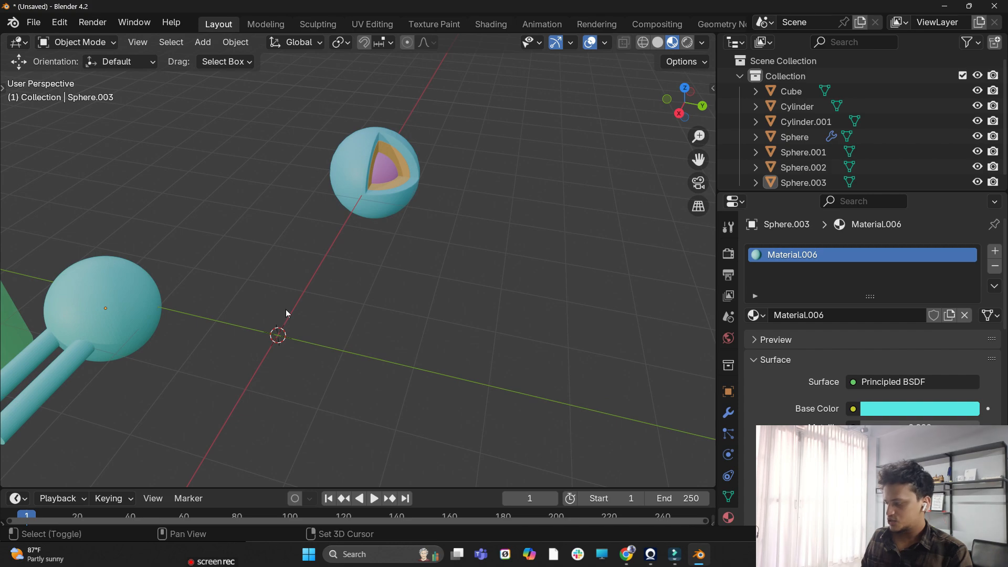
key("shift+a")
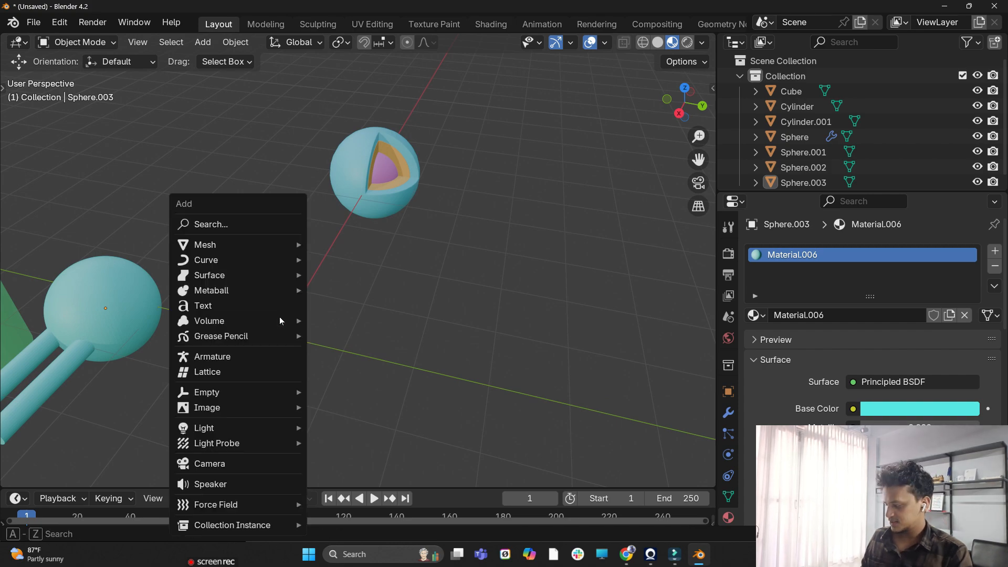
mouse_move(241, 246)
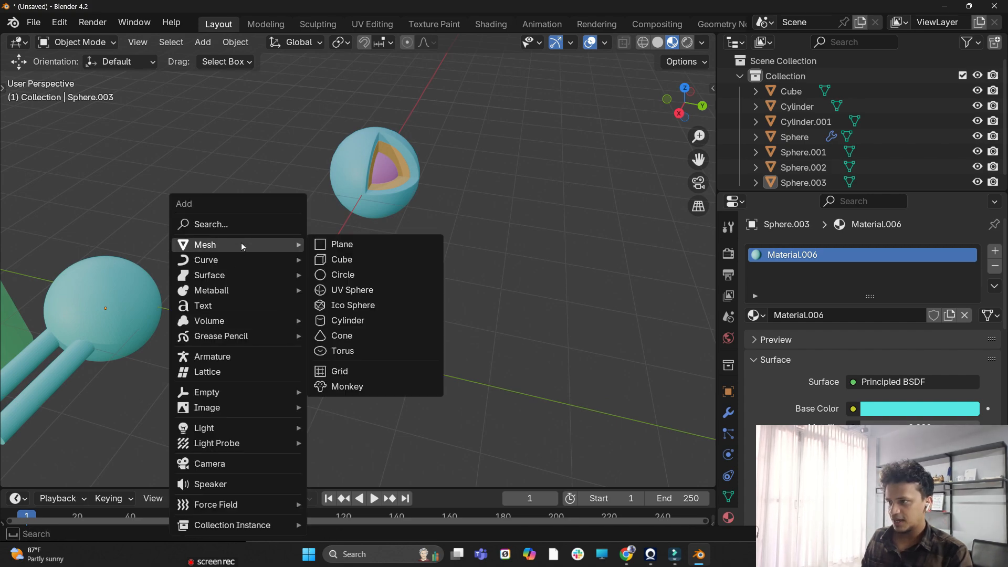
left_click(353, 292)
middle_click_drag(335, 335, 414, 266, "shift")
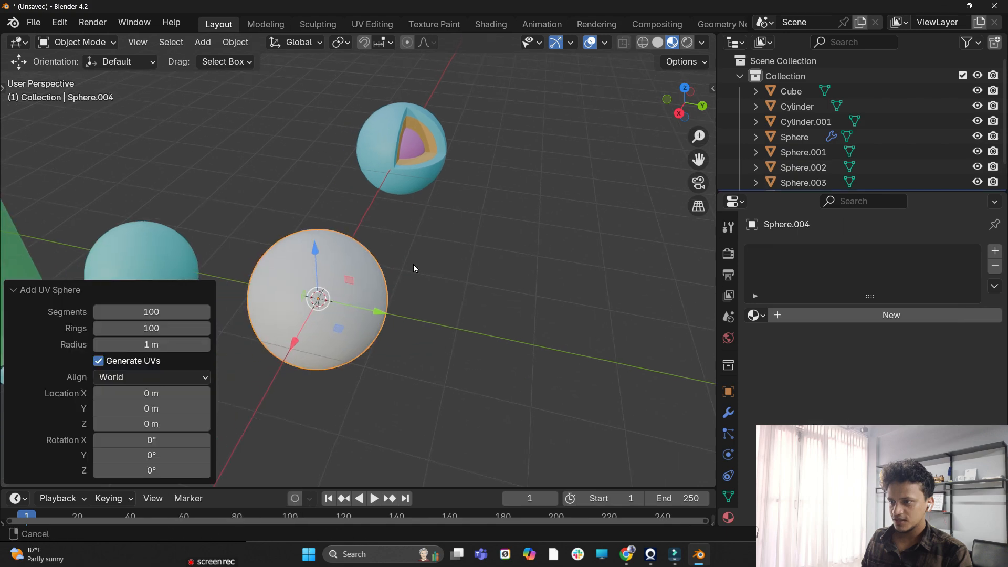
scroll(369, 237, "up", 2)
Duplicate the new sphere about 1.14 m along Y so the two overlap, and display the scene in wireframe
key("shift+d")
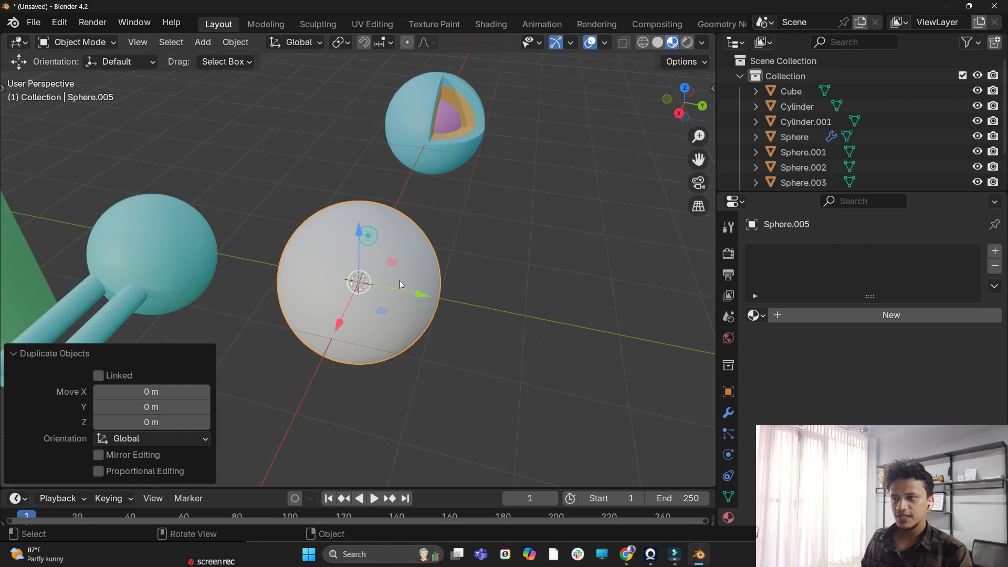
key("y")
left_click(507, 344)
left_click(643, 42)
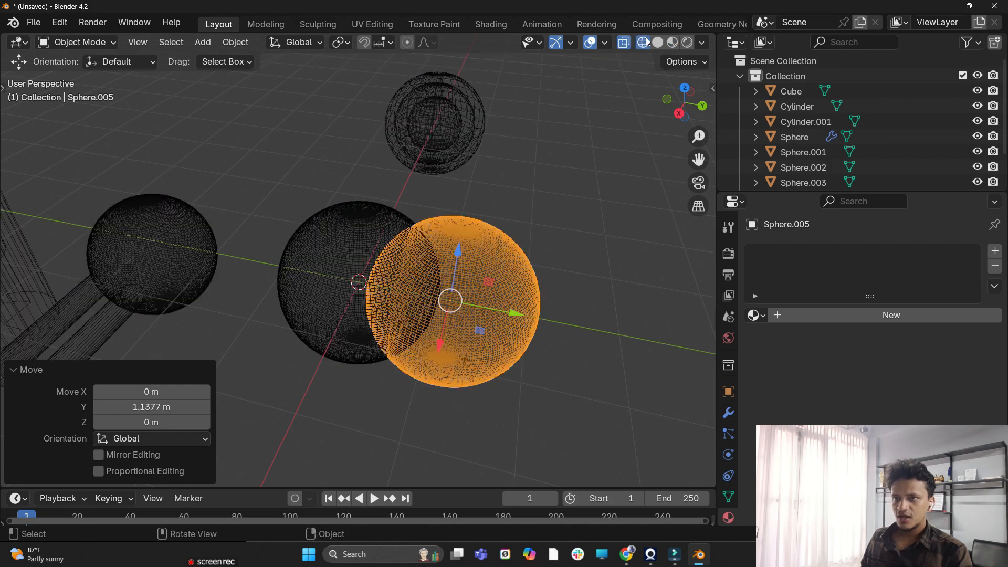
mouse_move(603, 184)
middle_mouse_down()
mouse_move(571, 289)
mouse_move(562, 171)
middle_mouse_up()
middle_click_drag(504, 219, 405, 332)
scroll(426, 234, "up", 4)
scroll(427, 239, "down", 5)
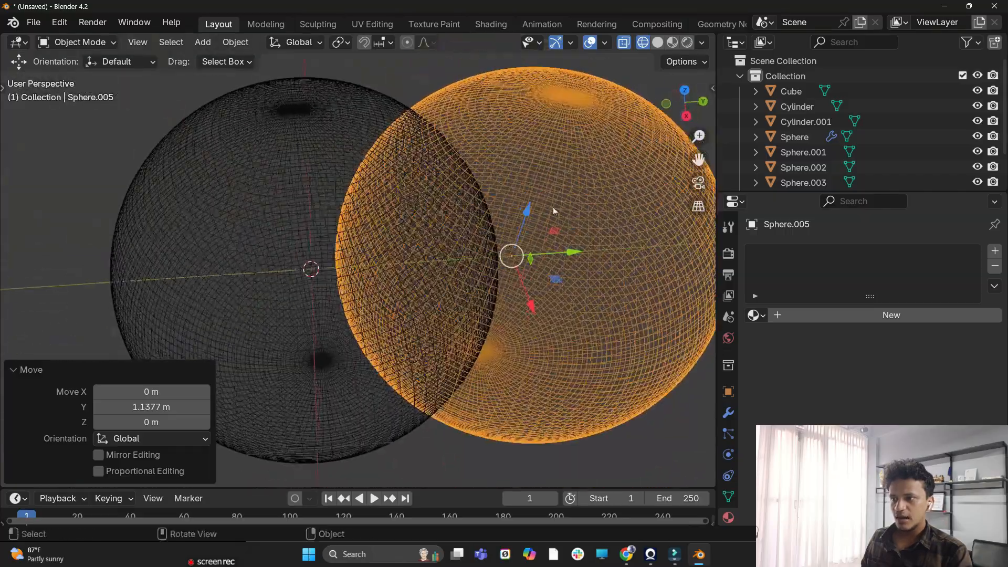
middle_click_drag(443, 255, 395, 345)
scroll(435, 379, "up", 3)
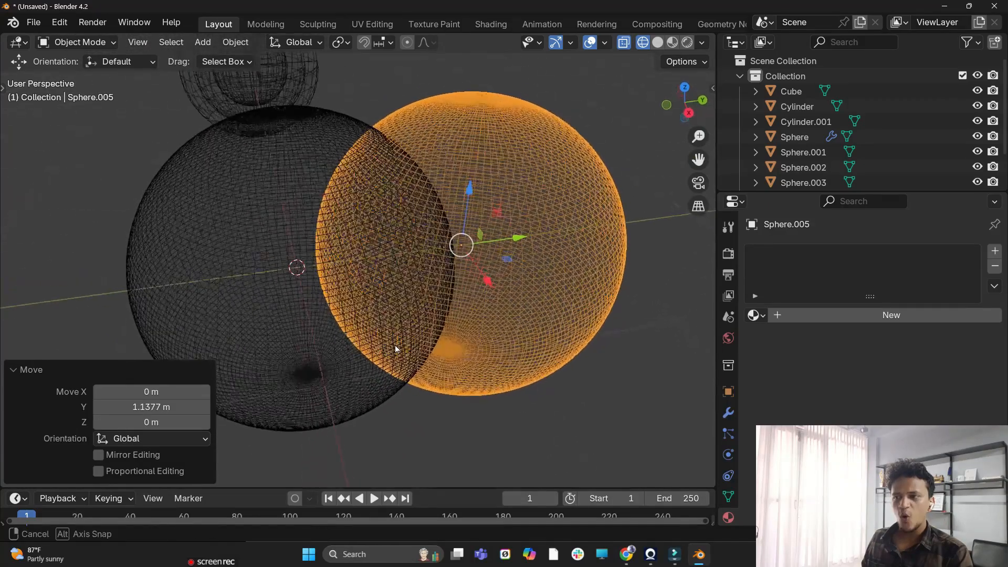
Outline the overlapping region of the two spheres with freehand annotations
left_click(4, 96)
left_click(26, 247)
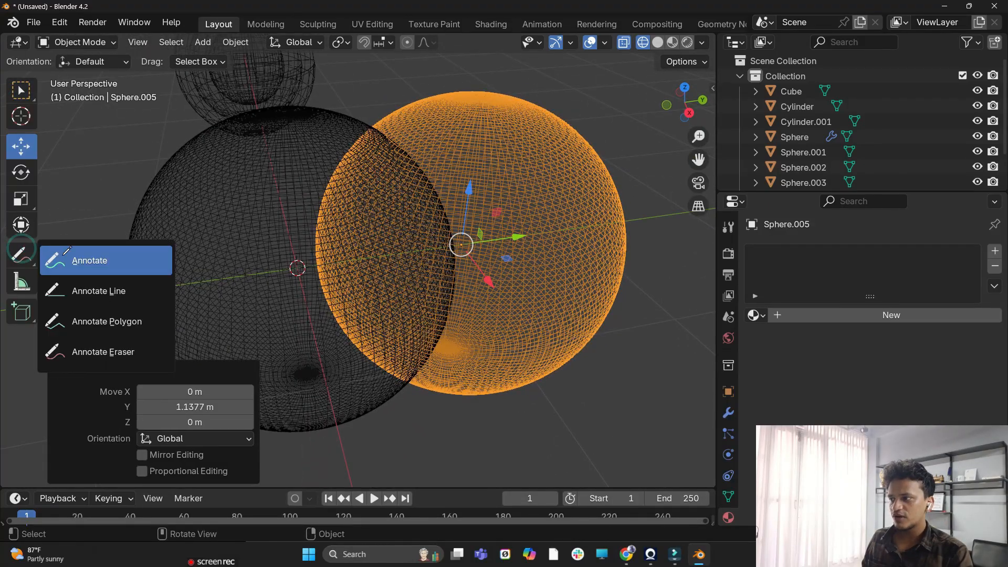
left_click(78, 260)
left_click_drag(392, 369, 340, 275)
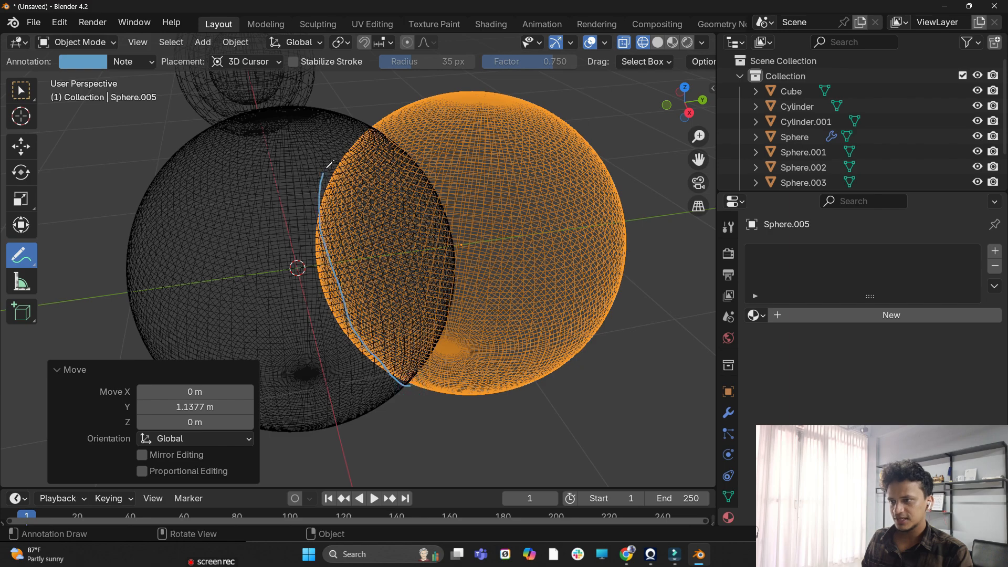
left_click_drag(407, 383, 407, 384)
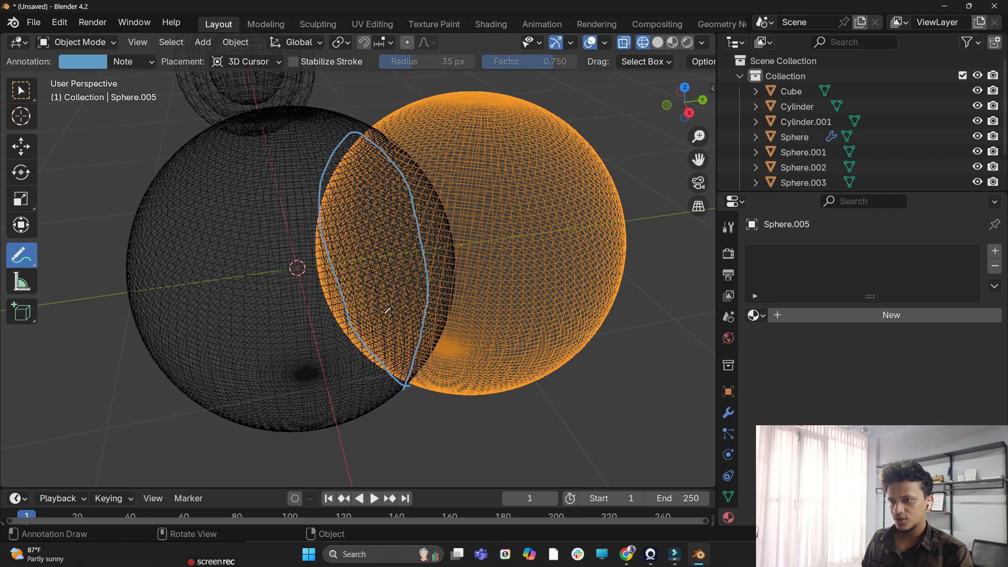
scroll(408, 384, "down", 3)
mouse_move(376, 311)
left_mouse_down()
mouse_move(445, 382)
mouse_move(432, 387)
left_mouse_up()
scroll(473, 403, "up", 1)
mouse_move(479, 406)
left_mouse_down()
mouse_move(486, 428)
mouse_move(512, 394)
mouse_move(596, 405)
mouse_move(586, 375)
left_mouse_up()
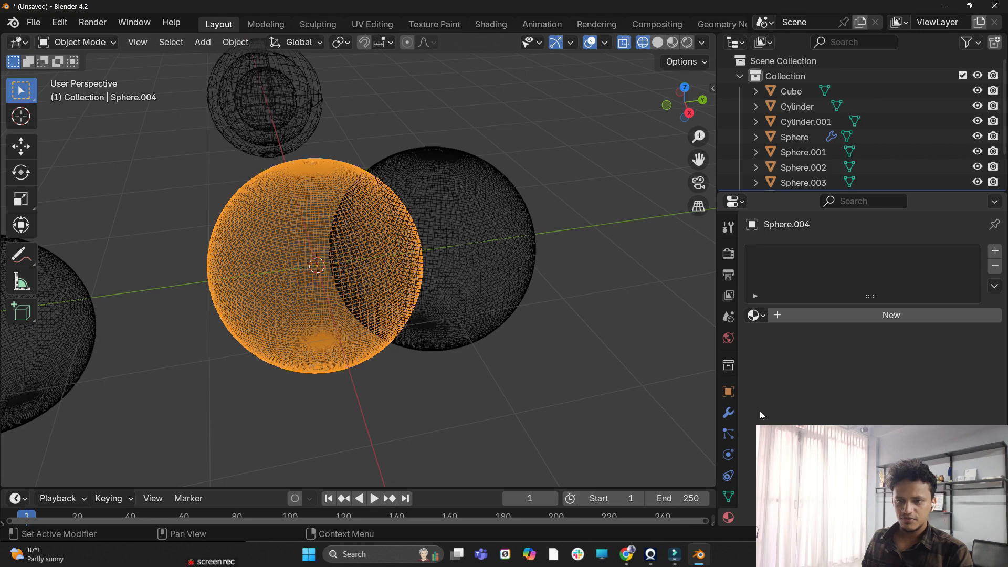
Add a Boolean modifier set to Difference to the sphere at the origin, using the overlapping duplicate as the object
left_click(728, 412)
left_click(838, 248)
mouse_move(808, 250)
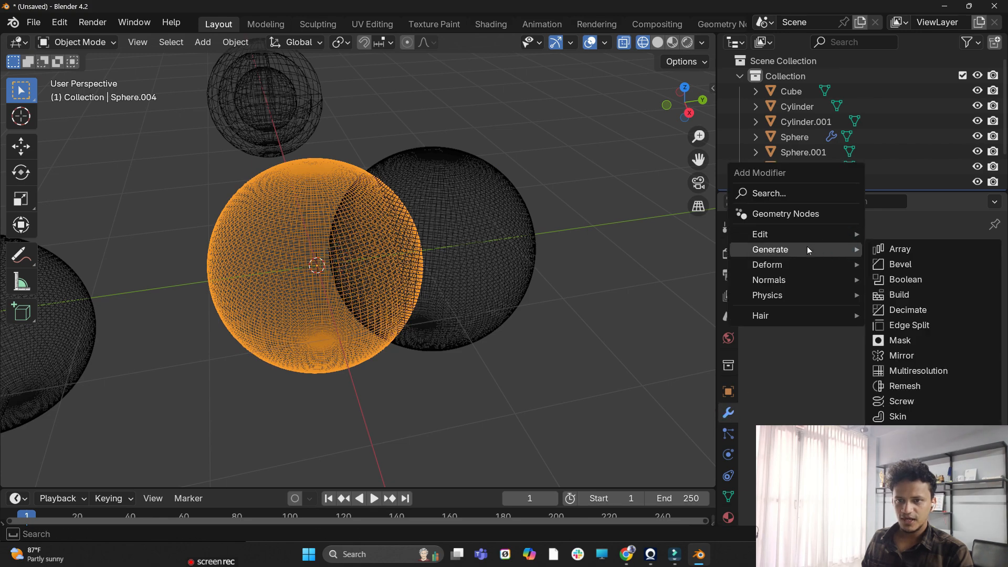
left_click(902, 280)
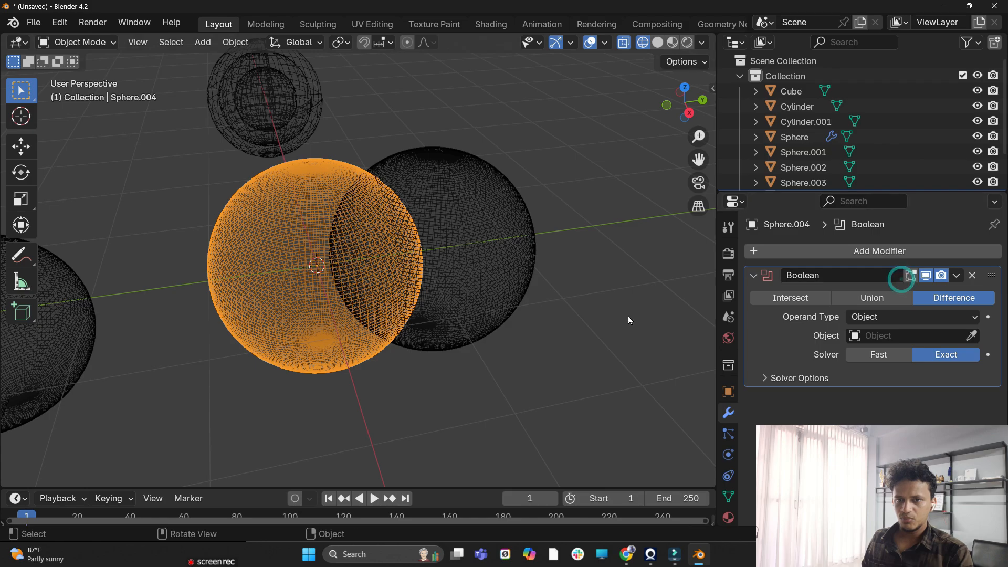
left_click(972, 335)
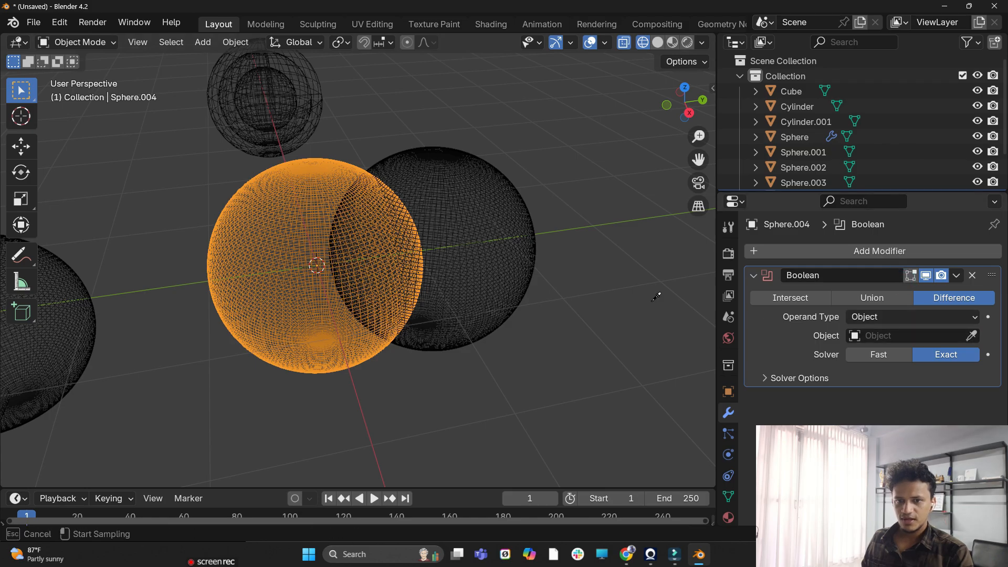
left_click(491, 220)
middle_click_drag(490, 219, 415, 107)
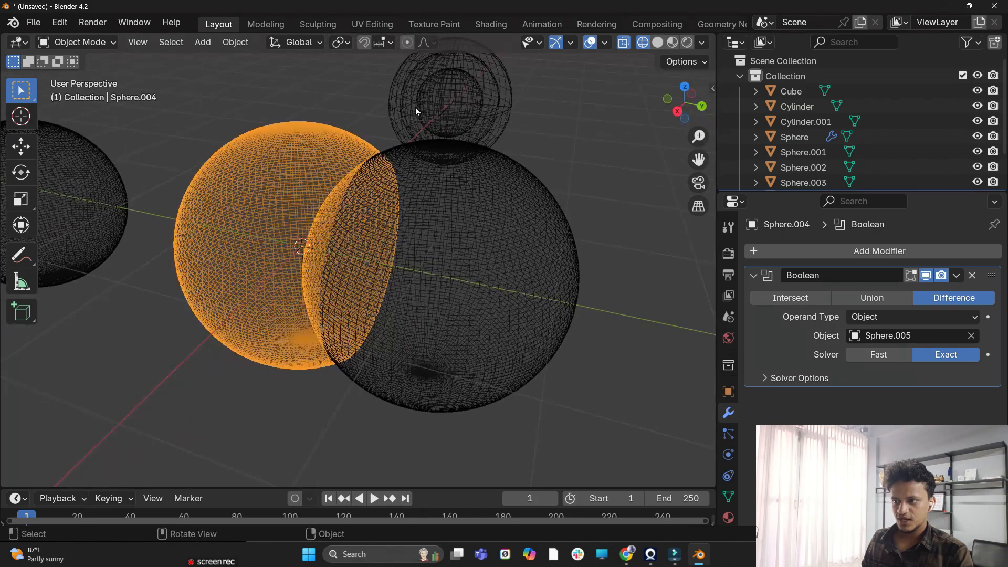
middle_click_drag(430, 416, 653, 80)
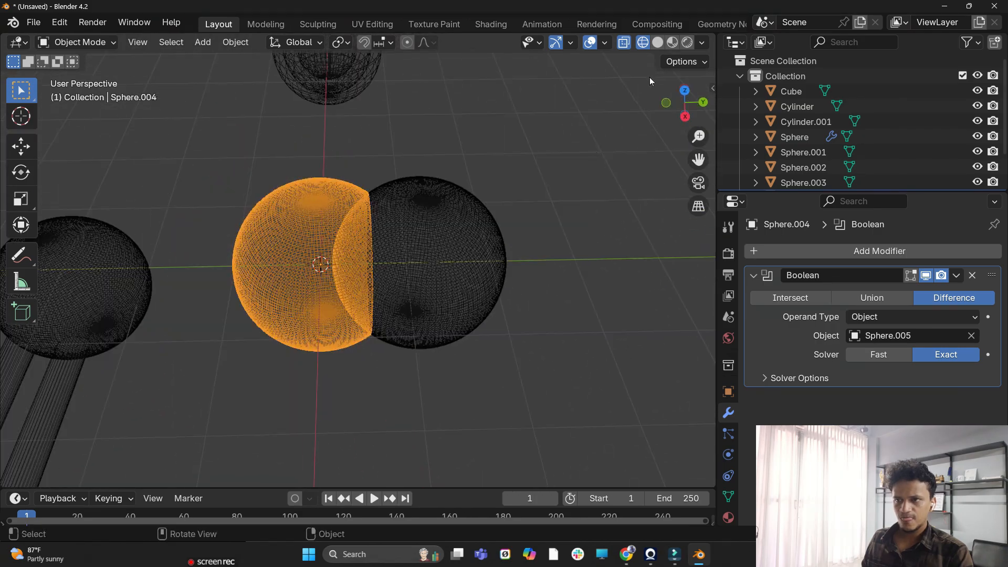
left_click(956, 275)
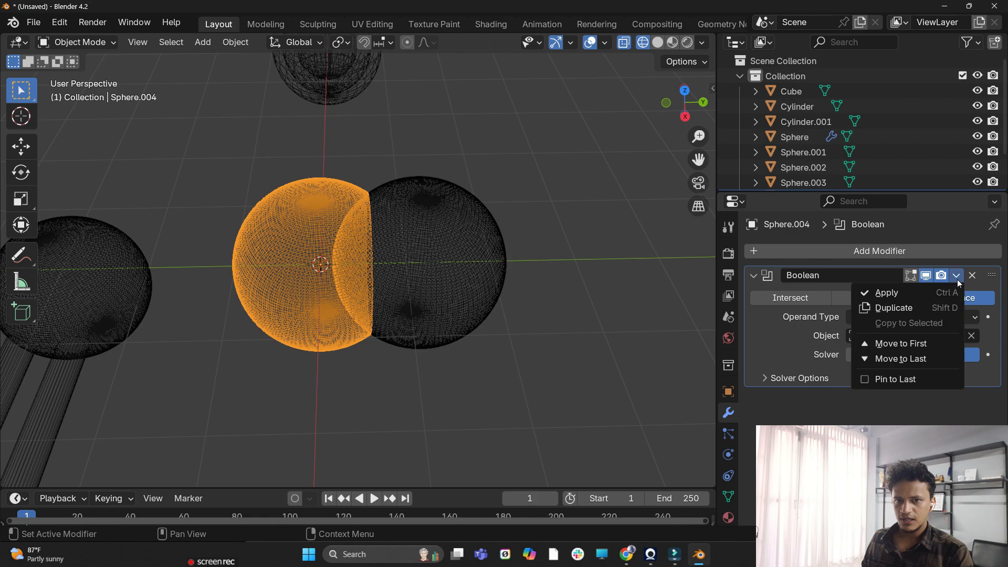
left_click(924, 291)
key("ctrl+z")
Switch the sphere's Boolean operation to Intersect and apply the modifier
left_click(790, 297)
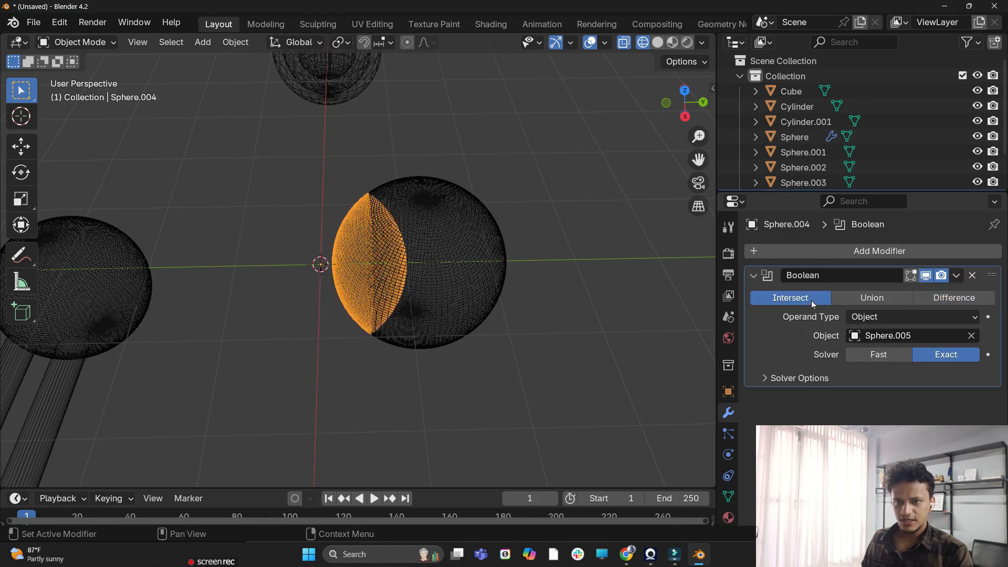
middle_click_drag(619, 311, 380, 220)
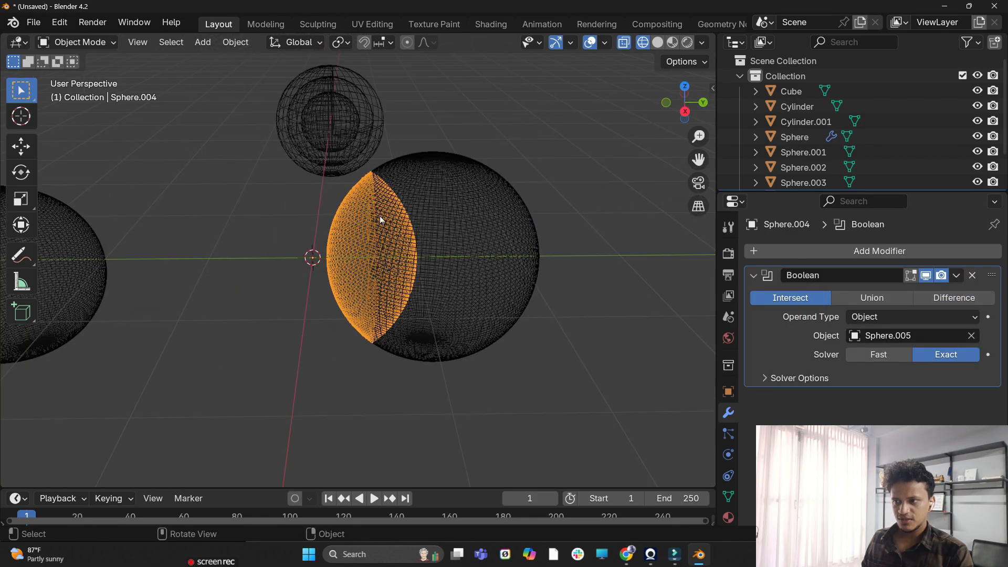
middle_click_drag(358, 349, 349, 329)
middle_click_drag(380, 190, 471, 274)
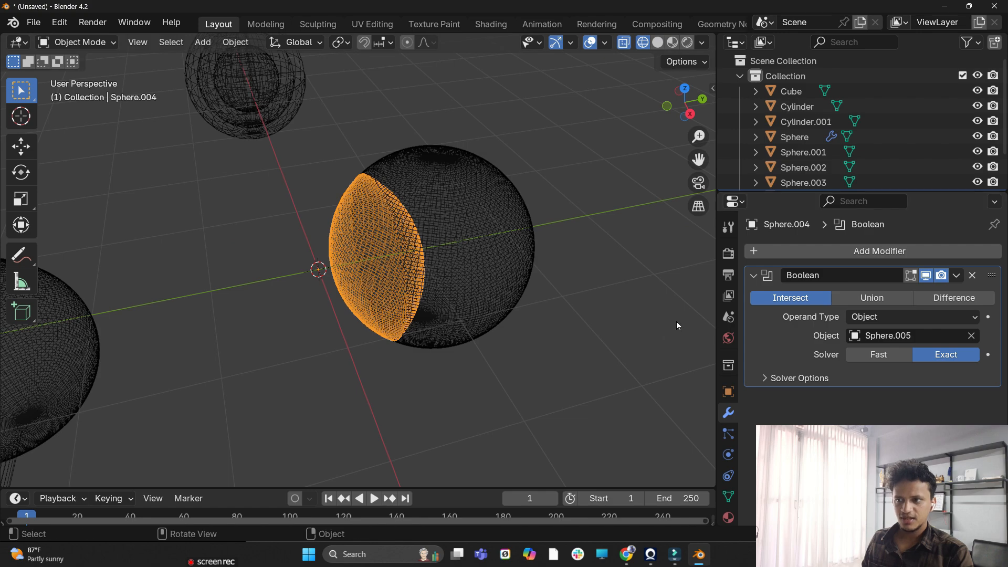
left_click(956, 275)
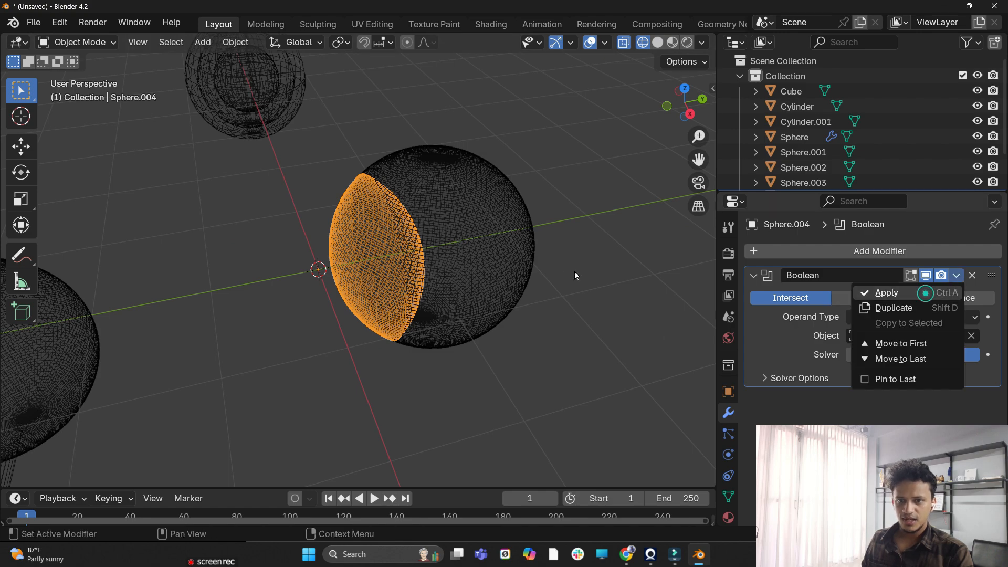
Move the duplicate sphere about 1.79 m along Y away from the intersection piece and display the scene in solid shading
left_click(496, 248)
key("shift+space")
key("g")
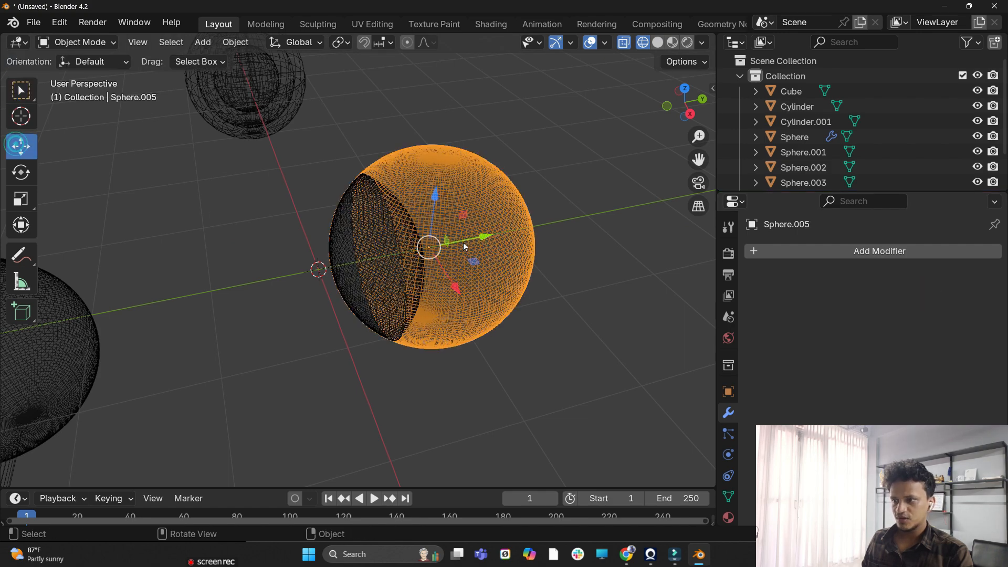
left_click_drag(463, 243, 659, 137)
left_click(657, 45)
scroll(344, 318, "down", 5)
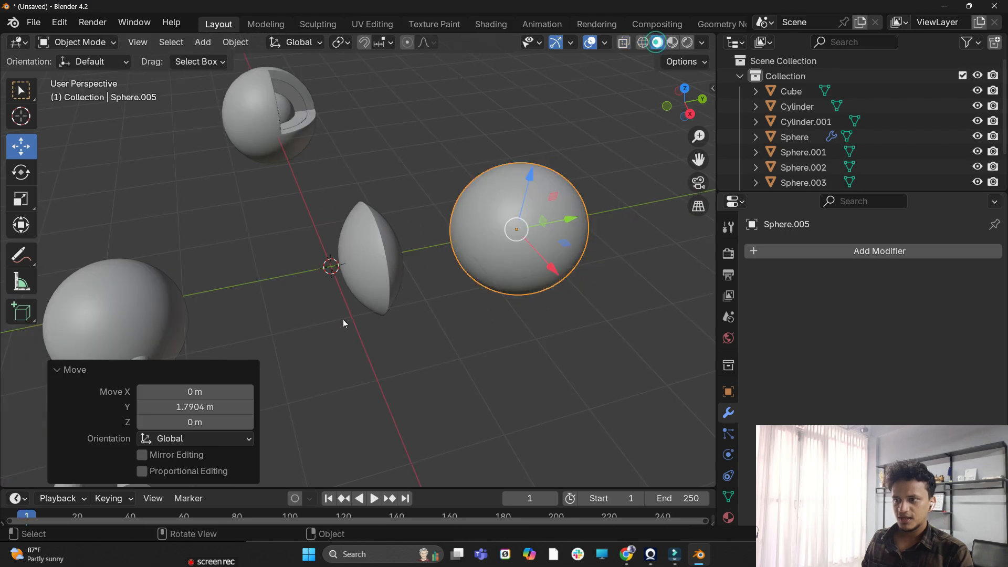
Duplicate the full sphere and place the copy in the open space beside the intersection piece
mouse_move(378, 318)
middle_mouse_down()
mouse_move(349, 259)
mouse_move(413, 341)
middle_mouse_up()
middle_click_drag(421, 291, 362, 245, "shift")
middle_click_drag(359, 174, 531, 346, "shift")
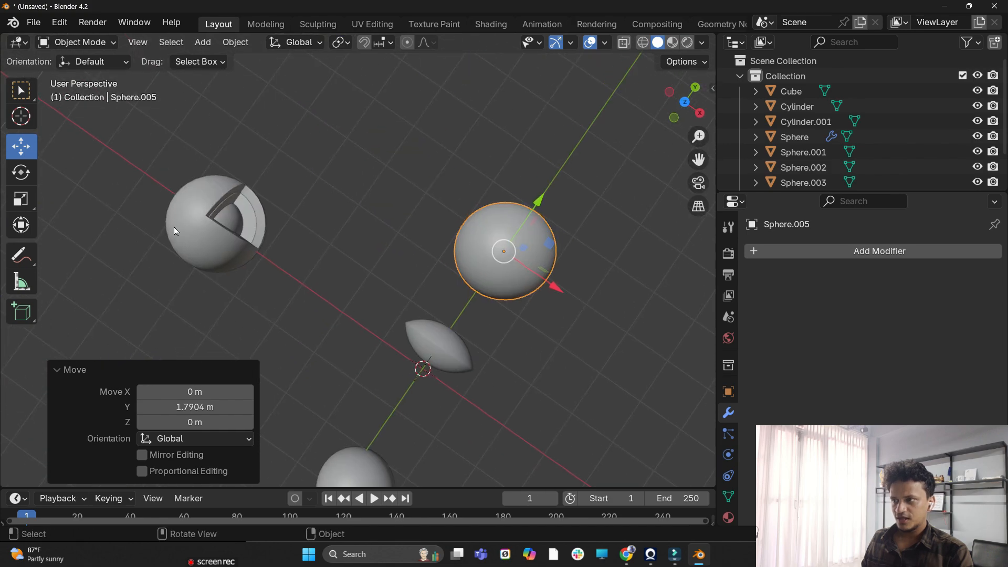
scroll(553, 365, "down", 1)
middle_click_drag(482, 306, 244, 116, "shift")
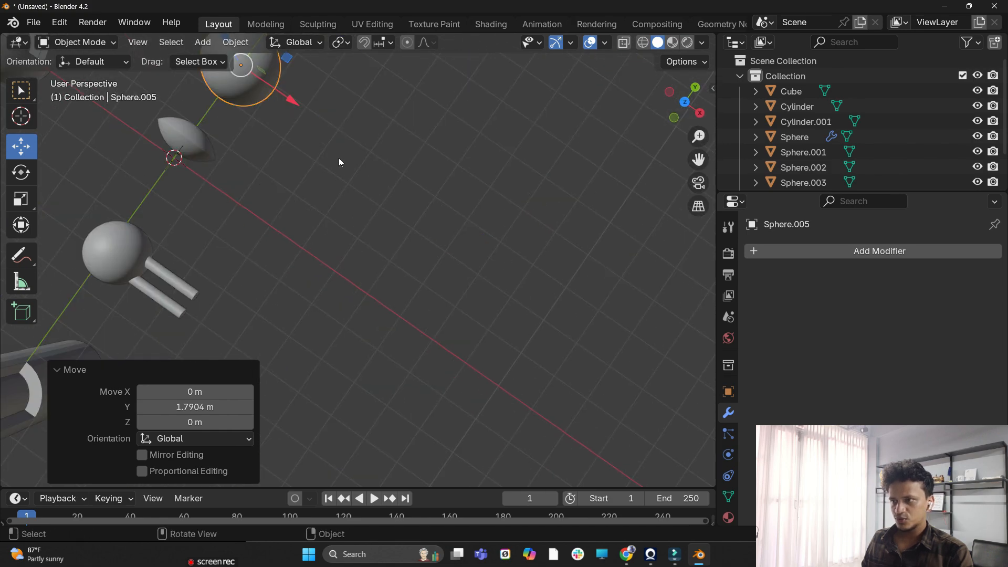
middle_click_drag(338, 157, 347, 229, "shift")
key("shift+d")
left_click(387, 187)
Duplicate the new sphere and move the copy about -1.03 m along Y so the two spheres overlap
middle_click_drag(406, 173, 398, 302, "shift")
key("shift+d")
left_click(398, 303)
left_click_drag(500, 263, 444, 276)
Add a Boolean modifier set to Difference to the newest sphere, using the overlapping sphere as the object, and apply it
scroll(435, 291, "up", 5)
middle_click_drag(427, 305, 414, 279)
scroll(412, 267, "down", 2)
middle_click_drag(415, 279, 433, 299)
left_click(875, 251)
left_click(847, 250)
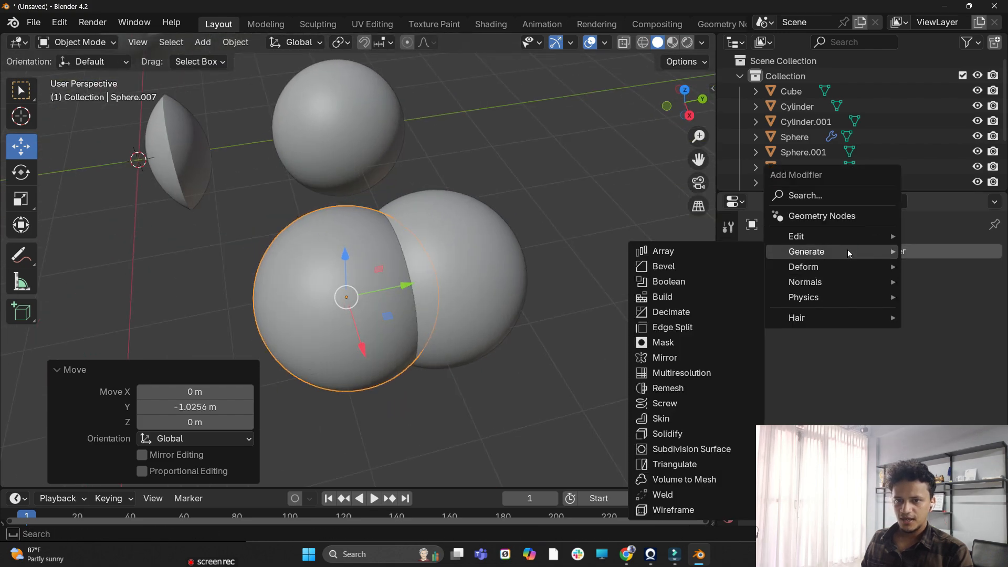
left_click(698, 282)
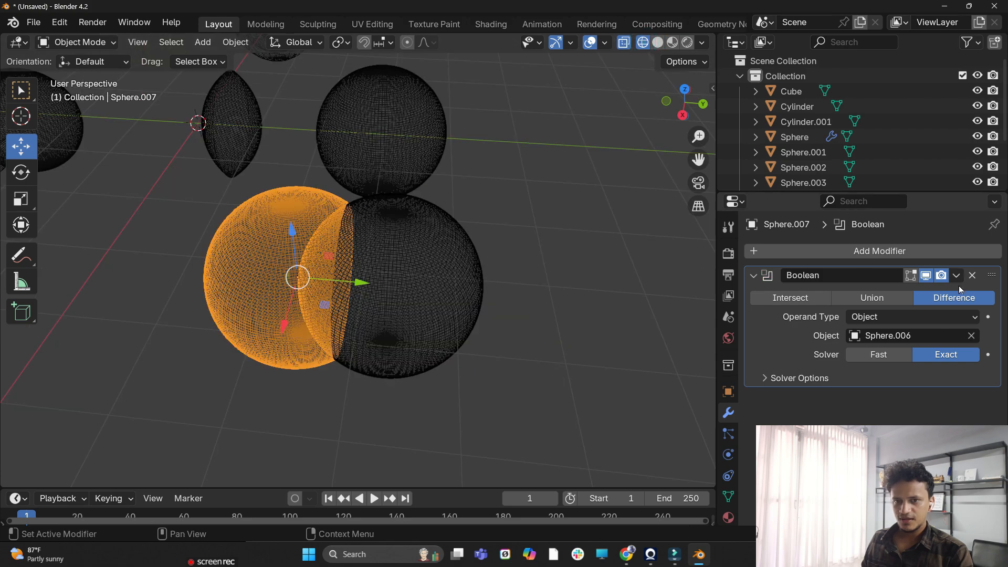
left_click(956, 277)
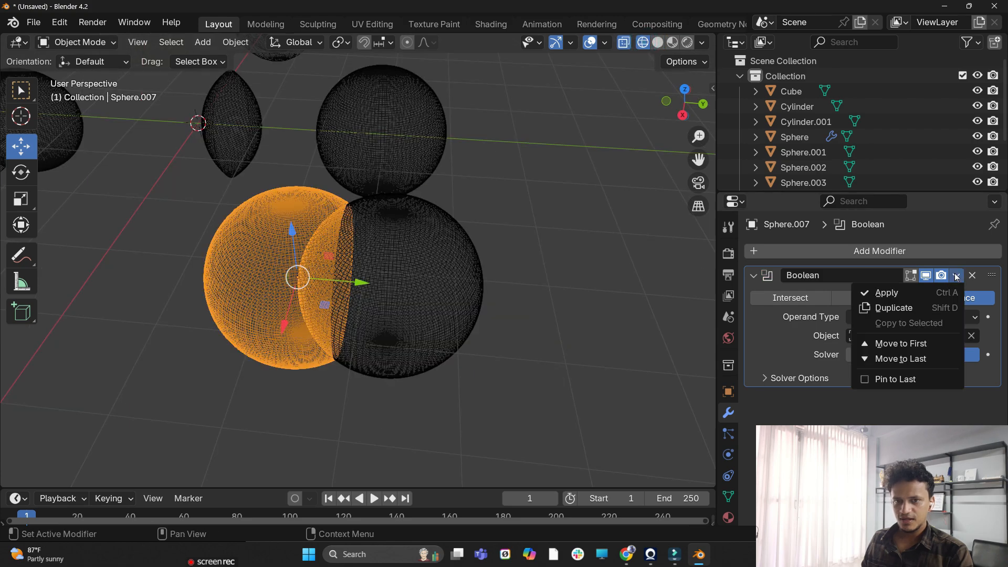
left_click(925, 292)
Delete the overlapping cutter sphere and display the scene in solid shading
left_click(421, 285)
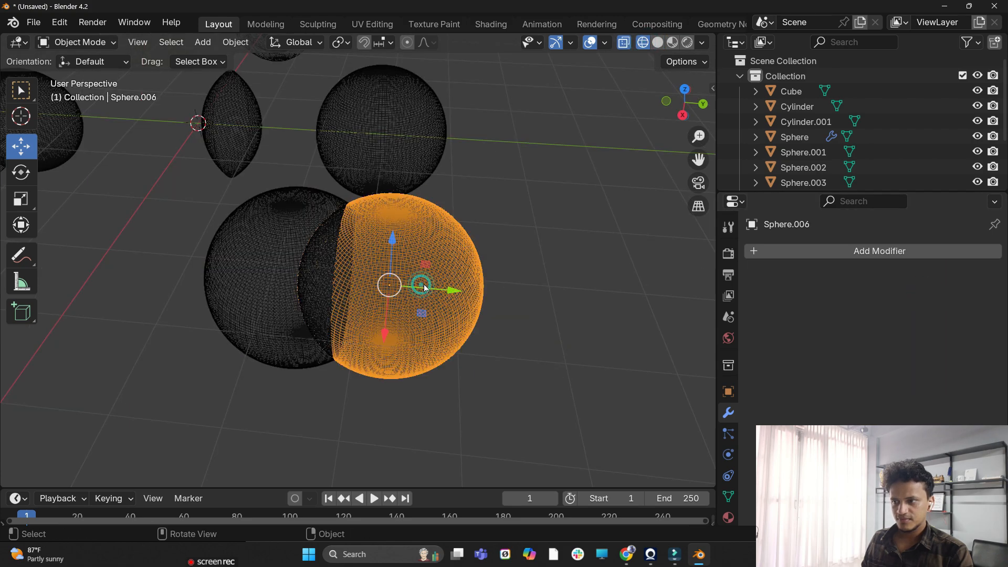
left_click_drag(424, 287, 593, 314)
key("x")
left_click(591, 313)
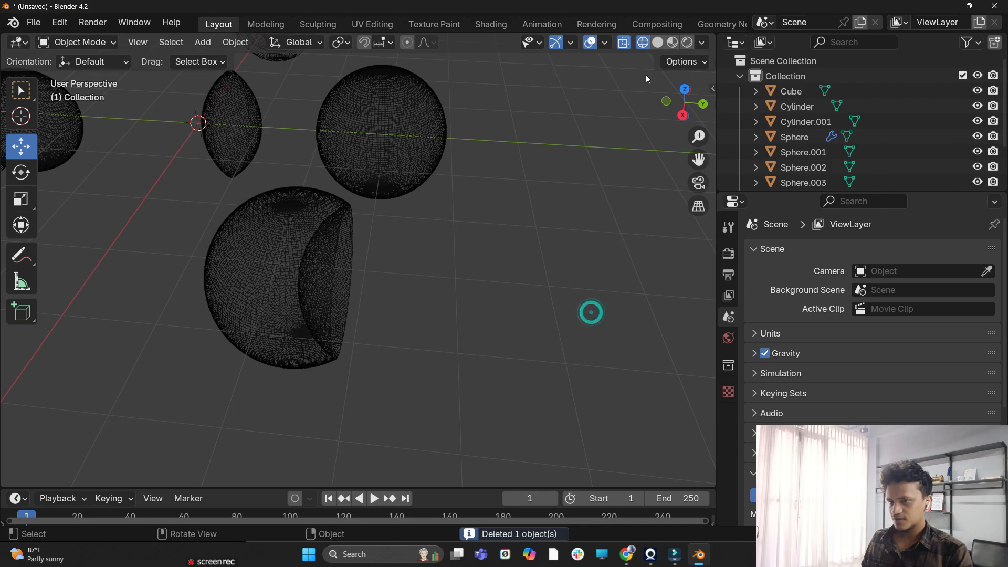
left_click(658, 42)
Move the lens-shaped intersection piece along X and Y to line it up beside the hollowed sphere
mouse_move(478, 326)
middle_mouse_down()
mouse_move(381, 272)
mouse_move(355, 399)
middle_mouse_up()
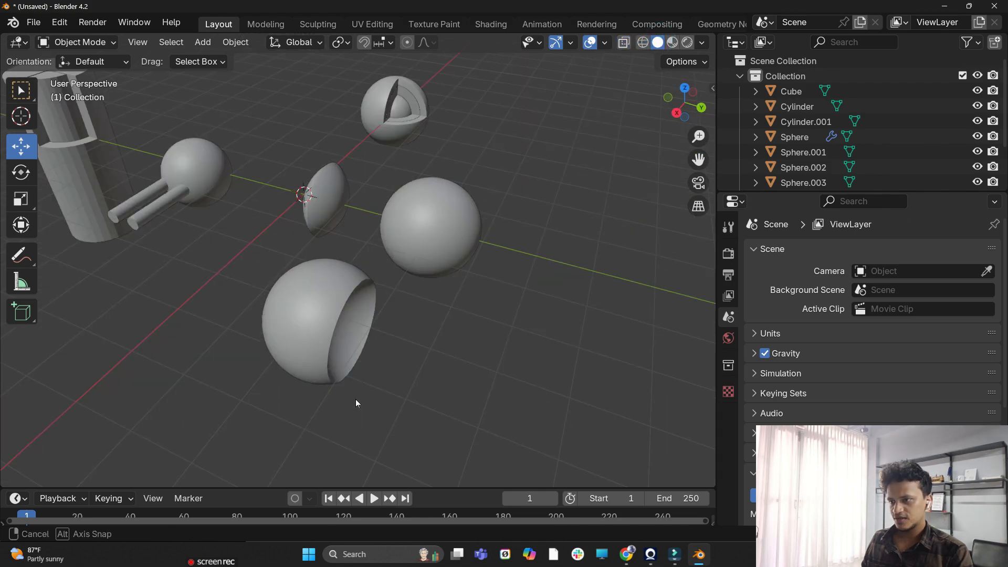
scroll(353, 363, "up", 1)
middle_click_drag(352, 363, 314, 244)
scroll(522, 354, "down", 3)
middle_click_drag(523, 355, 373, 200)
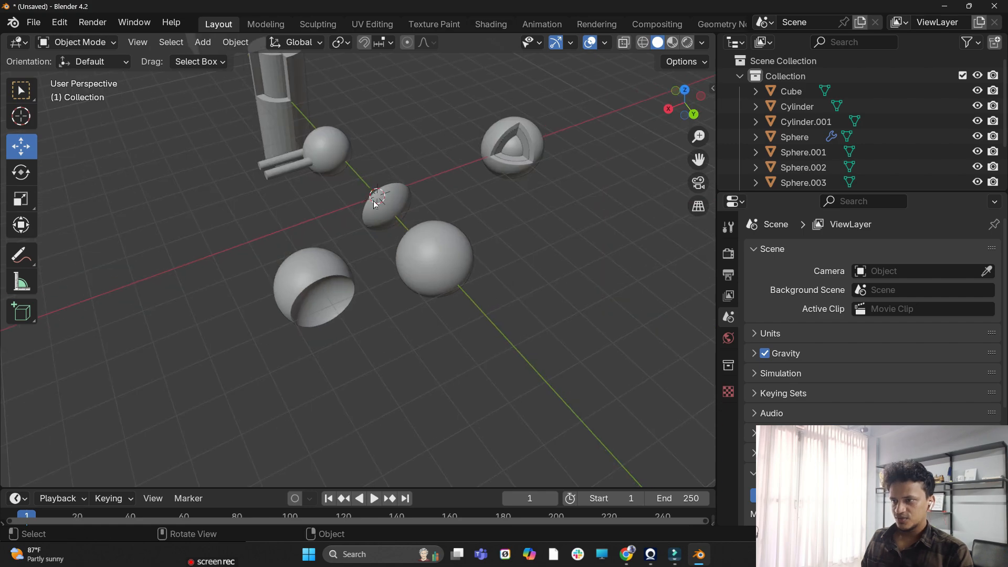
left_click(373, 201)
middle_click_drag(404, 273, 638, 250, "shift")
left_click_drag(558, 187, 390, 259)
left_click_drag(460, 288, 497, 334)
Move the remaining full sphere along X and Y to the far side of the intersection piece
middle_click_drag(480, 315, 541, 270)
middle_click_drag(477, 266, 491, 289)
scroll(383, 290, "down", 3)
middle_click_drag(438, 248, 463, 270)
left_click(500, 254)
left_click_drag(485, 251, 254, 384)
left_click_drag(296, 377, 312, 399)
Duplicate the full sphere and move the copy about 1.2 m along Y so it overlaps the original
key("shift+d")
right_click(288, 354)
middle_click_drag(319, 375, 383, 325)
Add a Boolean modifier set to Union to the duplicate sphere, using the overlapping original as the object, and apply it
left_click(792, 252)
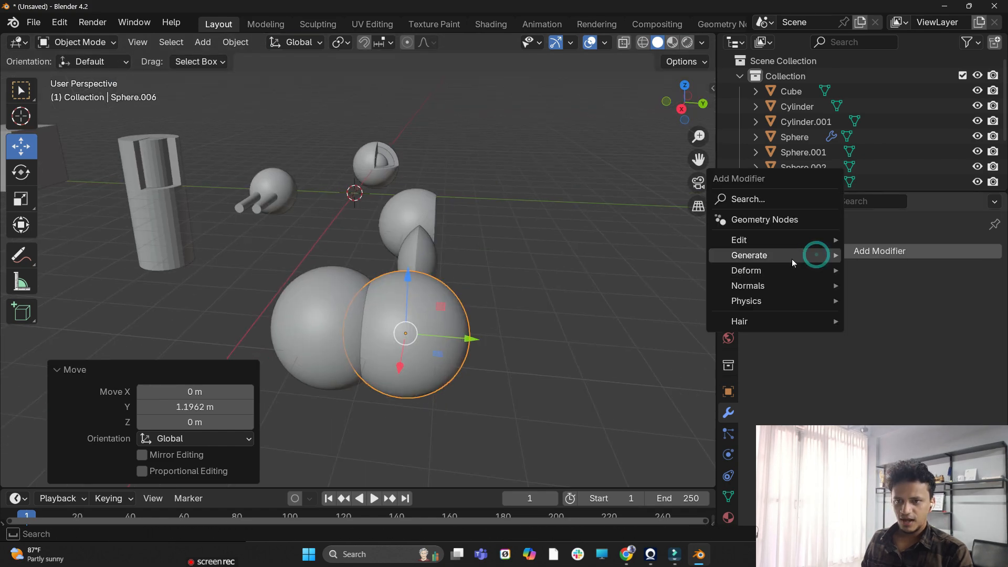
mouse_move(791, 257)
left_click(873, 279)
left_click(871, 297)
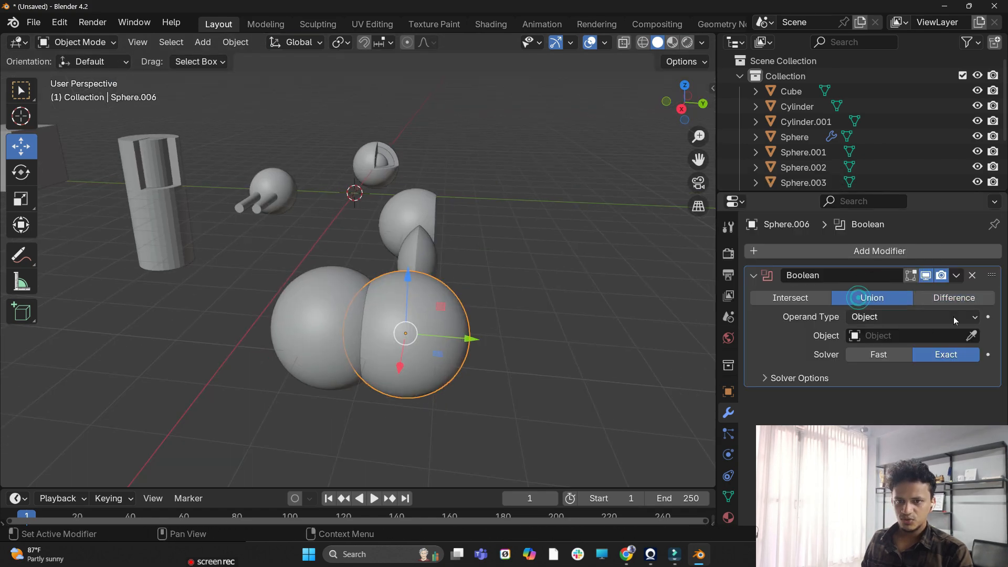
left_click(972, 335)
left_click(306, 301)
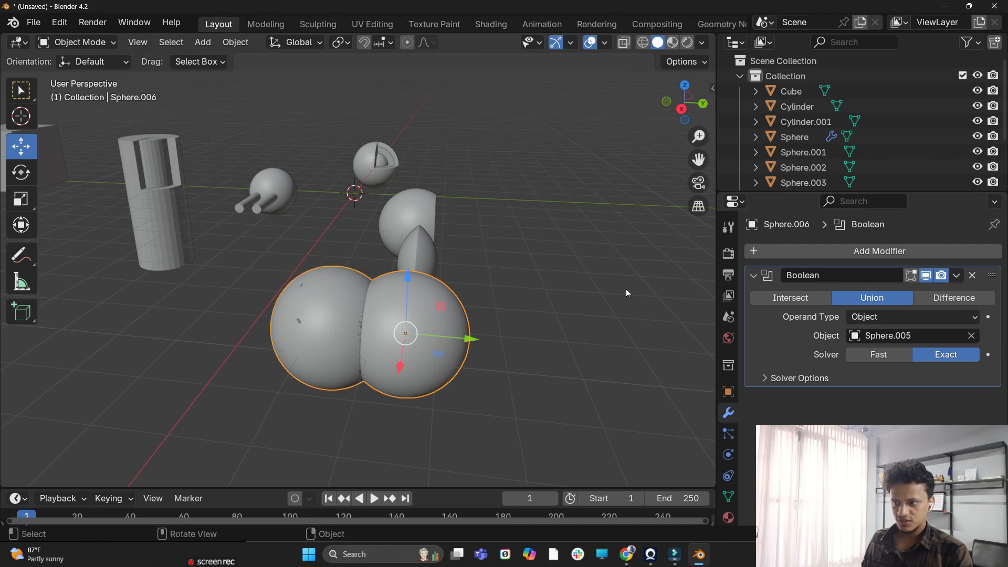
left_click(971, 317)
left_click(956, 276)
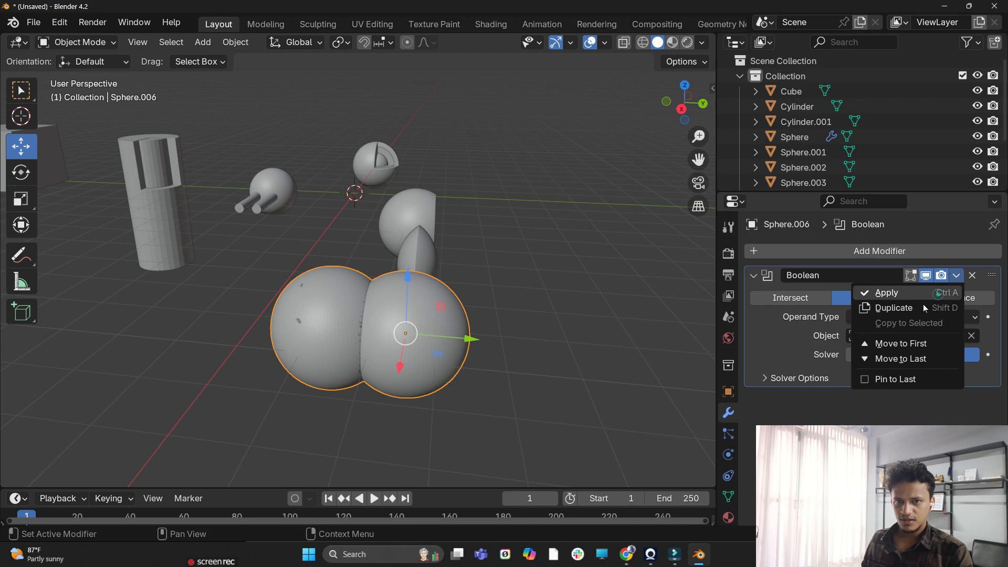
left_click(916, 294)
Pull the leftover original sphere out of the union shape and delete it
middle_click_drag(472, 336, 420, 367)
left_click_drag(232, 443, 314, 401)
left_click(255, 404)
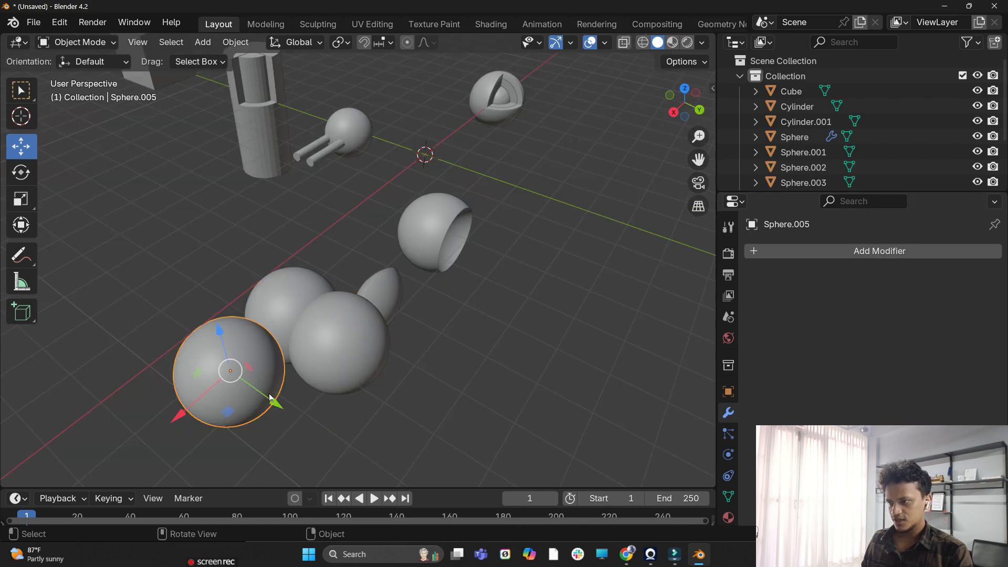
key("x")
left_click(268, 393)
Move the joined sphere and cylinders about -2.83 m along X
left_click(313, 348)
middle_click_drag(312, 348, 379, 313)
scroll(371, 350, "up", 1)
scroll(364, 376, "up", 2)
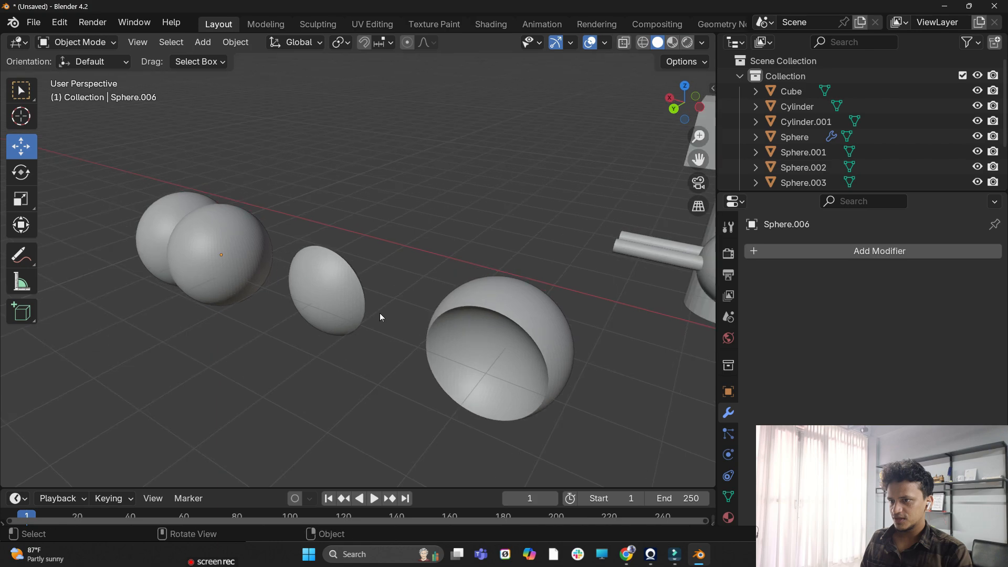
left_click(647, 242)
left_click_drag(655, 252, 711, 270)
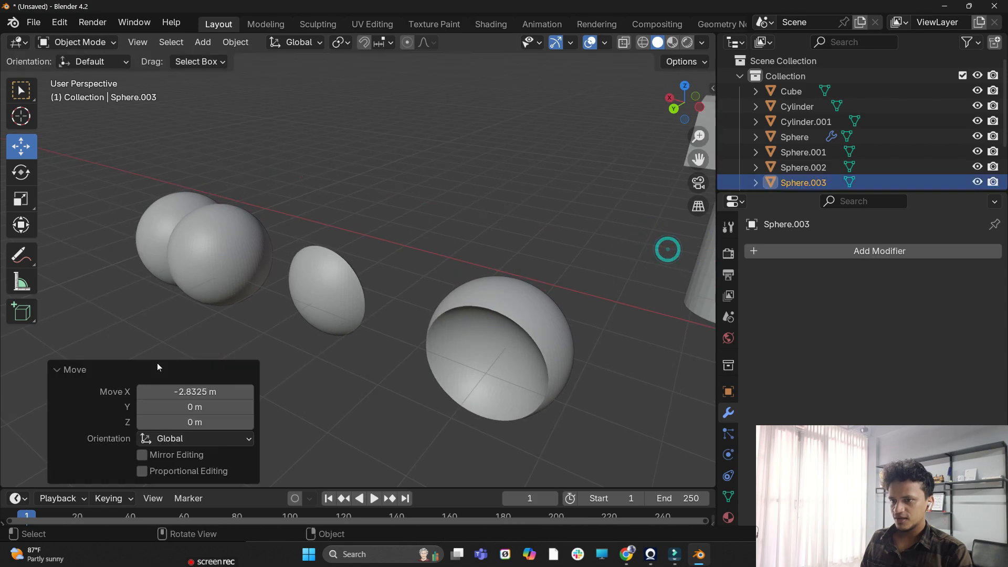
Display the scene in Material Preview and examine the nested layers of the cutaway sphere
mouse_move(156, 363)
middle_mouse_down()
mouse_move(326, 346)
mouse_move(329, 306)
mouse_move(418, 337)
mouse_move(337, 351)
mouse_move(294, 325)
middle_mouse_up()
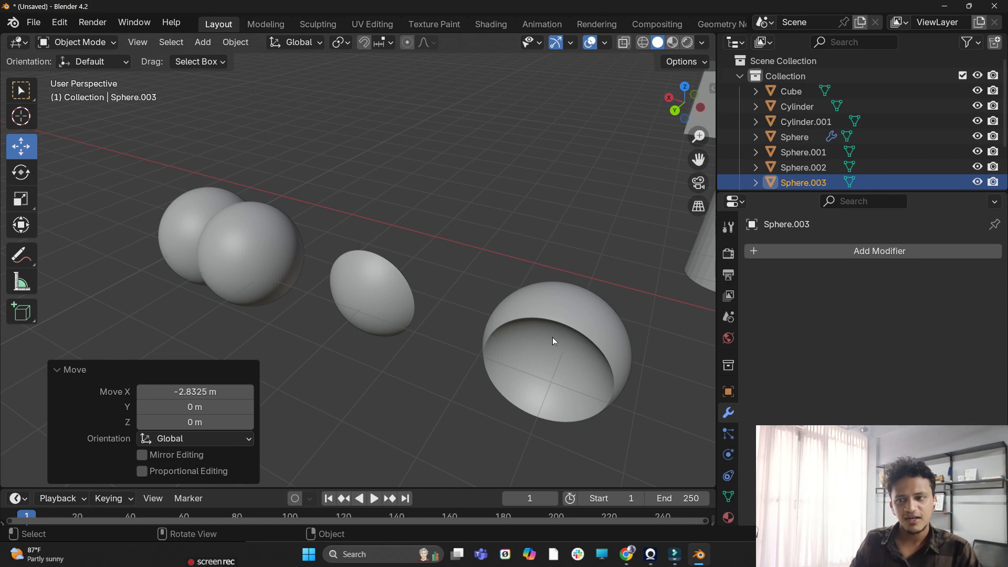
mouse_move(553, 337)
middle_mouse_down()
mouse_move(409, 254)
mouse_move(421, 326)
mouse_move(402, 319)
mouse_move(592, 295)
mouse_move(547, 430)
mouse_move(430, 390)
middle_mouse_up()
scroll(535, 292, "down", 3)
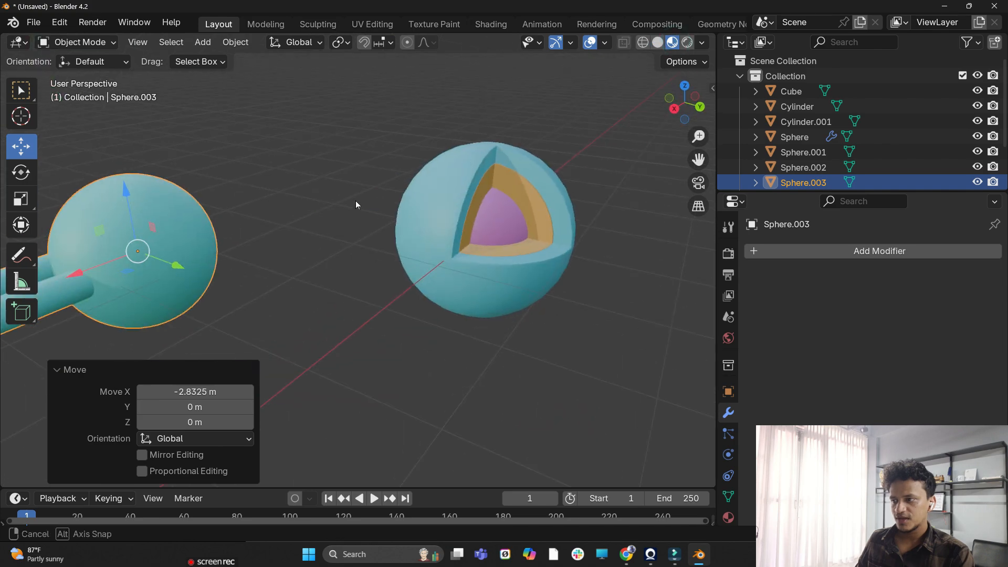
middle_click_drag(685, 255, 585, 278, "shift")
left_click_drag(268, 363, 482, 154)
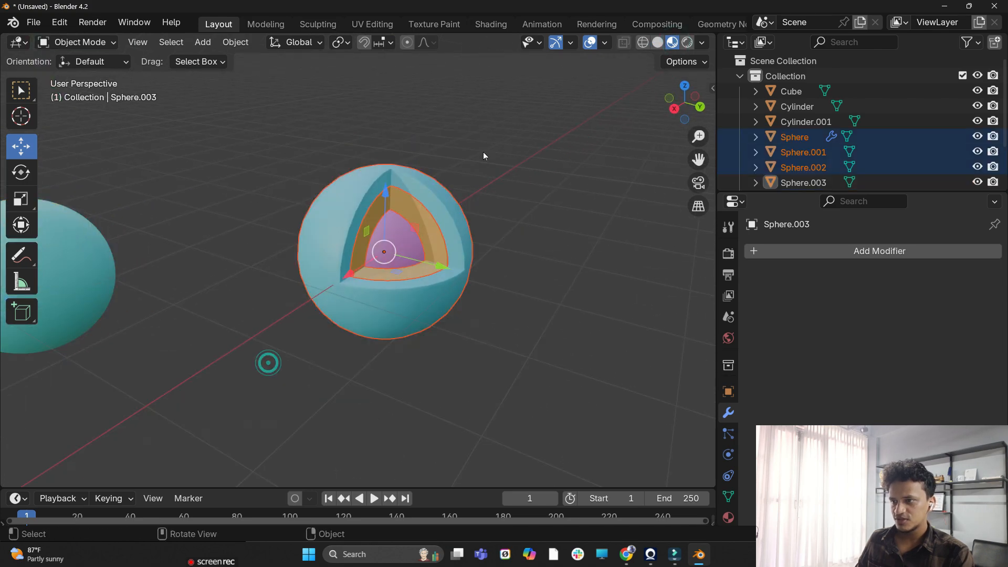
middle_click_drag(407, 291, 441, 340)
scroll(391, 292, "up", 2)
left_click(577, 202)
scroll(494, 276, "up", 4)
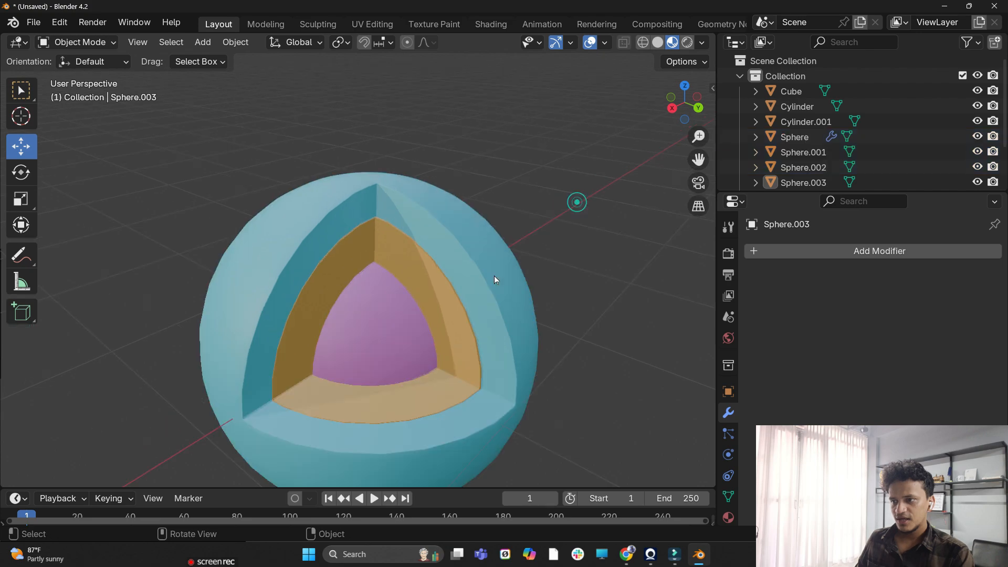
scroll(504, 265, "down", 3)
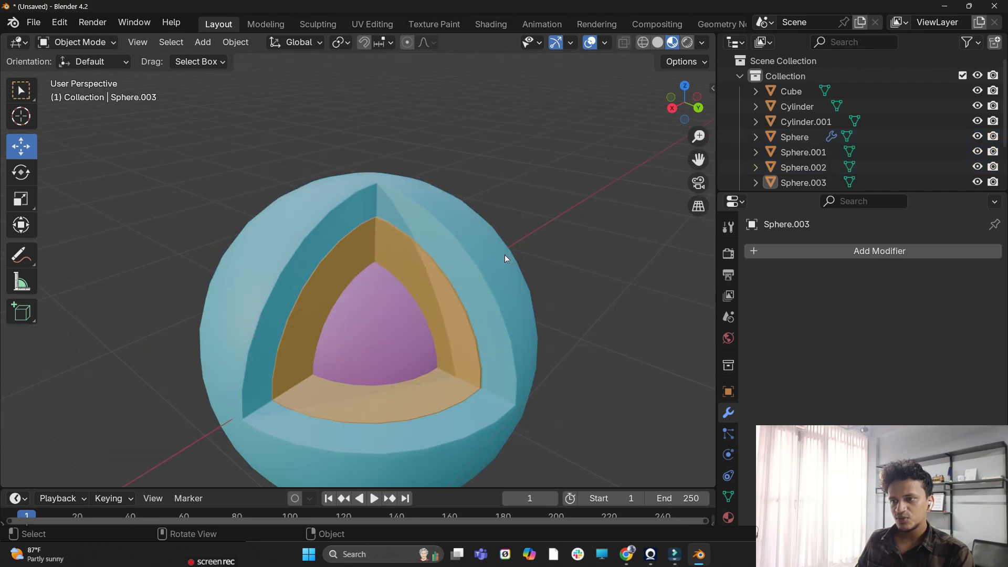
scroll(462, 273, "down", 2)
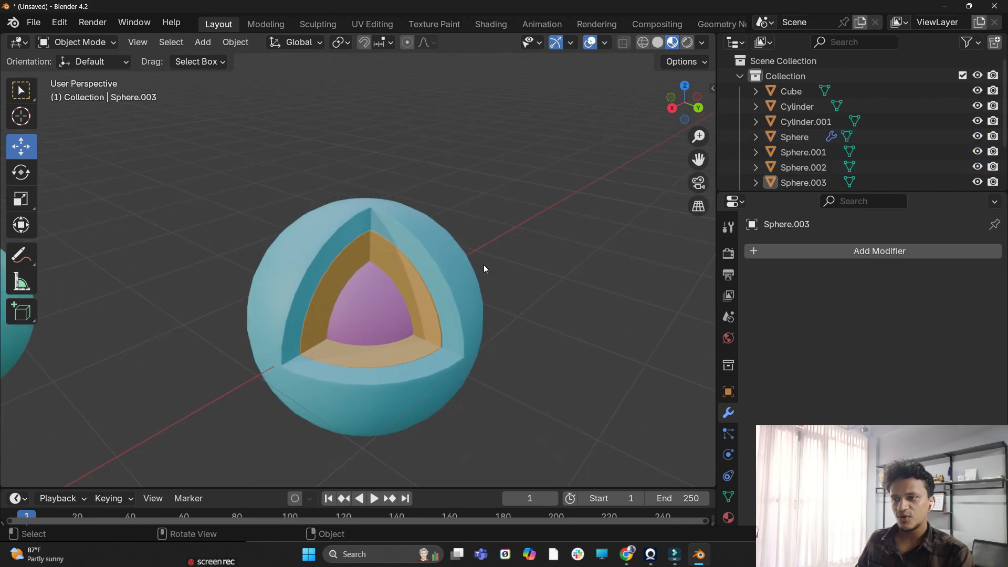
Add a cylinder mesh and move it about -6.17 m along X to the layered cutaway sphere
key("shift+a")
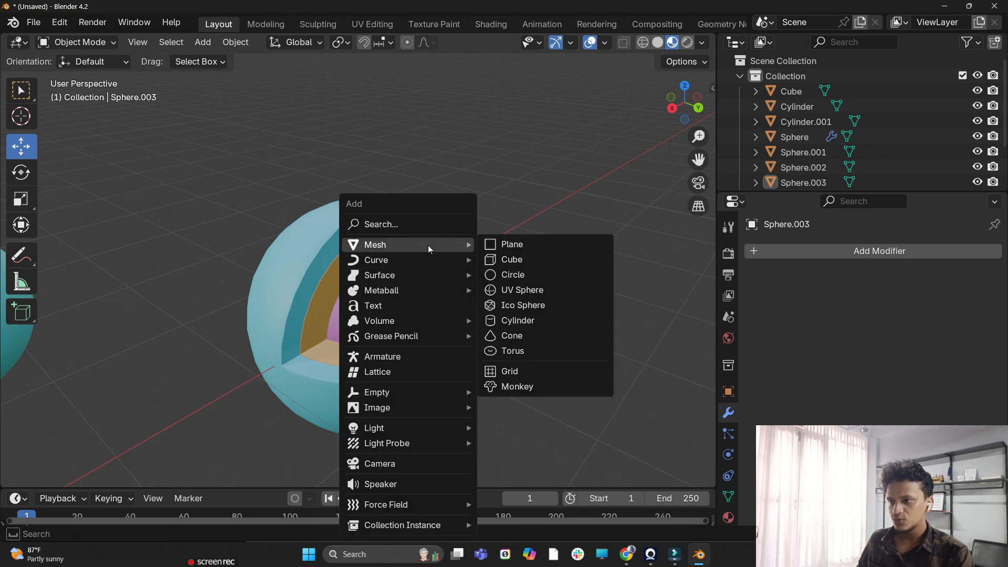
left_click(427, 244)
left_click(509, 320)
scroll(505, 306, "down", 9)
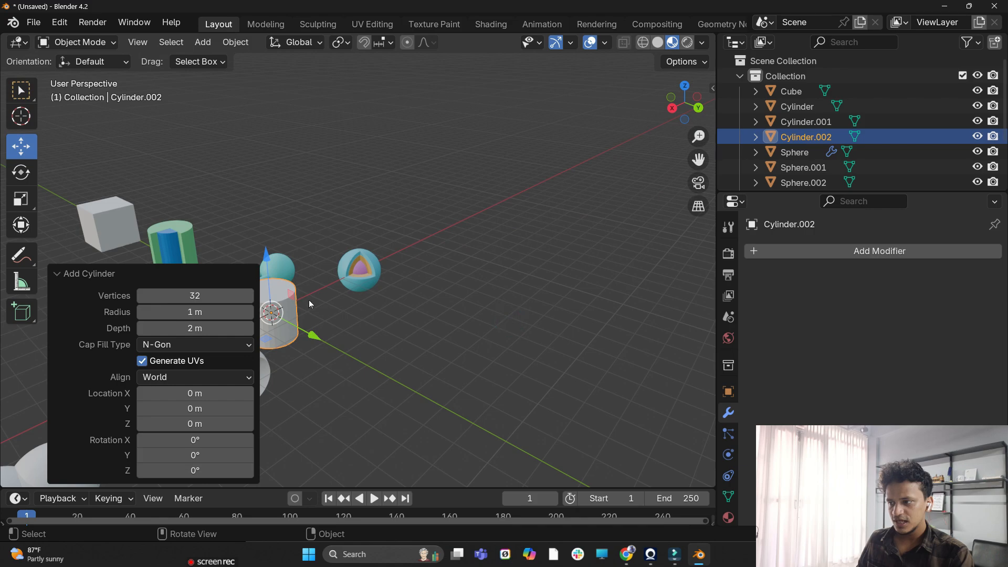
left_click_drag(276, 311, 366, 274)
scroll(365, 273, "up", 1)
scroll(366, 274, "up", 7)
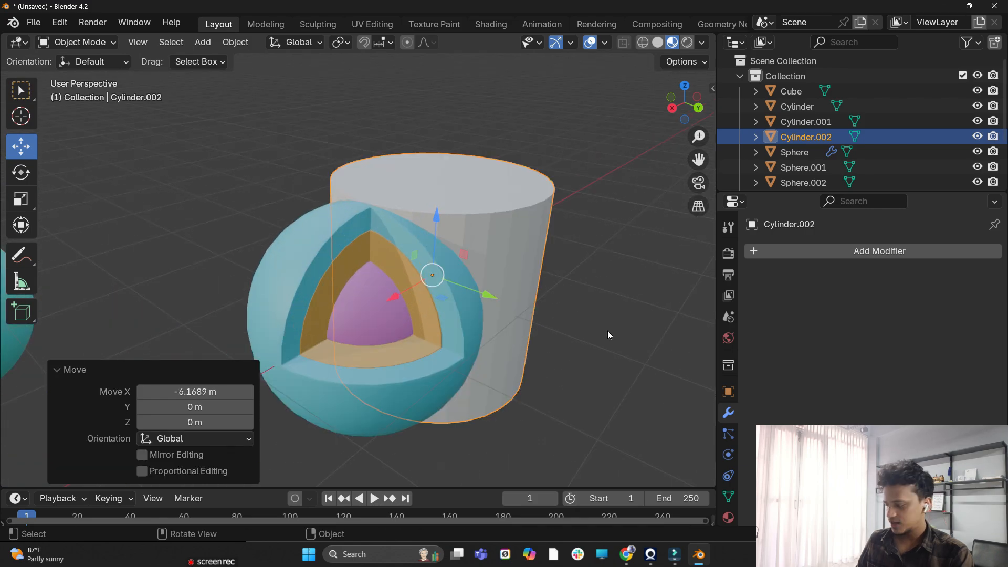
Shrink the new cylinder, move it about -0.88 m along X, and scale it down again by a factor of 0.508
key("s")
left_click(484, 262)
left_click_drag(347, 348, 403, 315)
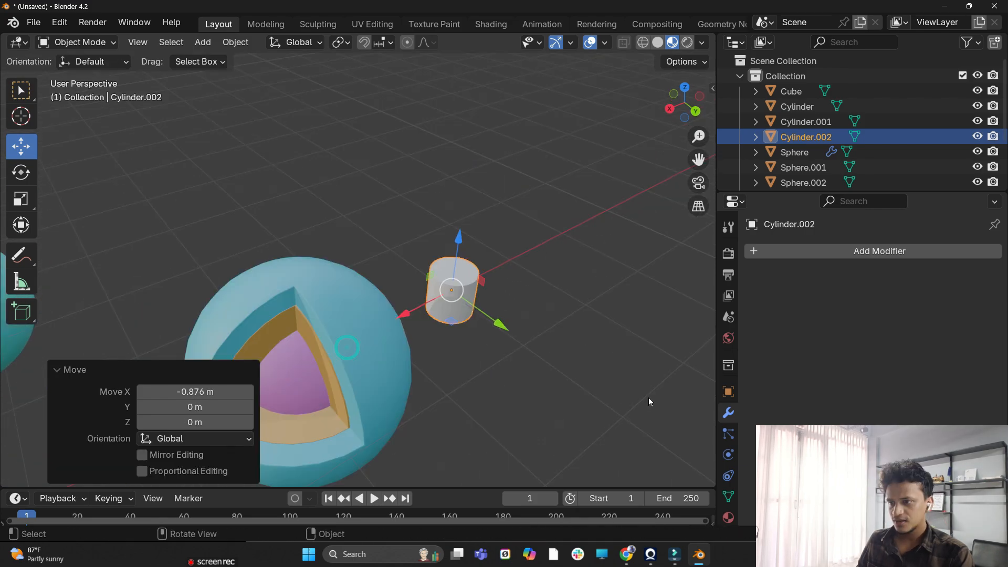
key("s")
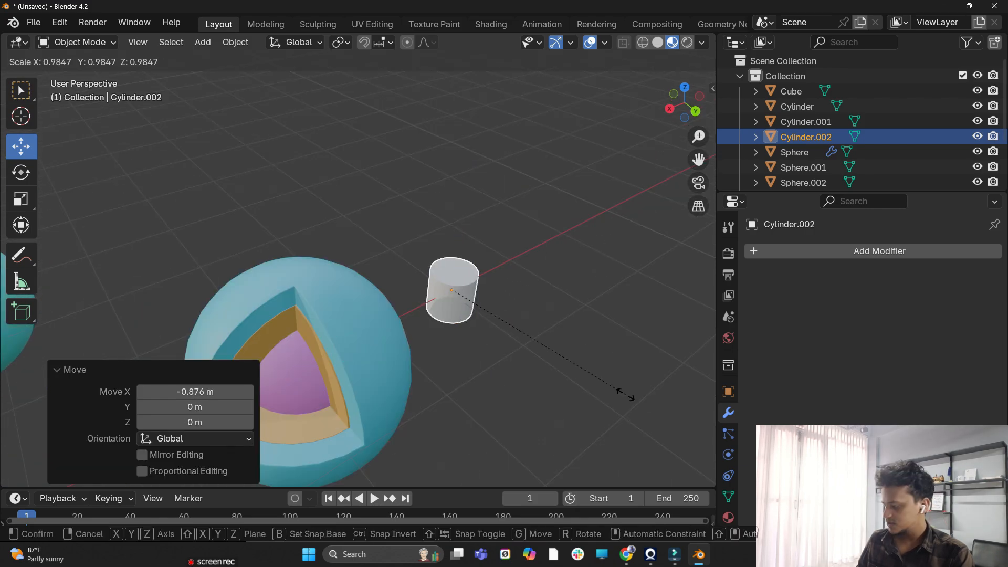
left_click(542, 341)
Raise the small cylinder above the cutaway sphere, moving it about 2.04 m along X and 0.47 m along Y
key("g")
key("z")
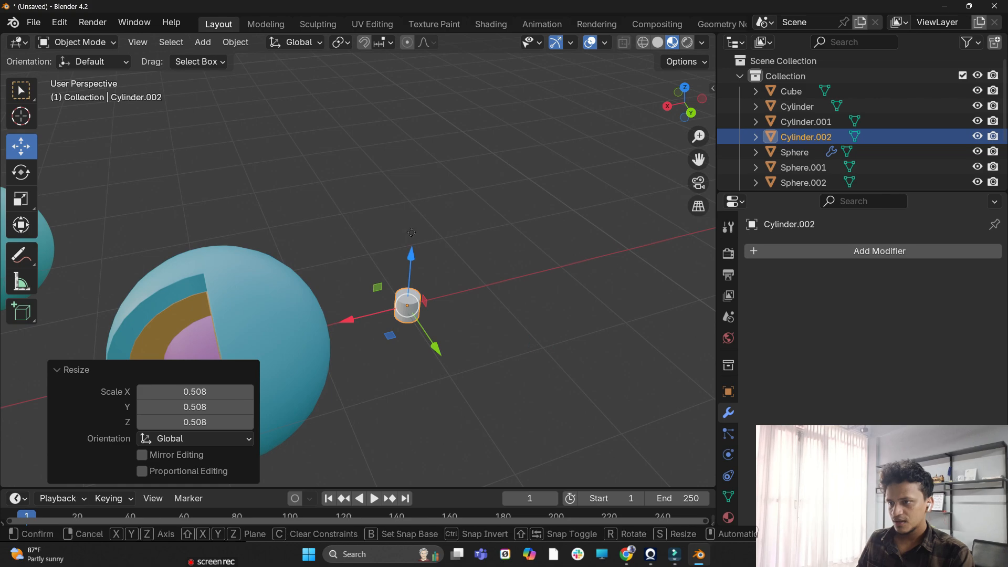
left_click(362, 226)
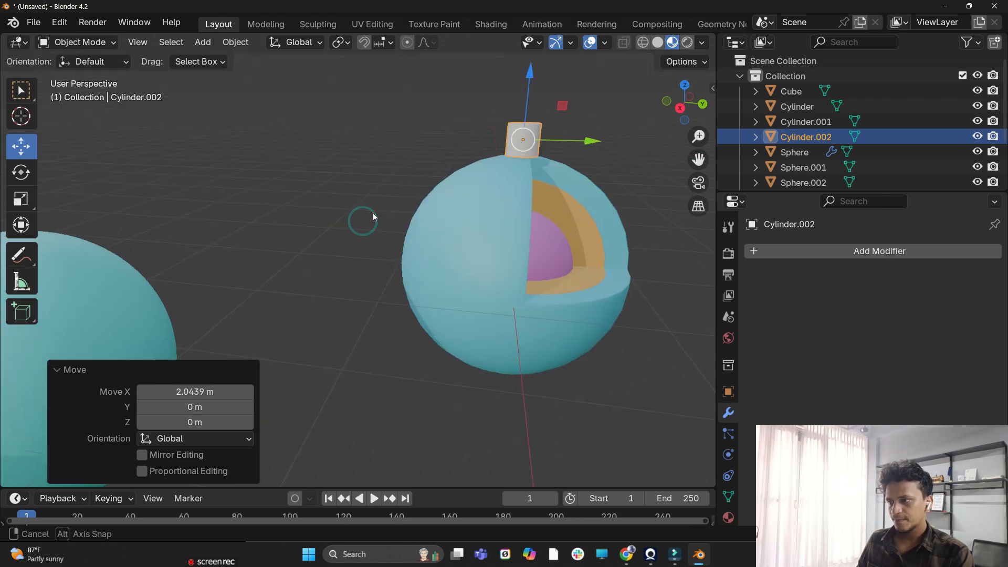
middle_click_drag(373, 213, 309, 282)
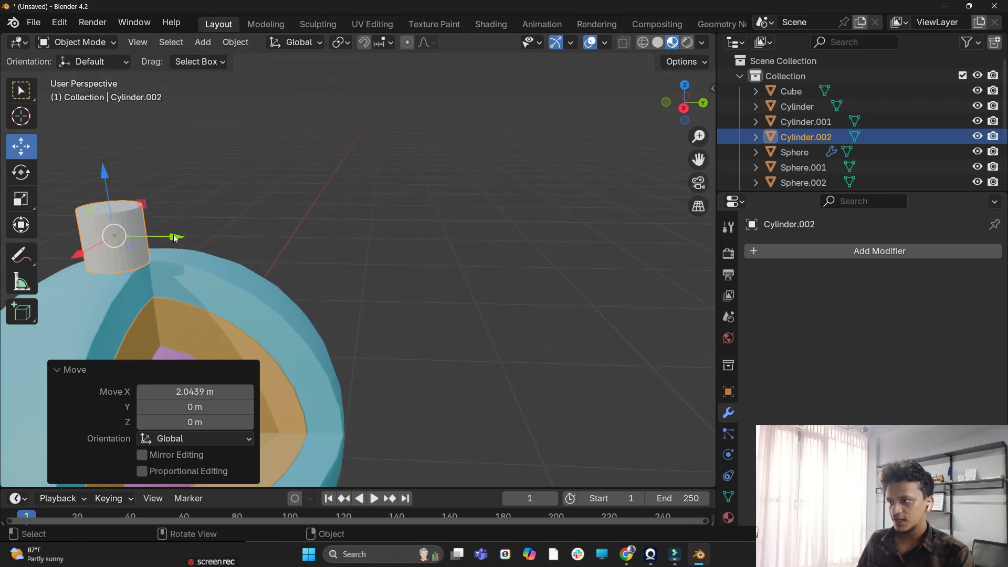
left_click_drag(170, 238, 278, 303)
middle_click_drag(278, 303, 313, 256, "shift")
Tilt the cylinder about X and sink it into the sphere's outer shell, shifting it about -0.12 m along X
key("r")
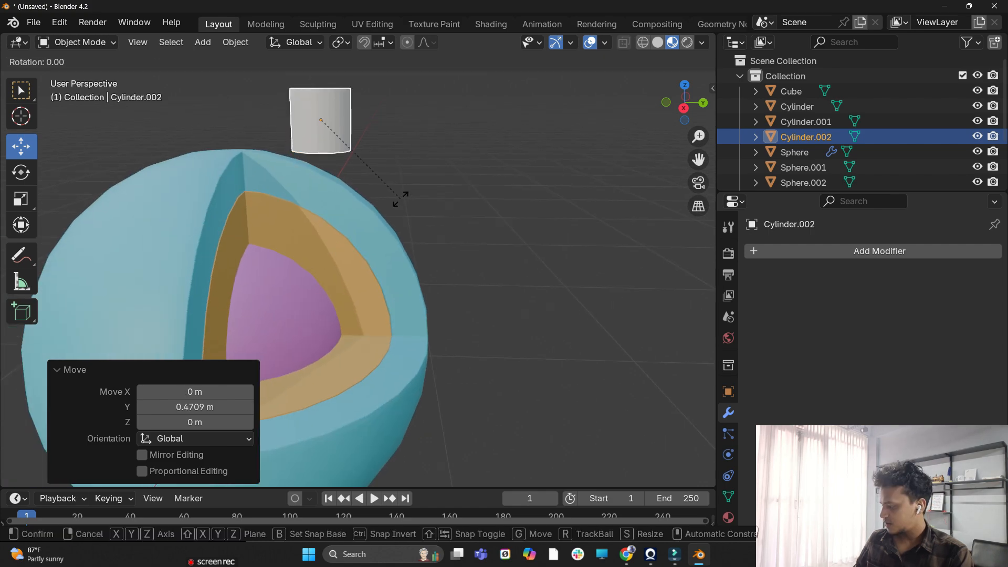
key("x")
left_click(367, 251)
mouse_move(352, 286)
middle_mouse_down()
mouse_move(308, 294)
mouse_move(217, 223)
mouse_move(420, 316)
mouse_move(366, 290)
middle_mouse_up()
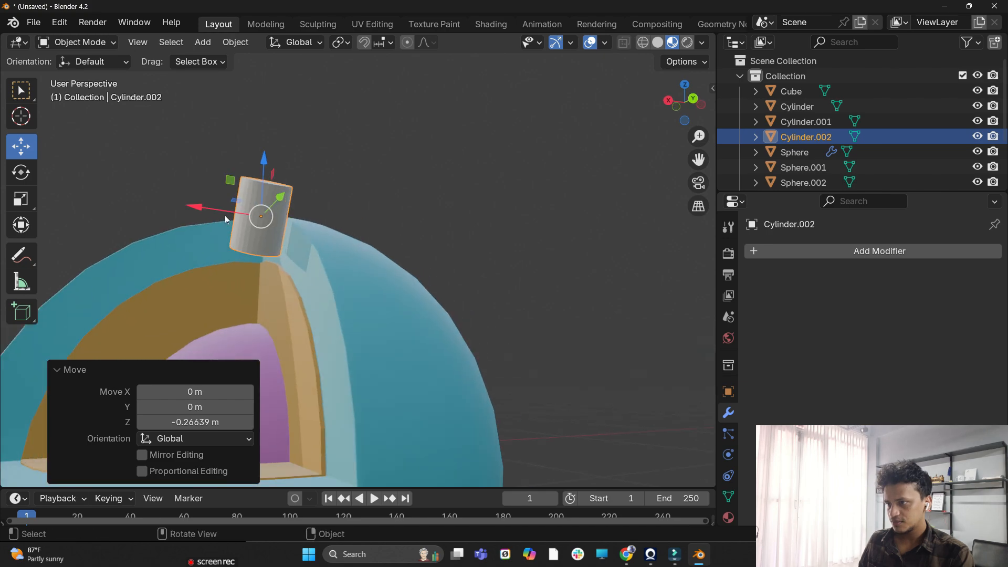
left_click_drag(204, 207, 233, 211)
middle_click_drag(349, 304, 396, 314)
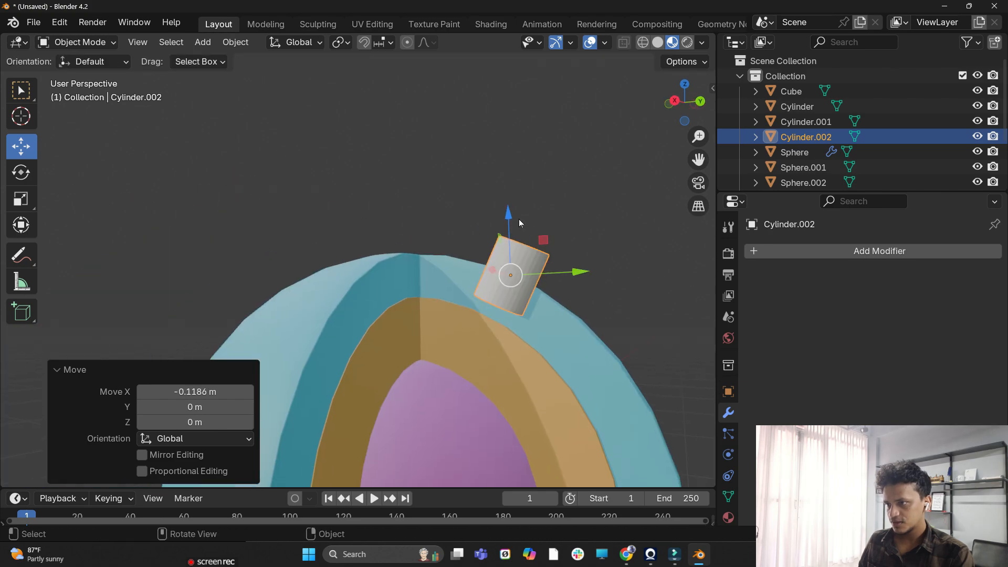
left_click_drag(510, 220, 510, 237)
Duplicate the cylinder farther down the sphere's outer shell and rotate the copy -16.7° about X
scroll(506, 237, "down", 3)
middle_click_drag(436, 216, 296, 270)
key("shift+d")
left_click(365, 308)
middle_click_drag(364, 309, 576, 239)
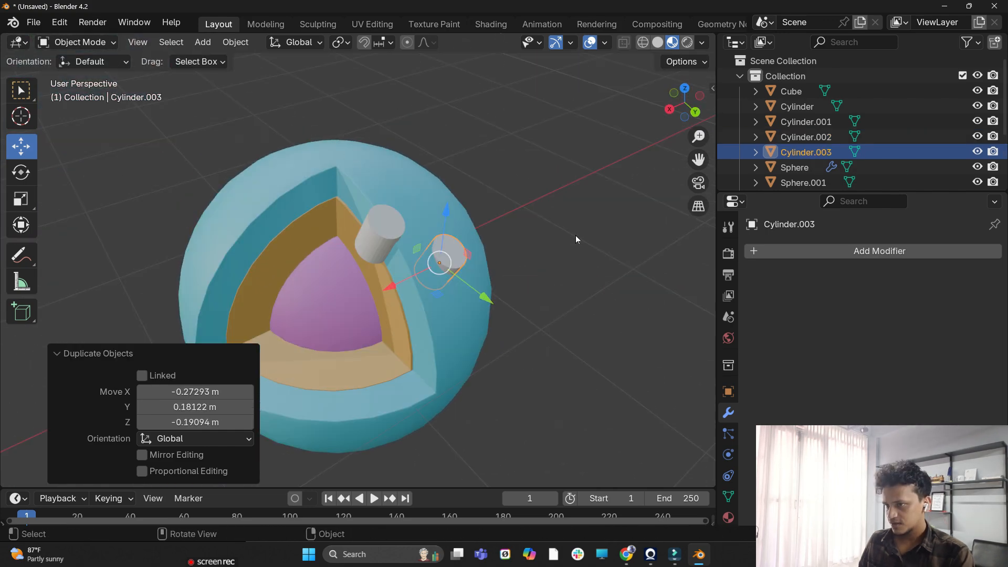
key("r")
key("x")
left_click(581, 269)
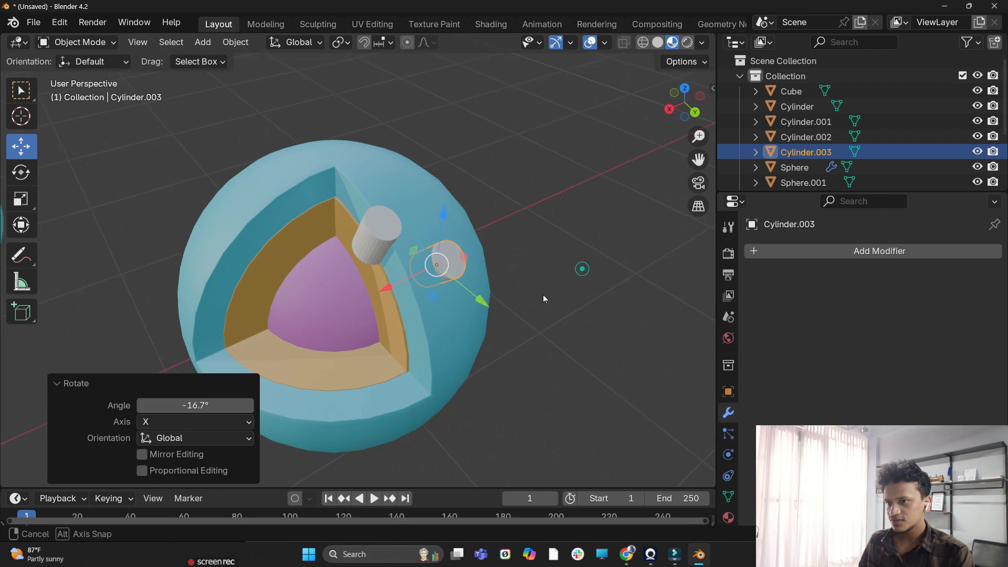
Rotate the copied cylinder further about X and, in wireframe display, nudge it into position across the sphere's outer shell
key("r")
key("x")
mouse_move(381, 310)
middle_mouse_down()
mouse_move(450, 162)
mouse_move(506, 234)
mouse_move(556, 204)
mouse_move(516, 230)
mouse_move(528, 237)
mouse_move(517, 234)
middle_mouse_up()
left_click(470, 169)
left_click(638, 43)
scroll(496, 260, "up", 3)
key("g")
left_click(594, 195)
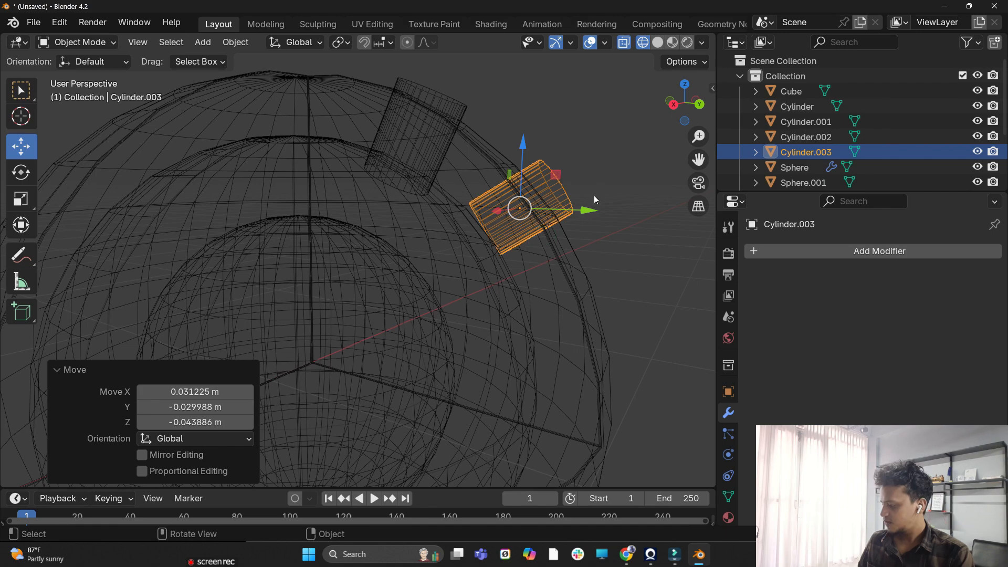
Check the cylinder placement in solid shading and return the viewport to material preview shading
left_click(656, 43)
scroll(569, 158, "down", 3)
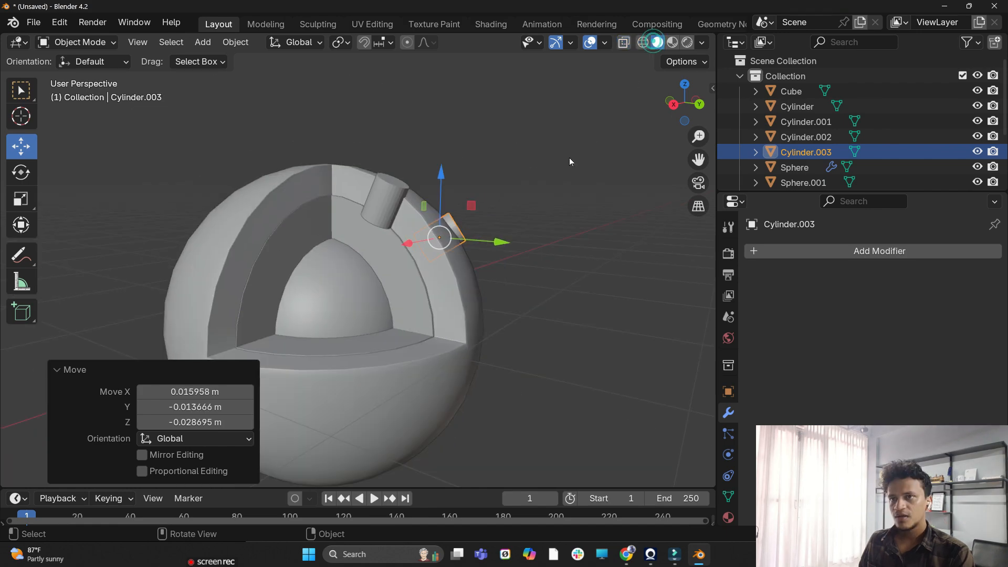
middle_click_drag(569, 158, 555, 177)
left_click(674, 42)
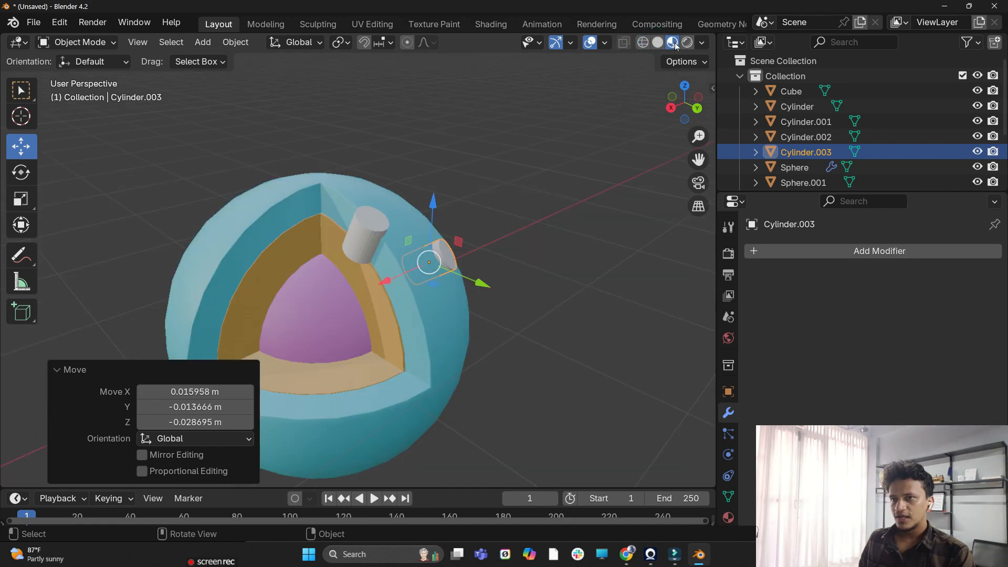
Select the cutaway sphere's outer shell and apply its Bevel modifier
scroll(536, 232, "up", 1)
scroll(535, 234, "up", 2)
left_click(394, 239)
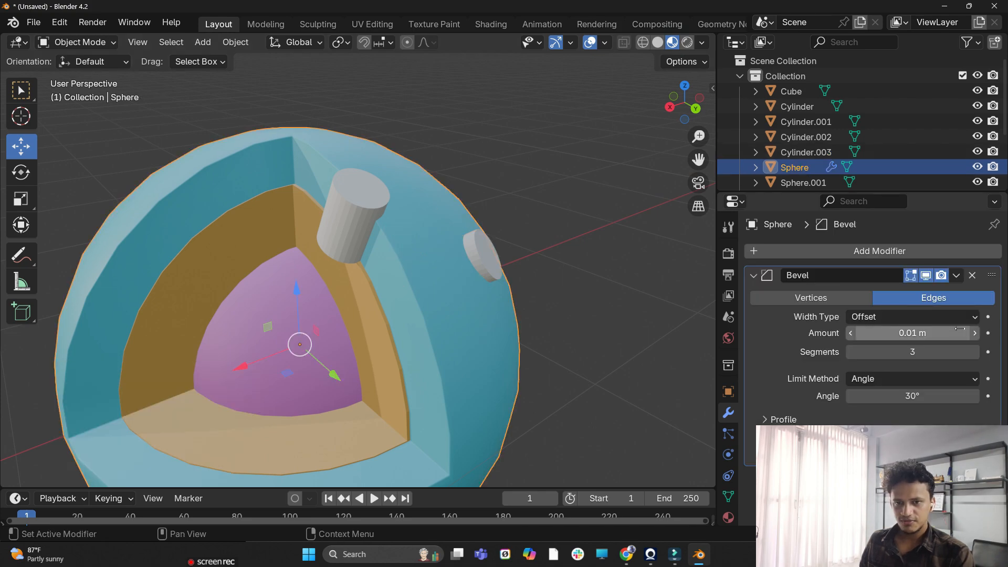
key("shift+a")
key("Escape")
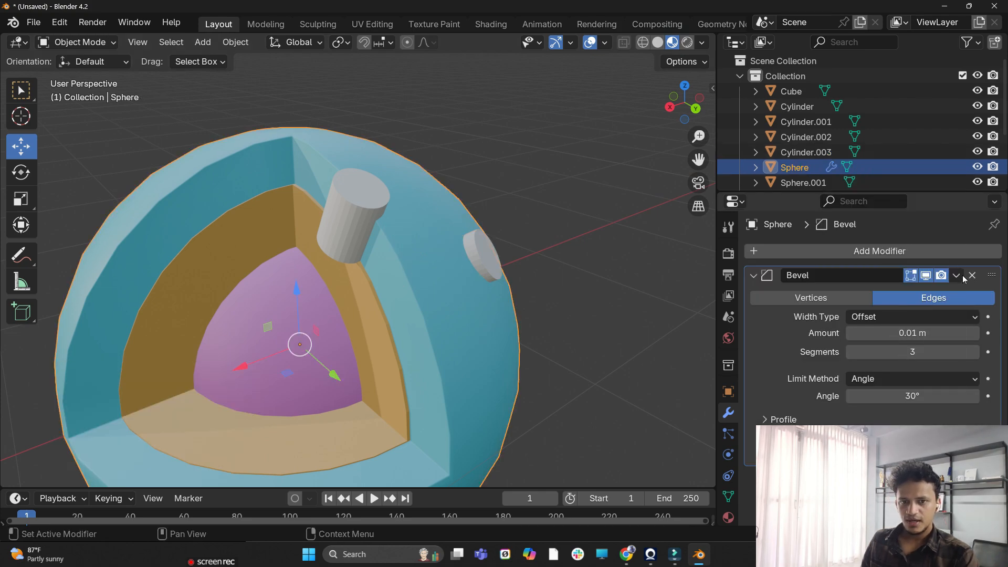
left_click(956, 275)
left_click(906, 297)
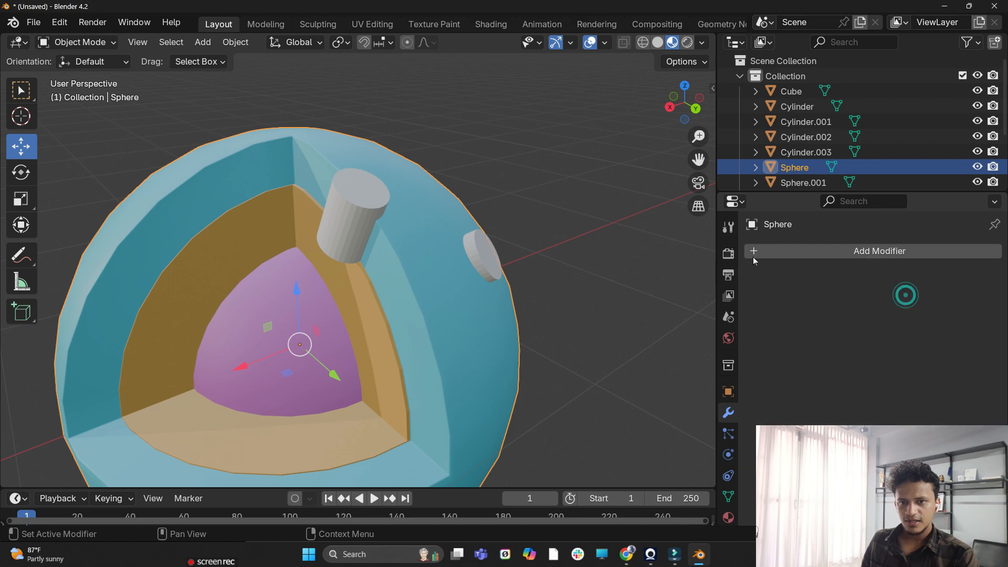
Add a Boolean Difference modifier to the outer shell with the upper cylinder, Cylinder.002, as cutter and apply it
left_click(822, 251)
mouse_move(822, 251)
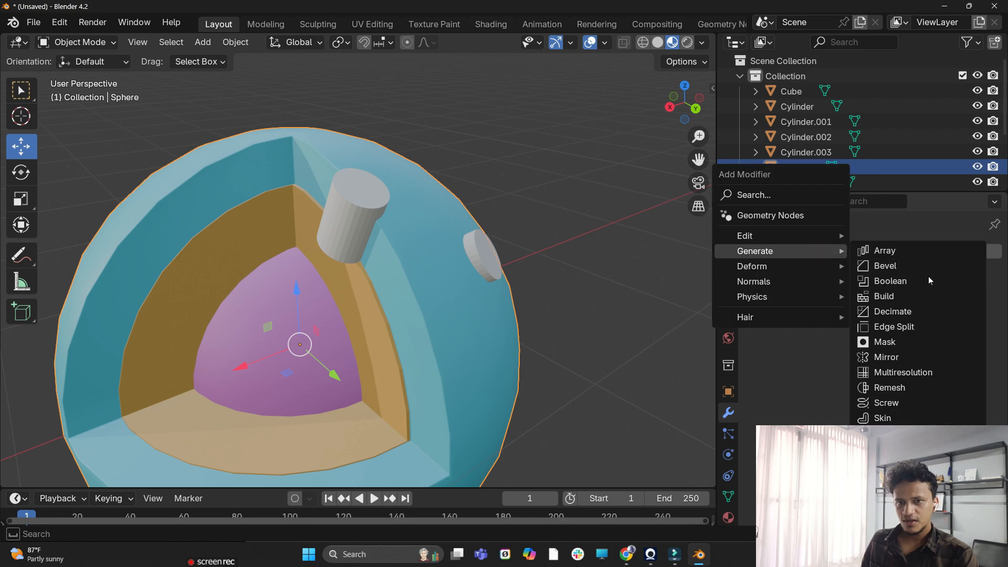
left_click(923, 282)
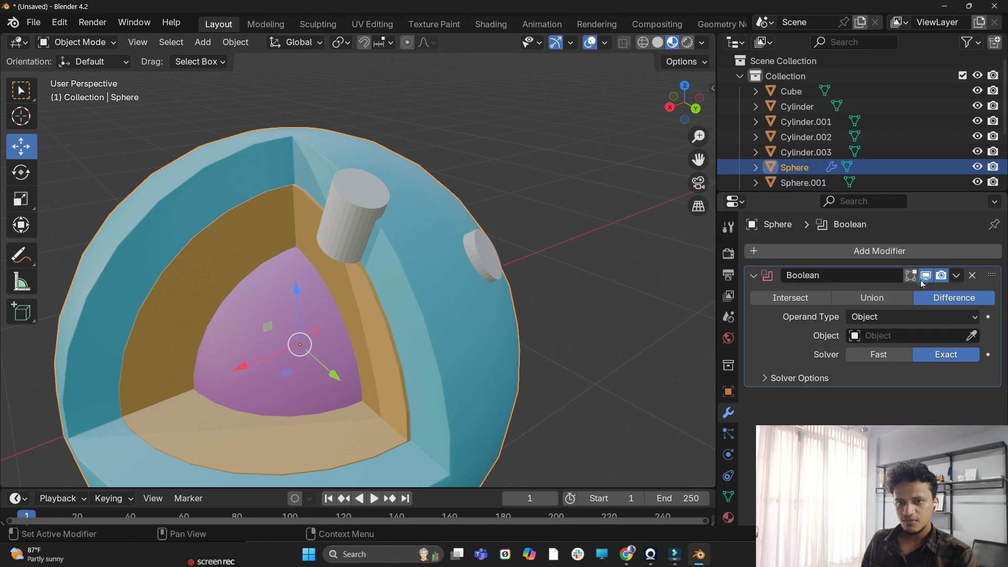
left_click(972, 335)
left_click(362, 199)
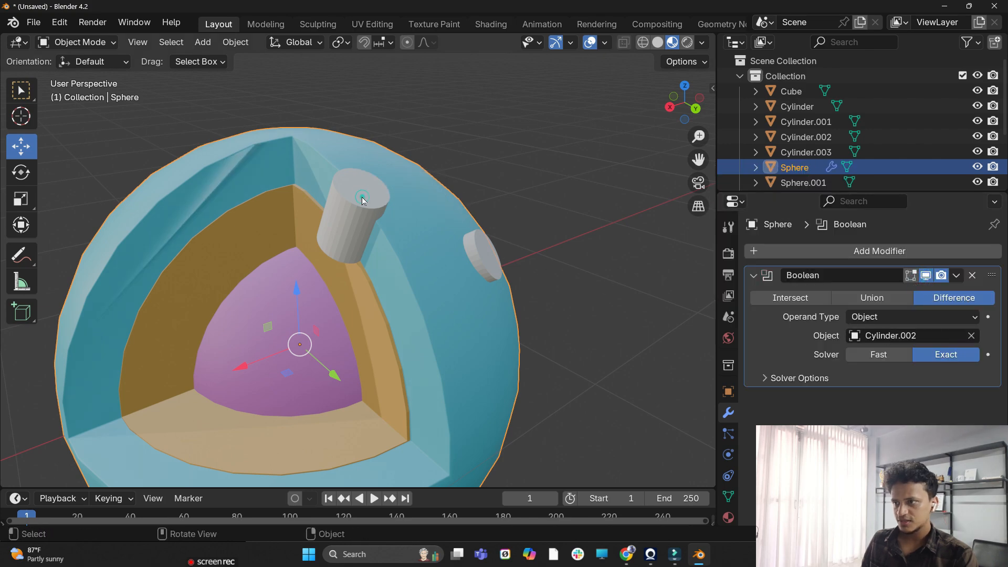
middle_click_drag(362, 197, 393, 172)
left_click(959, 279)
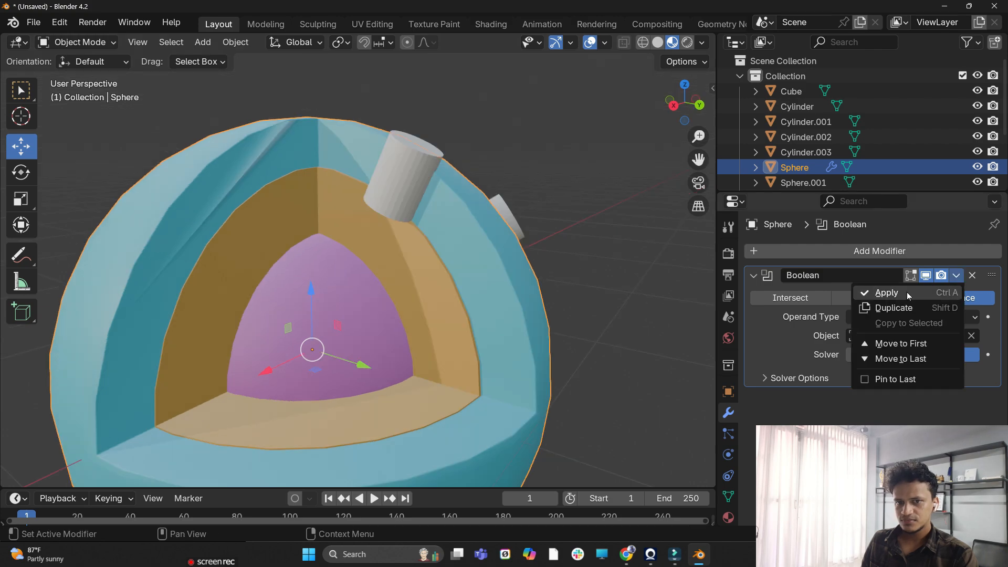
left_click(906, 291)
Move the upper cutting cylinder about 1.43 m up along Z, clear of its hole in the sphere
left_click(400, 173)
left_click_drag(404, 105, 398, 68)
scroll(426, 391, "down", 3)
middle_click_drag(418, 330, 386, 360)
scroll(427, 391, "up", 2)
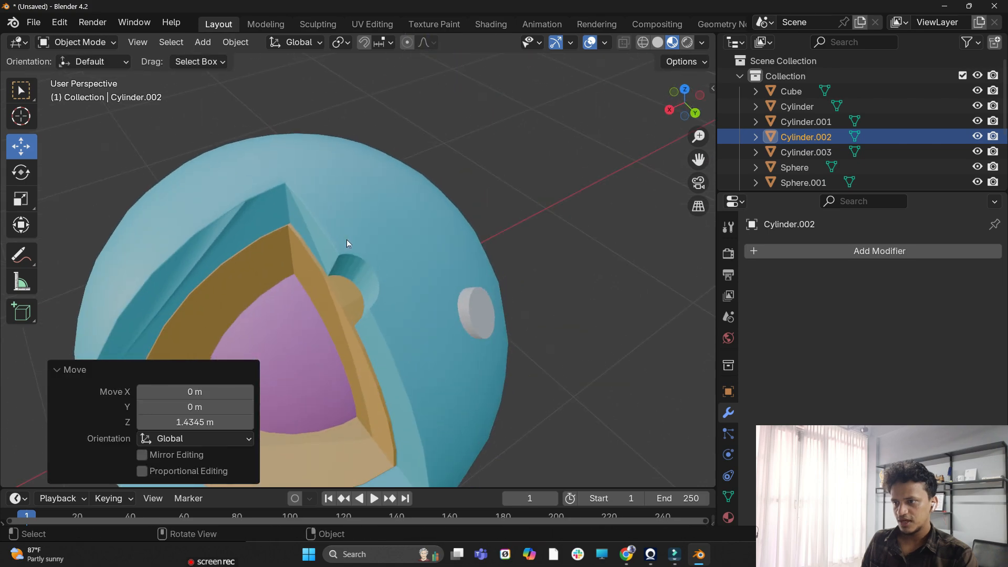
Add a second Boolean Difference modifier to the outer shell with Cylinder.003 as cutter and apply it
left_click(363, 321)
middle_click_drag(363, 321, 406, 366)
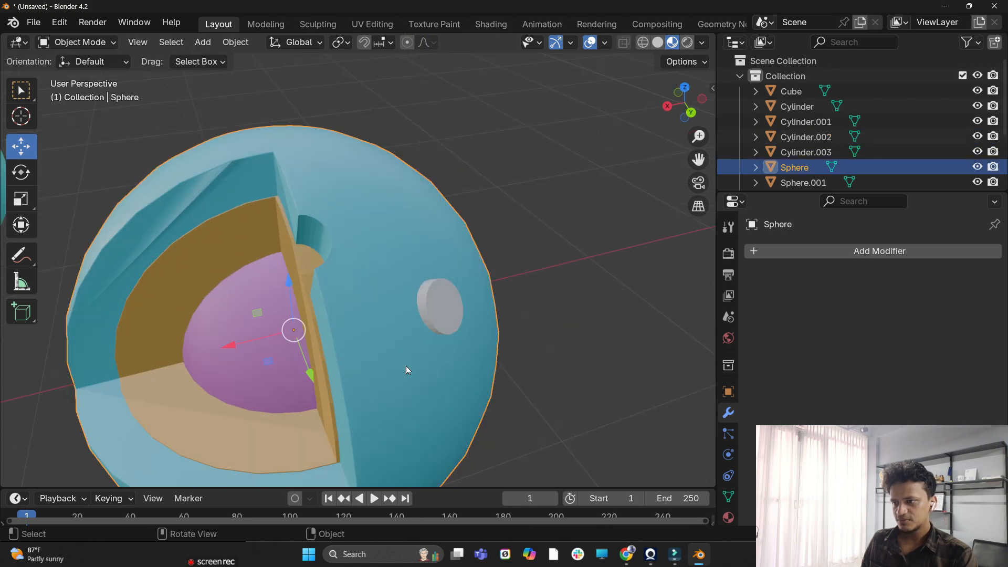
left_click(823, 252)
left_click(797, 246)
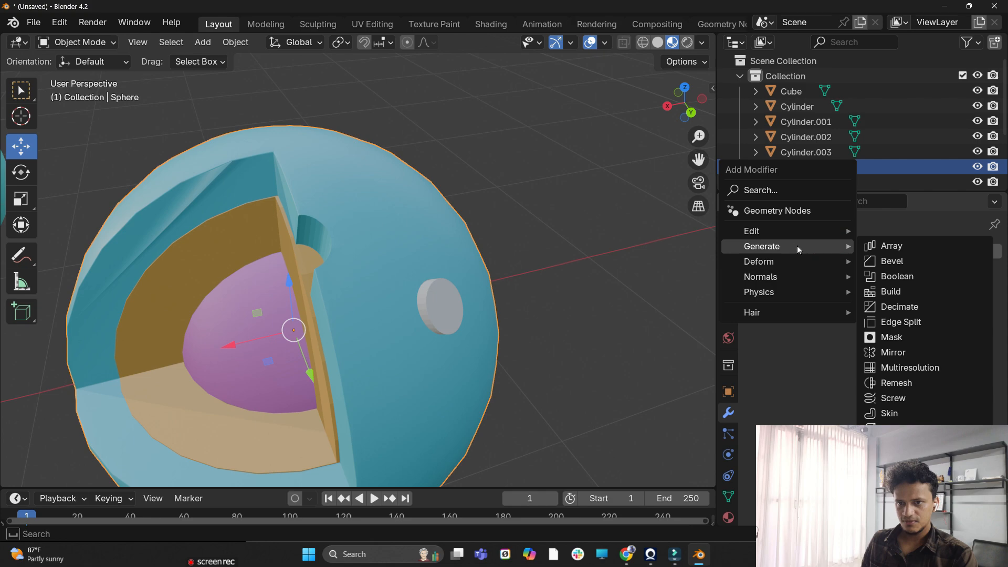
left_click(897, 276)
left_click(971, 335)
left_click(438, 304)
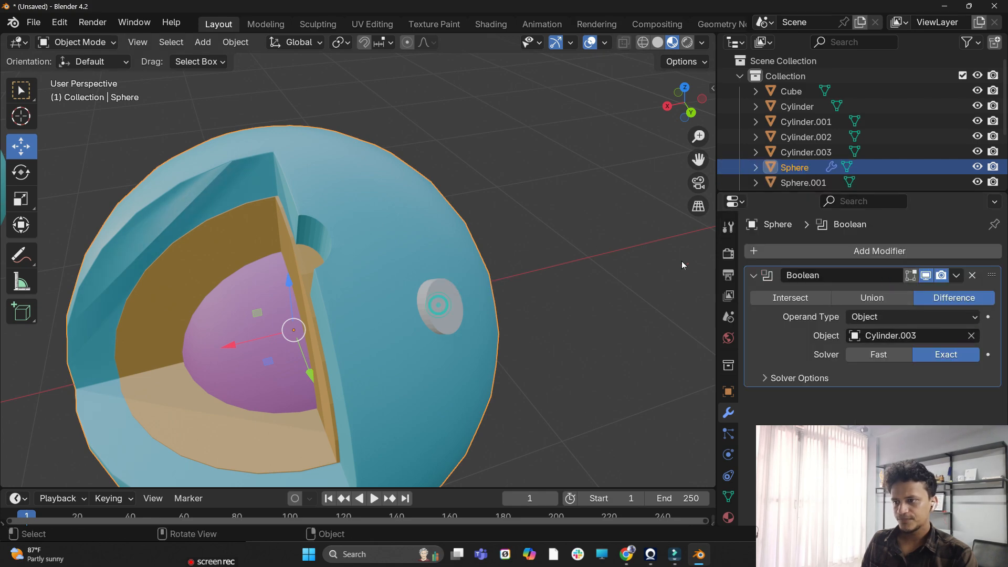
left_click(955, 275)
left_click(931, 292)
Move the second cutting cylinder about -1.2 m along X, out of the sphere
left_click(464, 315)
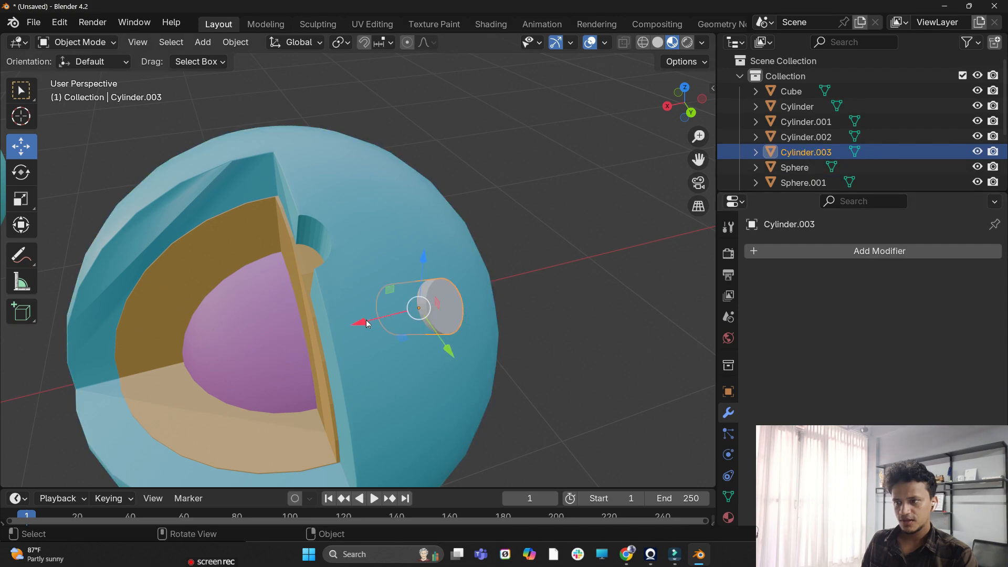
left_click_drag(363, 321, 619, 257)
middle_click_drag(548, 404, 357, 271)
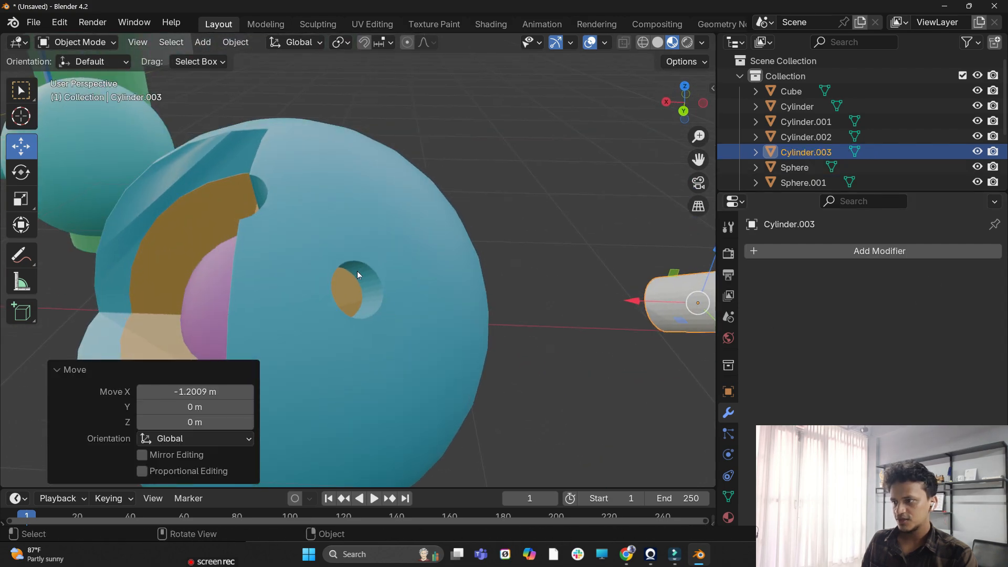
Examine the holes in the cutaway sphere from several angles and the Boolean comparison spheres elsewhere in the scene
scroll(366, 284, "down", 6)
middle_click_drag(370, 306, 471, 324)
scroll(473, 320, "up", 3)
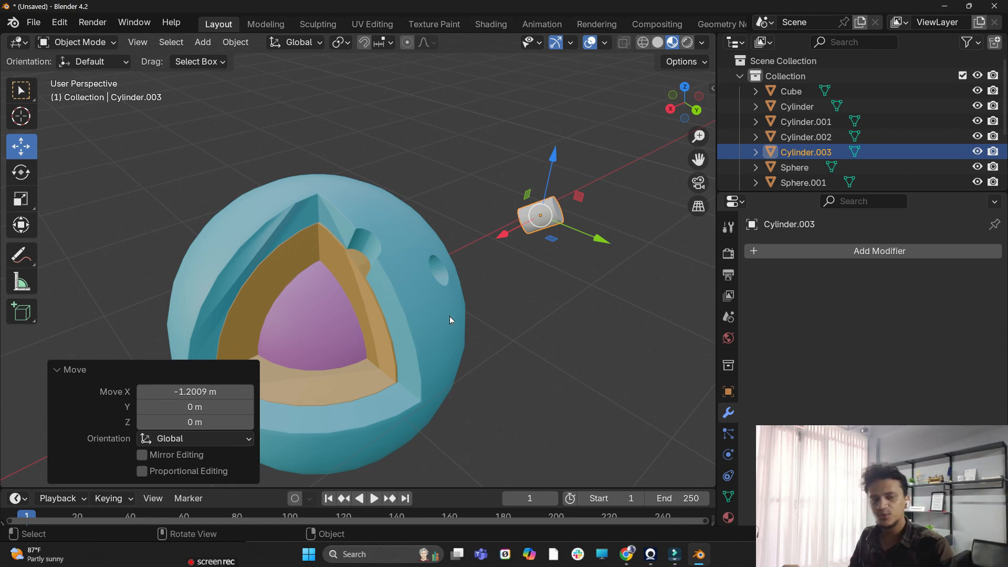
scroll(449, 316, "down", 3)
middle_click_drag(450, 316, 418, 267)
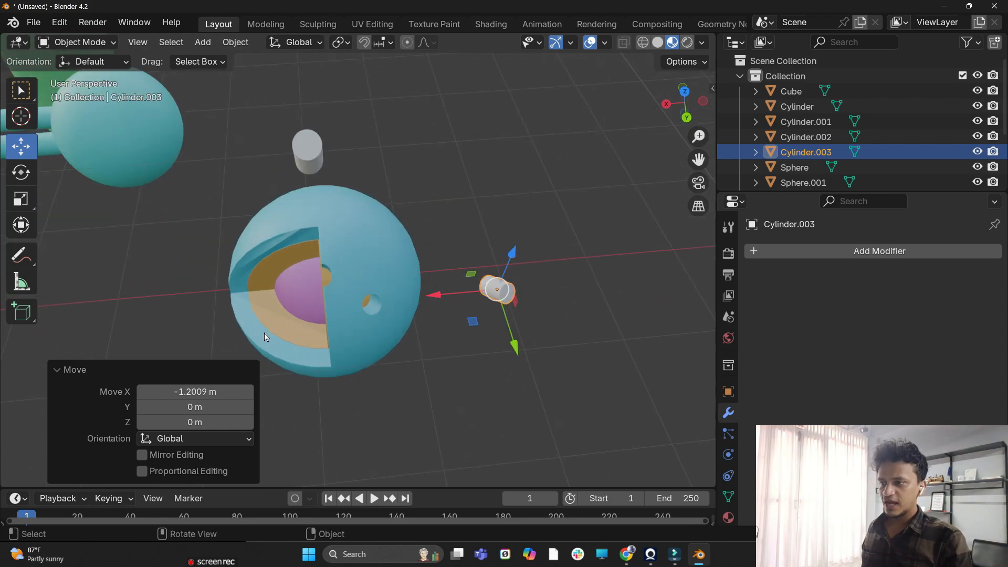
middle_click_drag(264, 337, 344, 383)
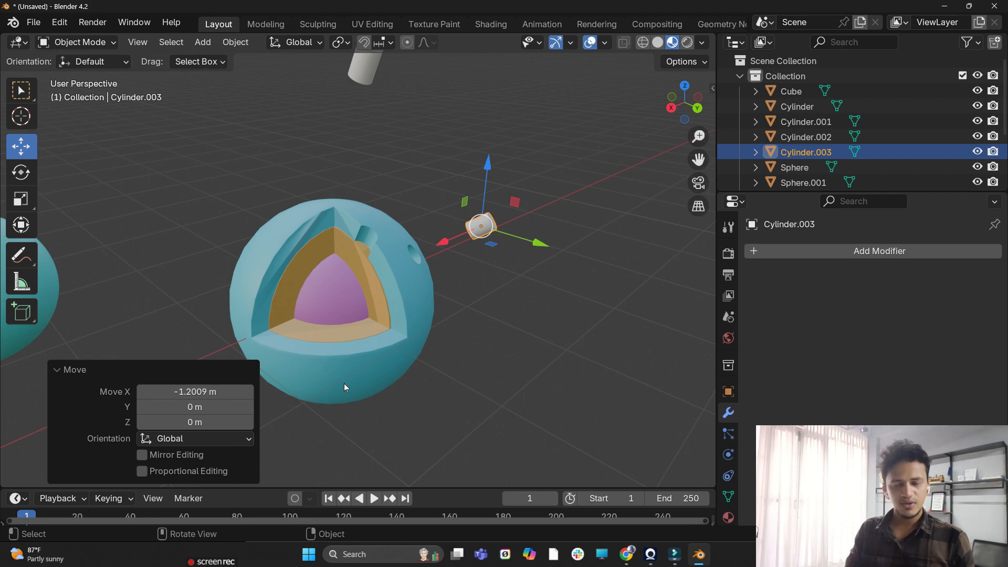
scroll(435, 287, "down", 10)
middle_click_drag(347, 380, 470, 371)
scroll(442, 355, "up", 2)
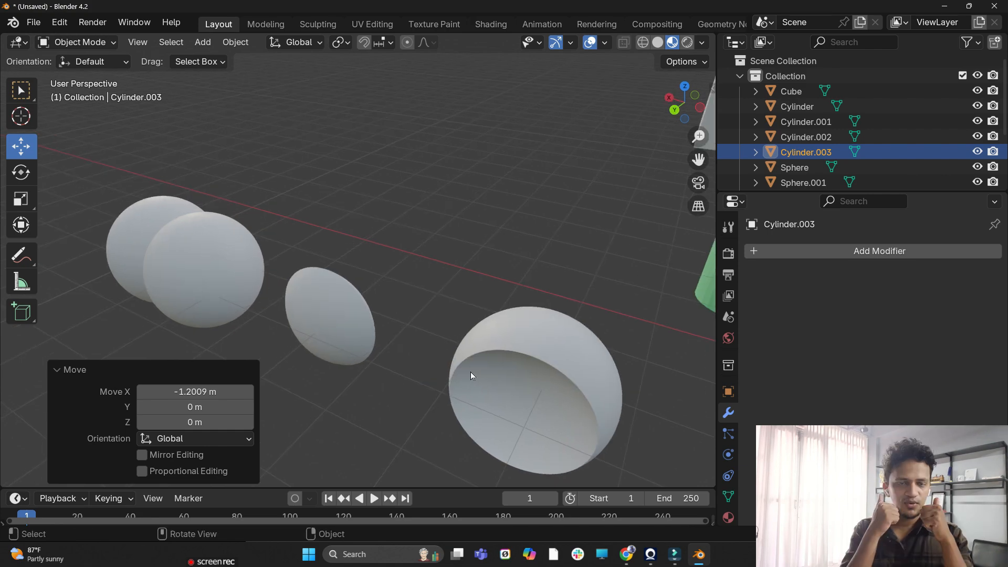